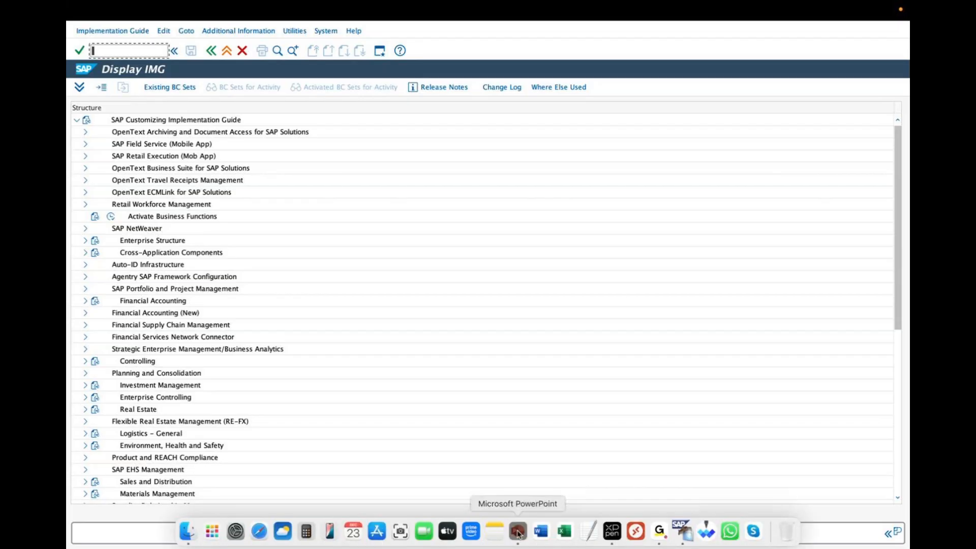
# Switch to the presentation and highlight "Global settings" on the Accounting settings slide
pyautogui.click(521, 532)
pyautogui.moveTo(431, 373); pyautogui.dragTo(527, 374)
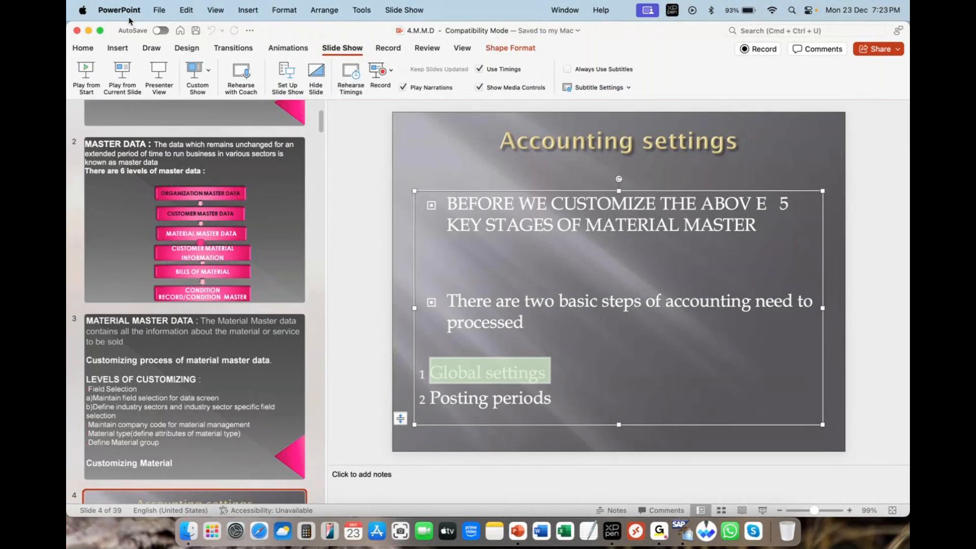
# Return to the SAP GUI window FEB (1) (800)
pyautogui.click(89, 32)
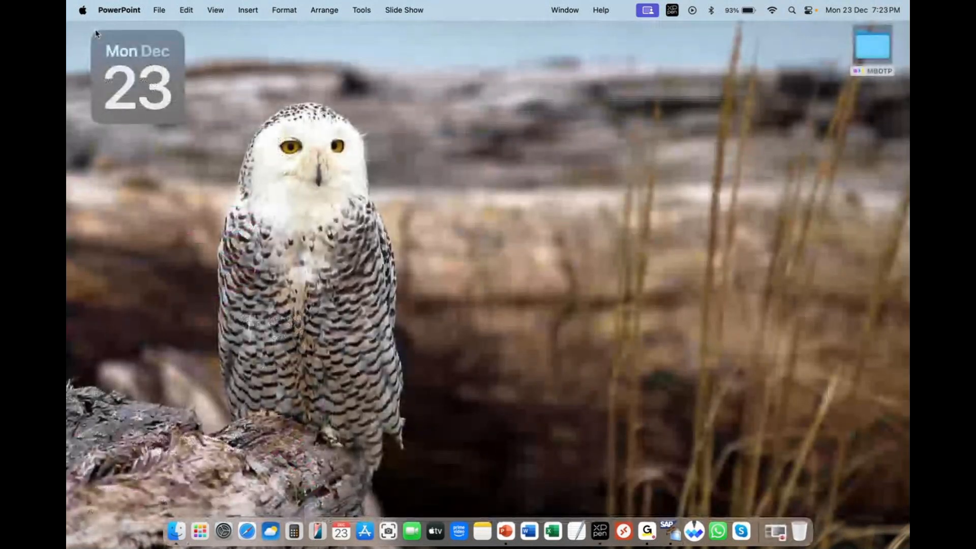
pyautogui.rightClick(671, 532)
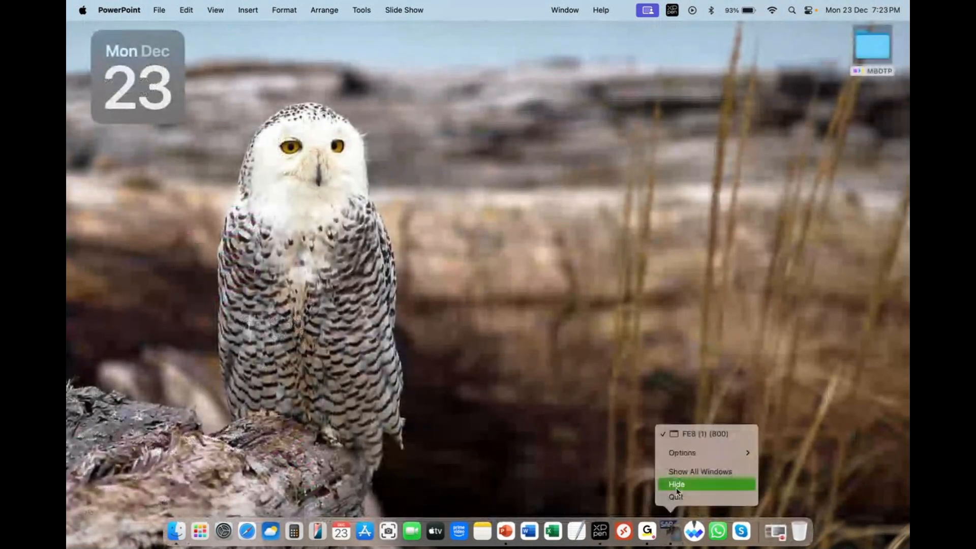
pyautogui.click(677, 435)
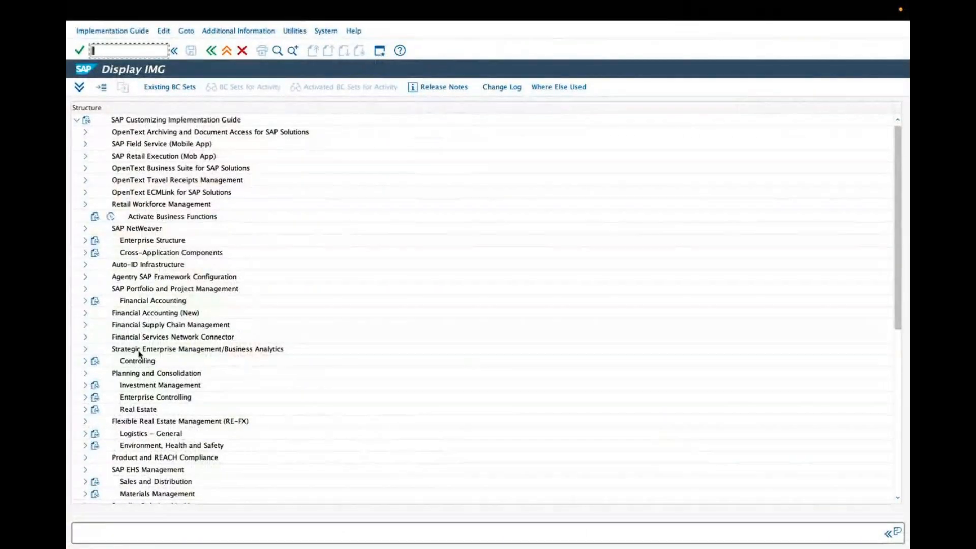
# Expand Financial Accounting and its Financial Accounting Global Settings node in the implementation guide
pyautogui.click(148, 302)
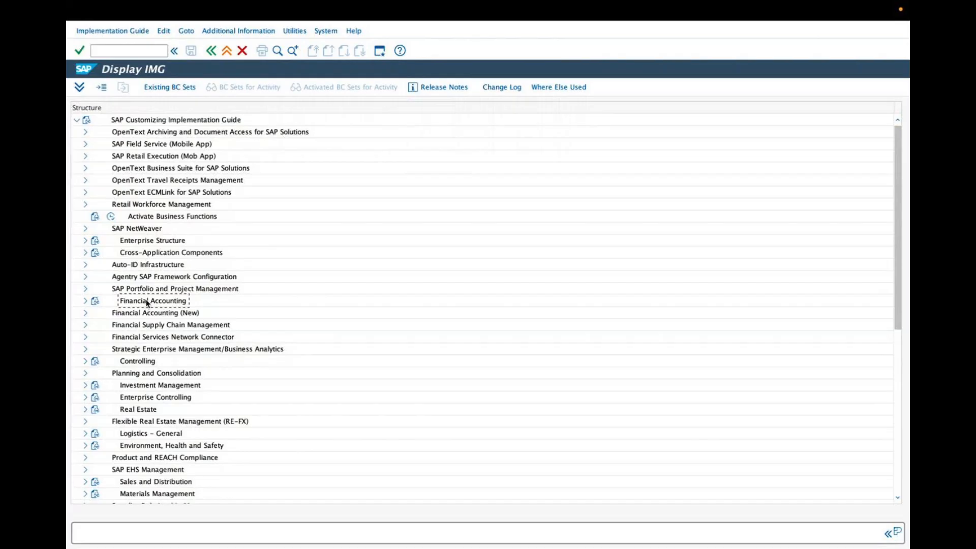
pyautogui.click(148, 314)
pyautogui.click(148, 302)
pyautogui.click(85, 301)
pyautogui.click(163, 315)
pyautogui.click(94, 313)
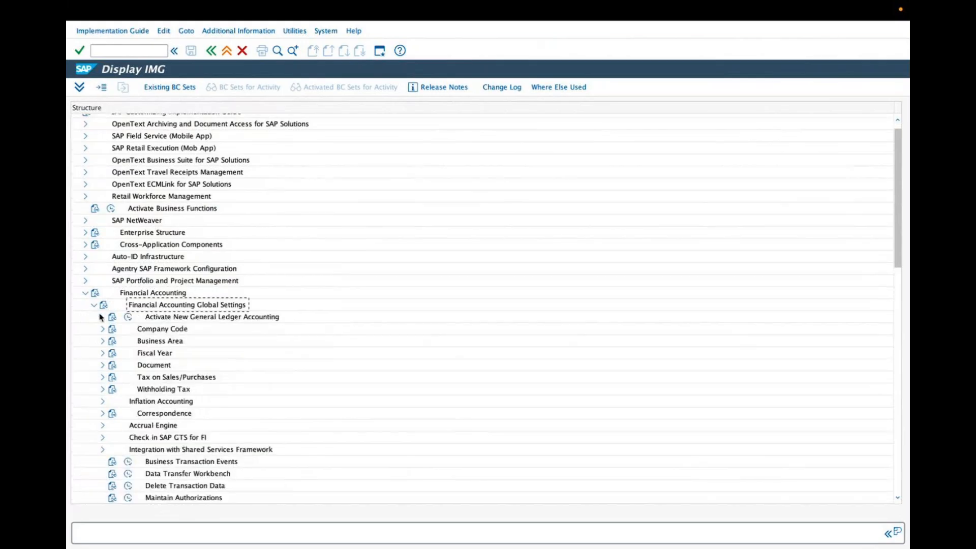
# Expand Company Code and run the Enter Global Parameters activity
pyautogui.click(103, 329)
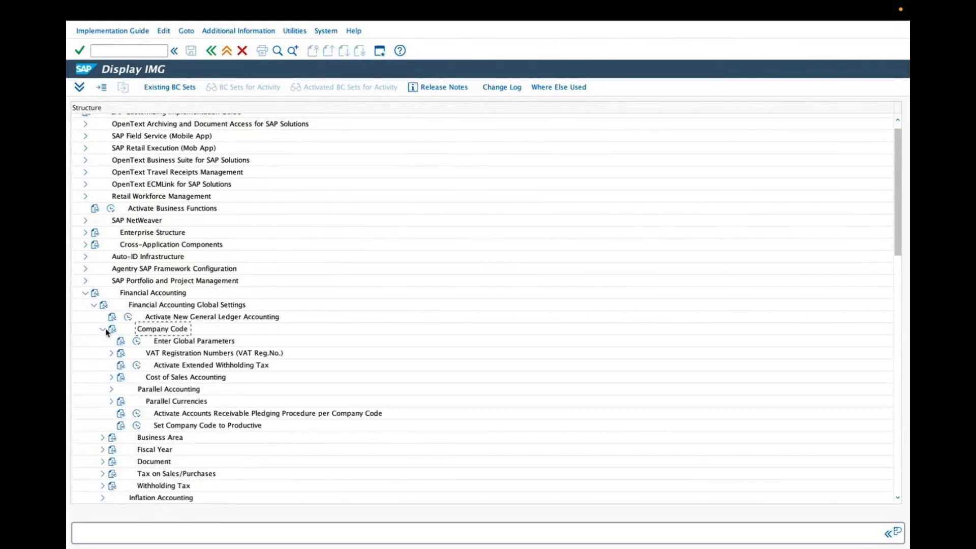
pyautogui.click(137, 342)
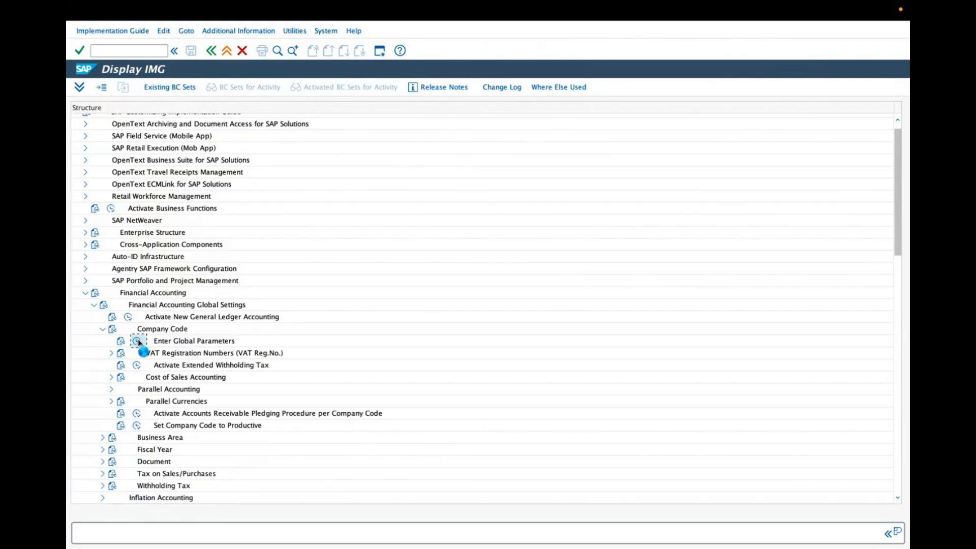
# Position the company code list at entry zar
pyautogui.click(290, 498)
pyautogui.write('zar')
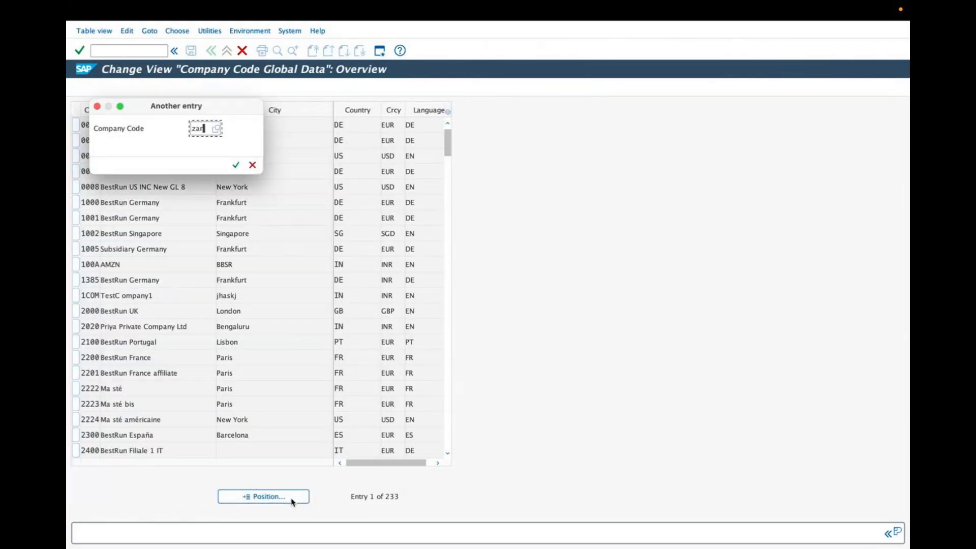
pyautogui.press('Return')
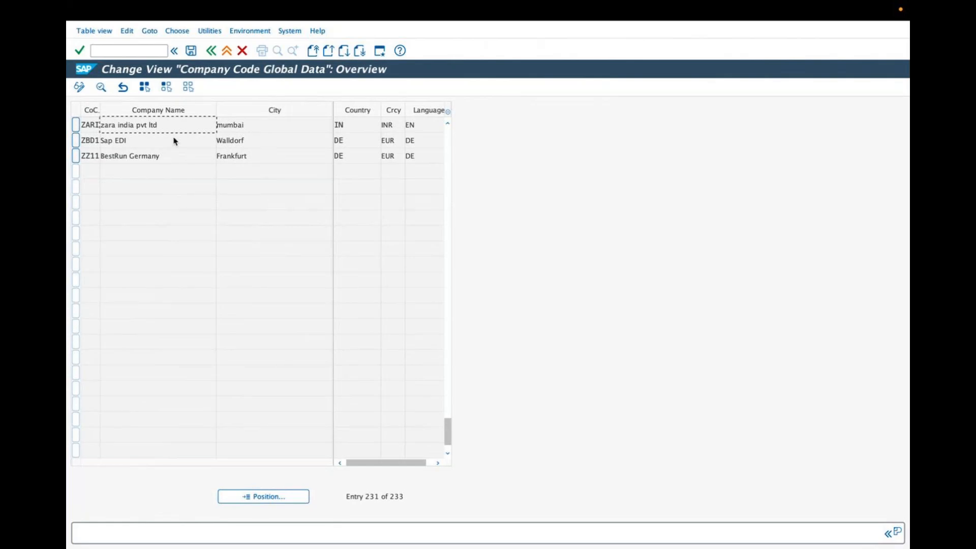
# Open the global data details of company code ZARI, then go back to the implementation guide
pyautogui.moveTo(175, 127); pyautogui.dragTo(91, 131)
pyautogui.doubleClick(166, 122)
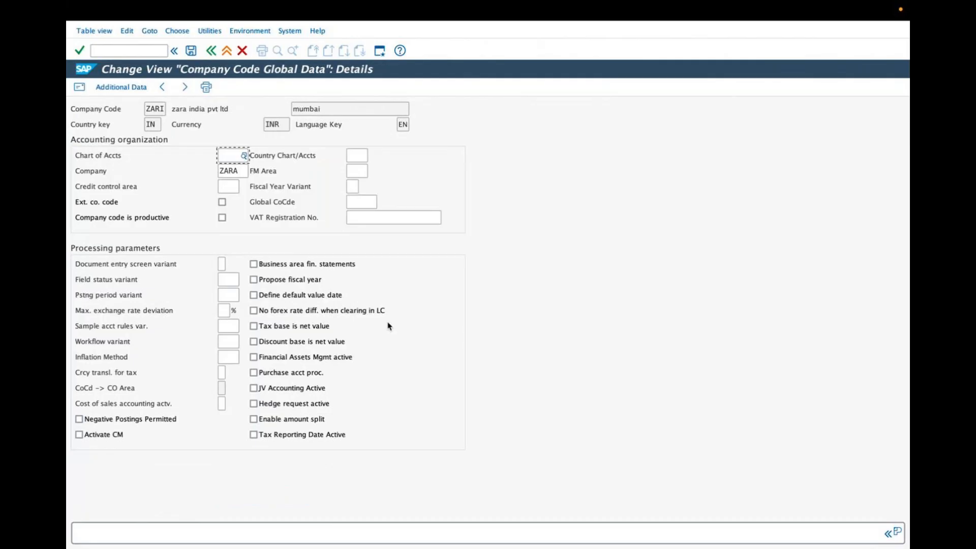
pyautogui.click(215, 53)
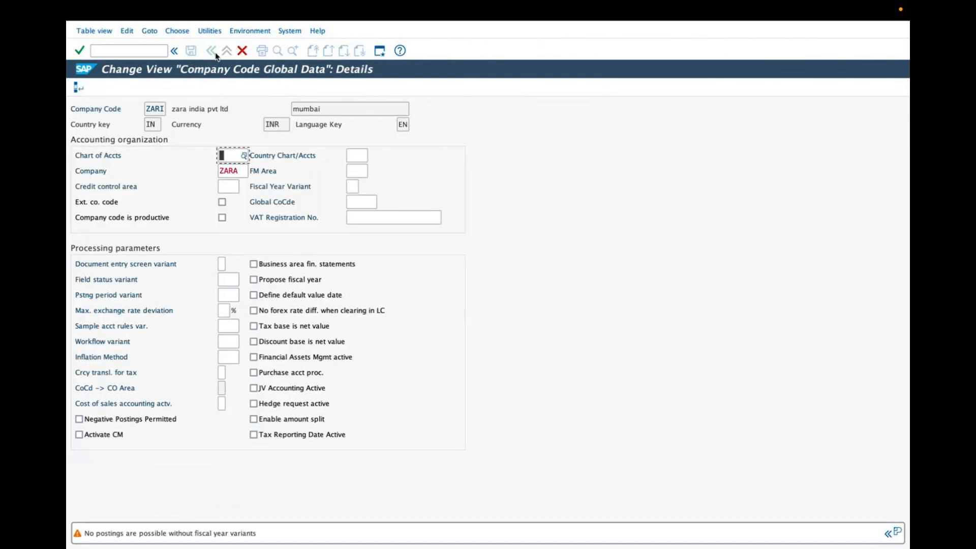
pyautogui.click(213, 53)
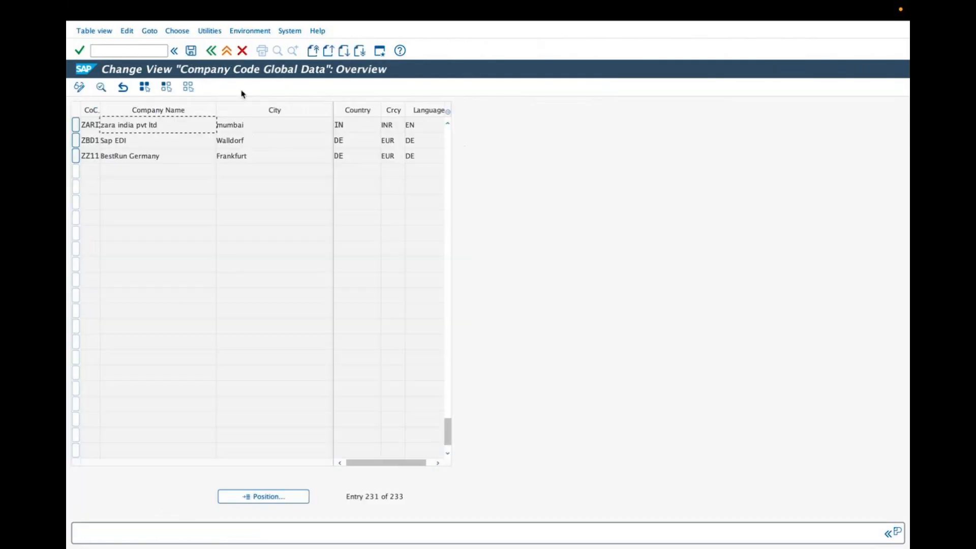
pyautogui.click(212, 53)
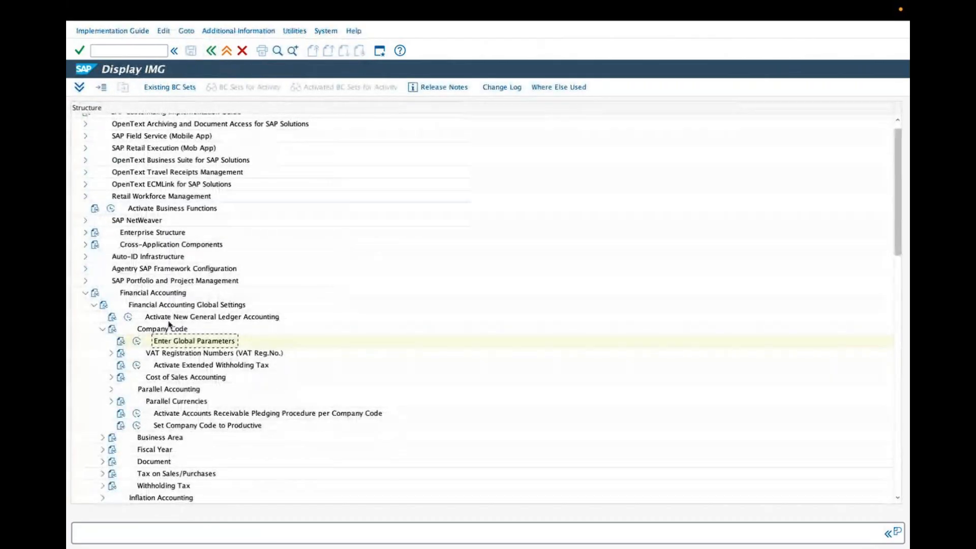
# Collapse Financial Accounting and expand Financial Accounting (New) down to Financial Accounting Global Settings (New)
pyautogui.click(85, 293)
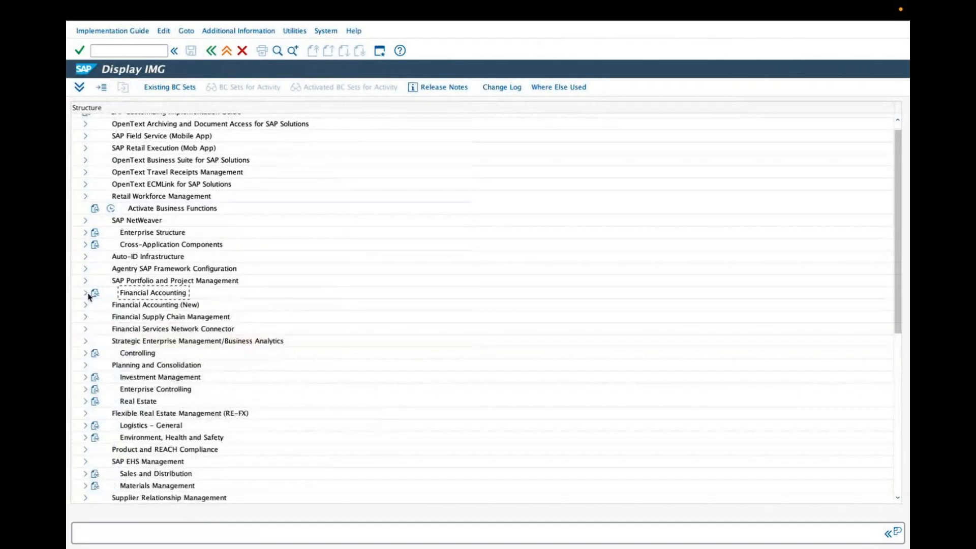
pyautogui.click(211, 50)
pyautogui.click(133, 92)
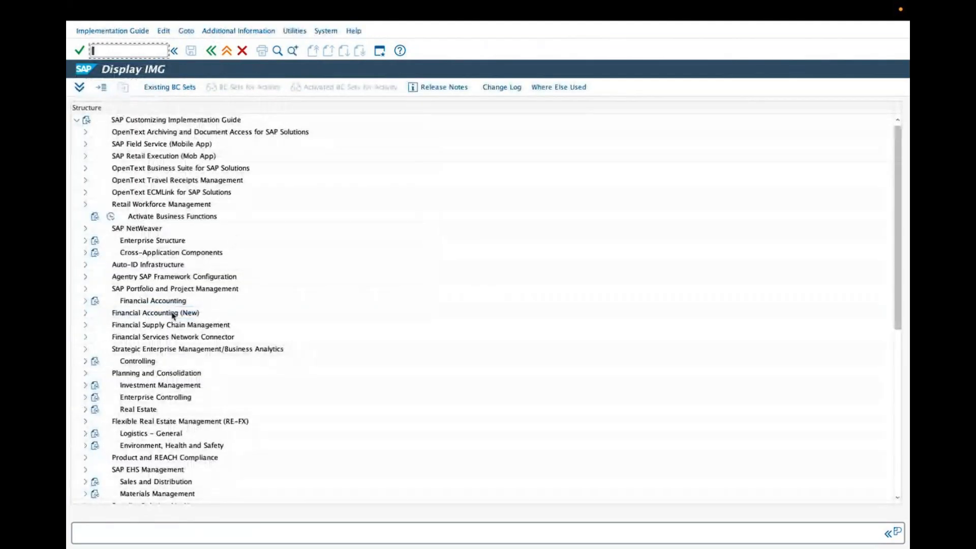
pyautogui.click(179, 313)
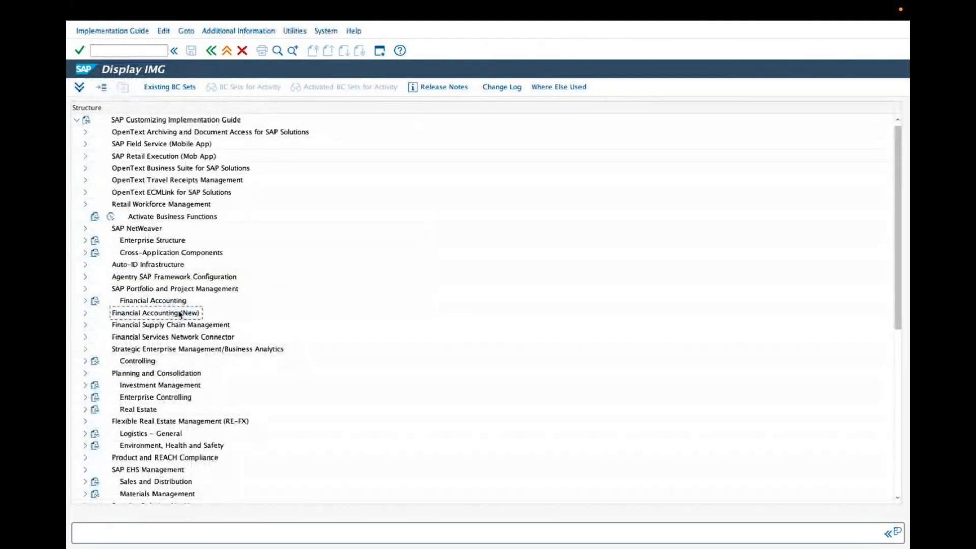
pyautogui.click(85, 315)
pyautogui.click(147, 327)
pyautogui.click(94, 325)
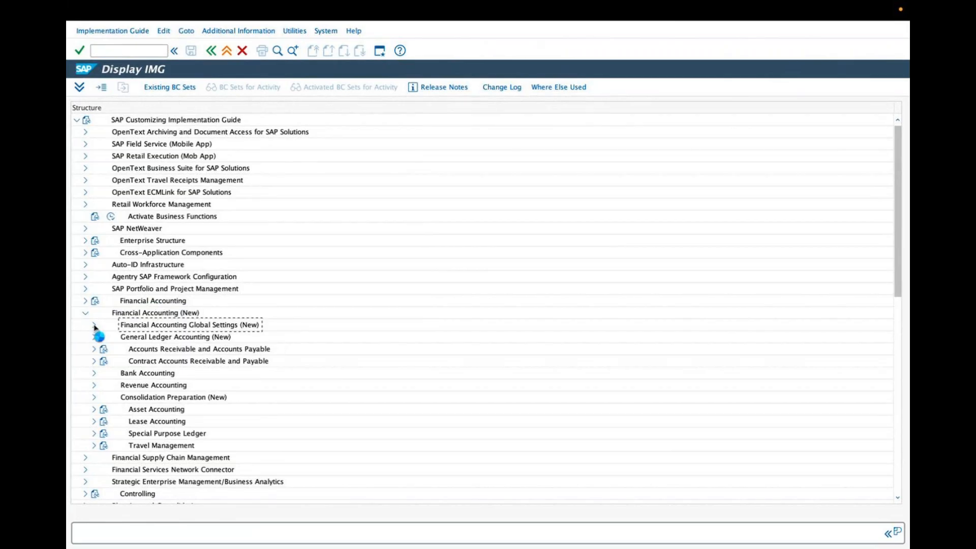
# Expand Global Parameters for Company Code and run its Enter Global Parameters activity
pyautogui.click(158, 349)
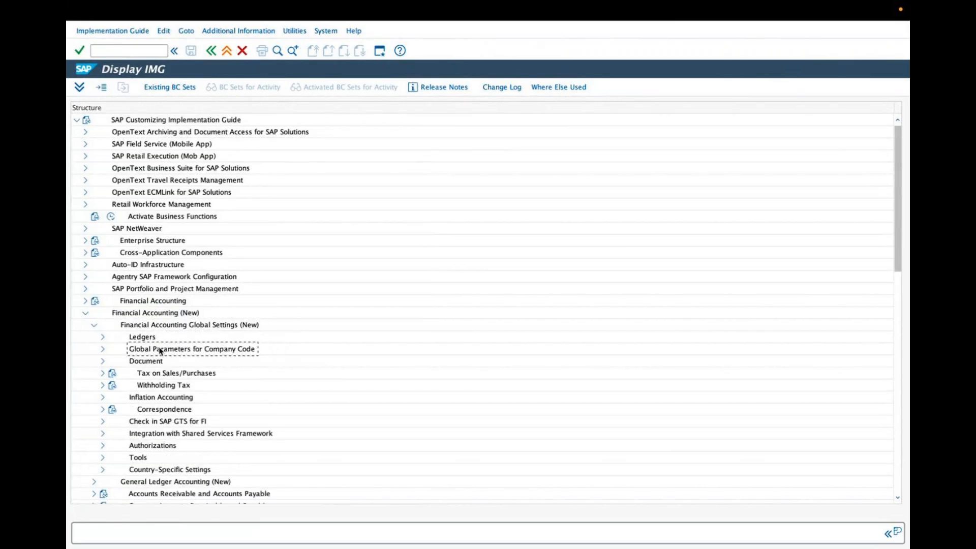
pyautogui.click(102, 350)
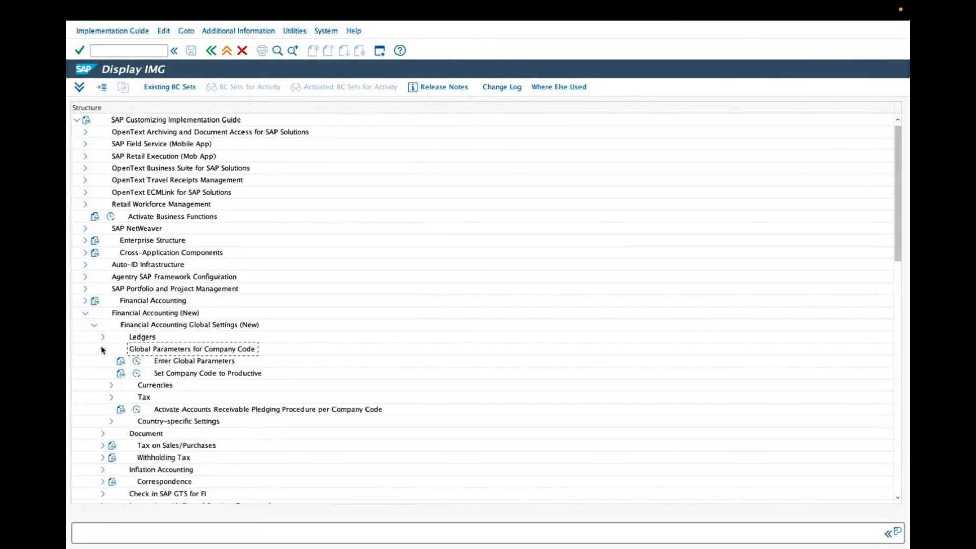
pyautogui.click(138, 361)
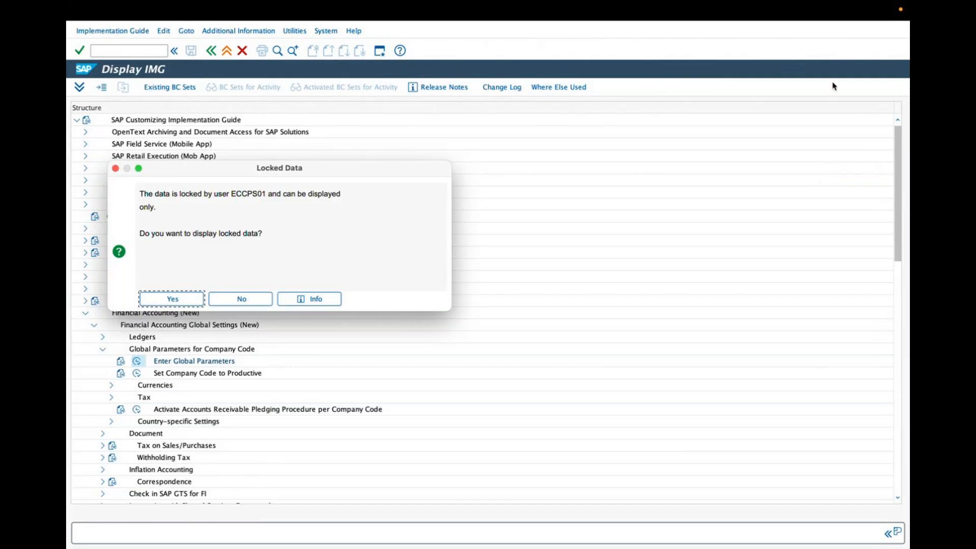
pyautogui.hotkey('ctrl', 'Left')
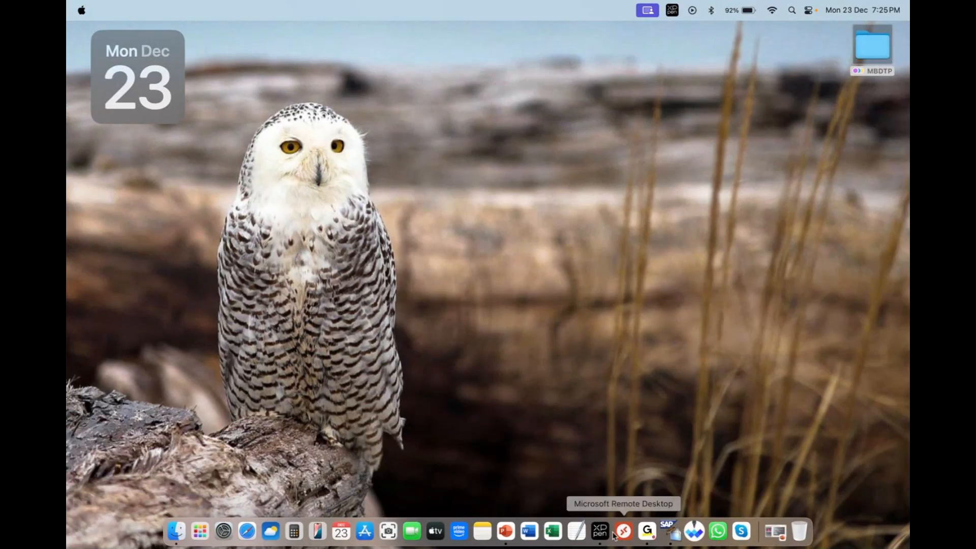
pyautogui.rightClick(670, 531)
pyautogui.click(692, 422)
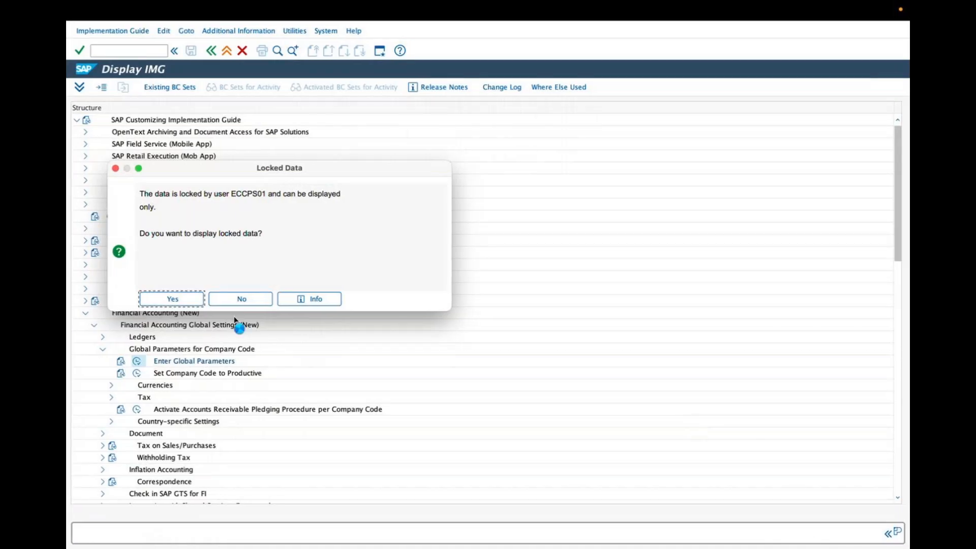
# Select the locked-data message text and decline to display the locked data
pyautogui.click(142, 192)
pyautogui.moveTo(142, 191); pyautogui.dragTo(259, 198)
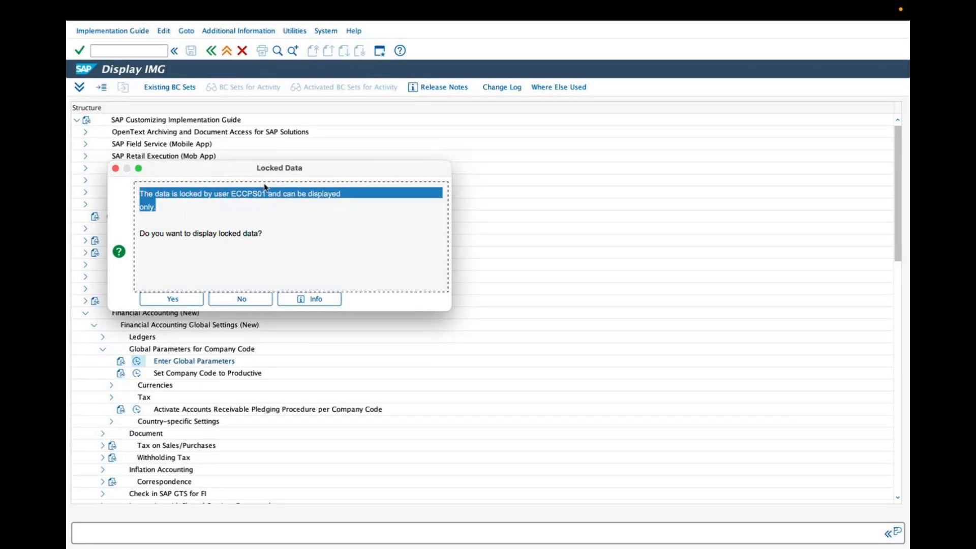
pyautogui.click(257, 305)
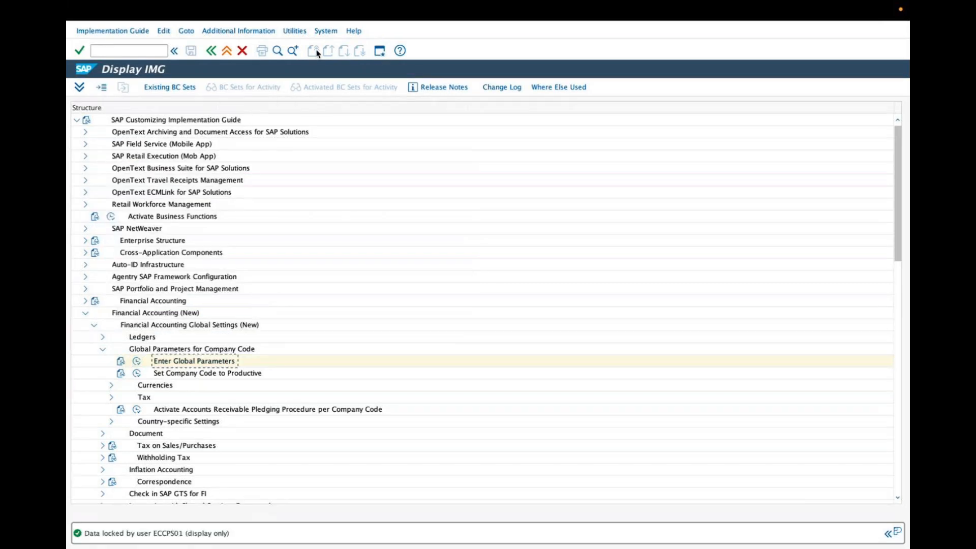
# Open transaction sm12 and clear the user name filter to list the lock entries
pyautogui.click(211, 50)
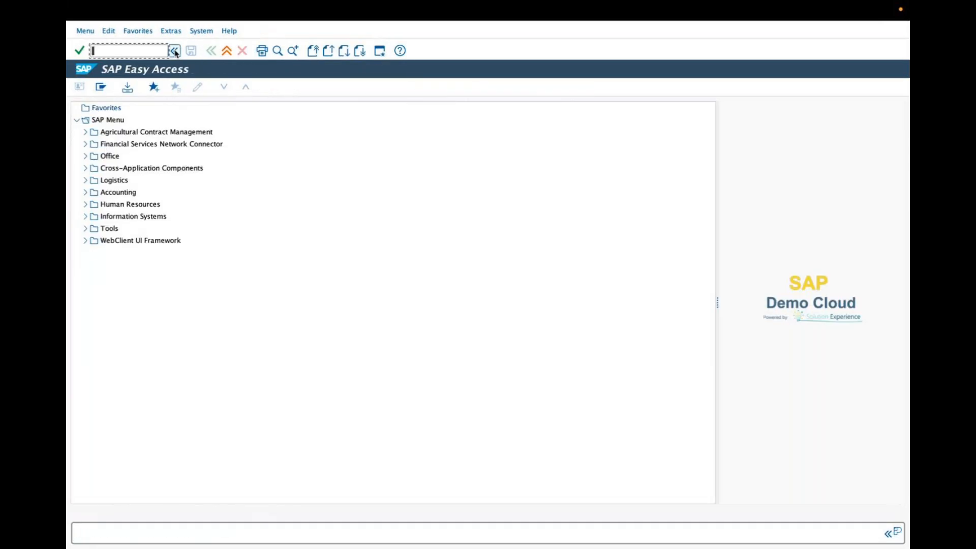
pyautogui.write('sm12')
pyautogui.press('Return')
pyautogui.click(201, 186)
pyautogui.doubleClick(213, 186)
pyautogui.press('BackSpace')
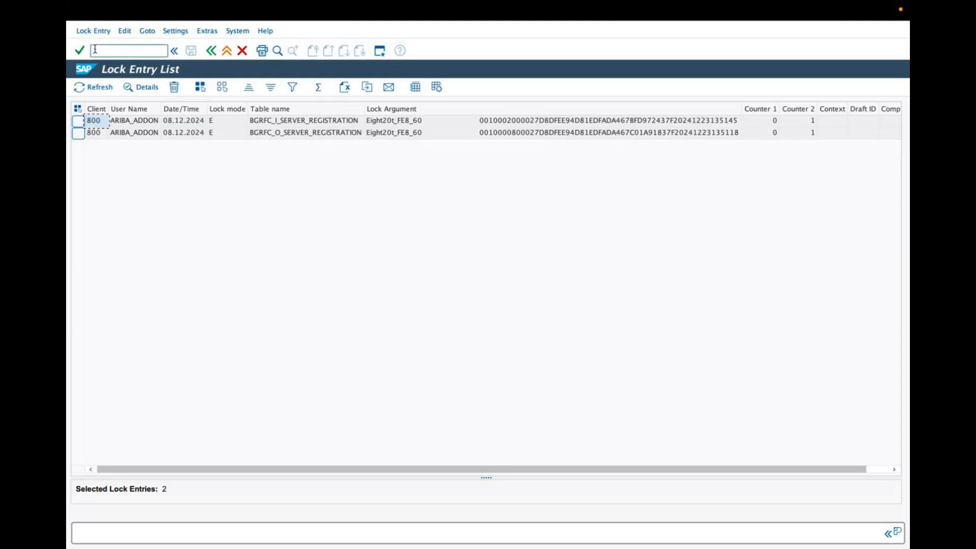
# Delete all listed lock entries and close the information popup
pyautogui.click(93, 31)
pyautogui.click(96, 112)
pyautogui.click(238, 190)
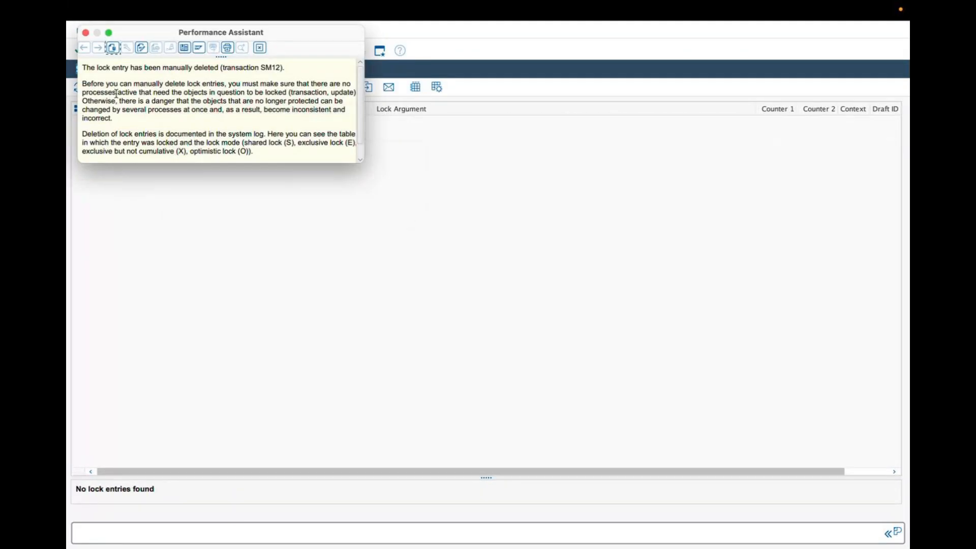
pyautogui.click(85, 32)
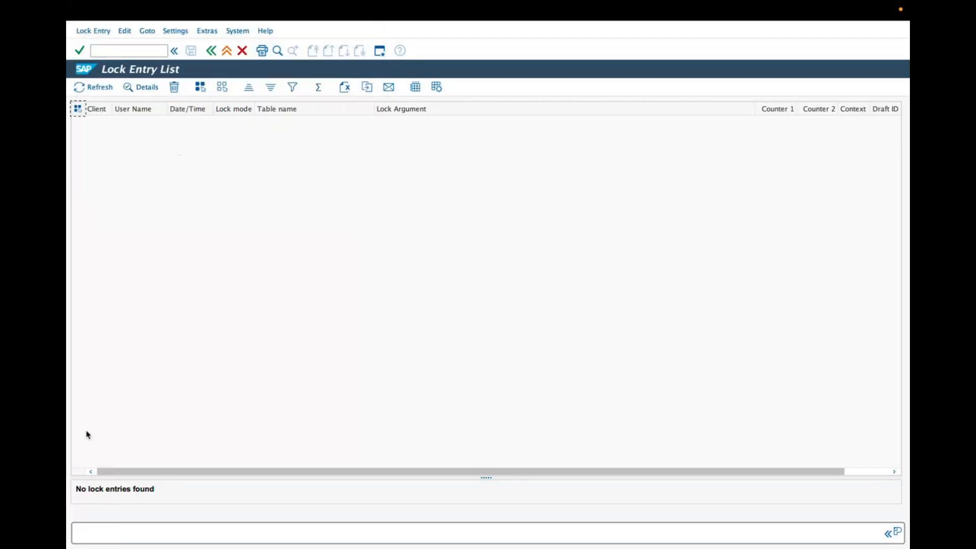
# Open the SAP Reference IMG through transaction spro
pyautogui.click(211, 51)
pyautogui.click(211, 50)
pyautogui.write('spro')
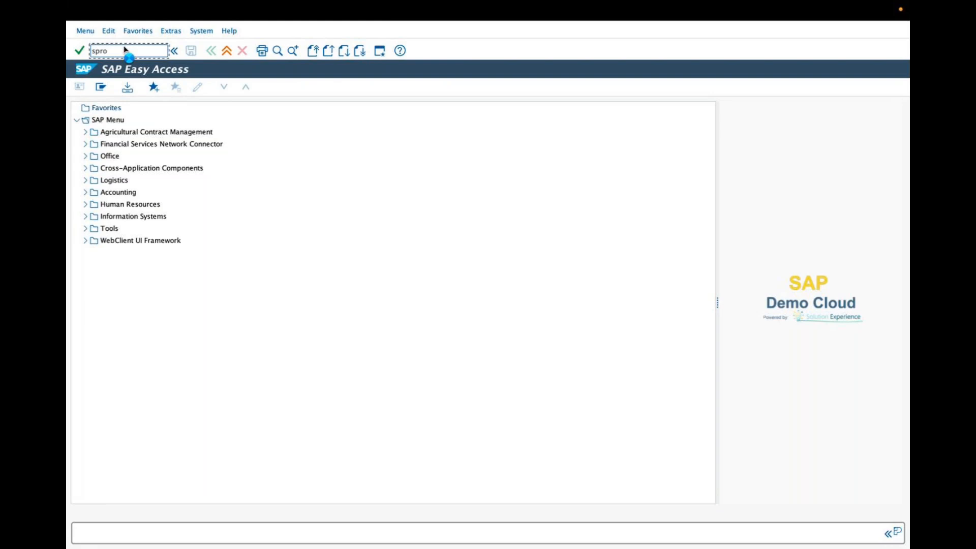
pyautogui.press('Return')
pyautogui.click(113, 89)
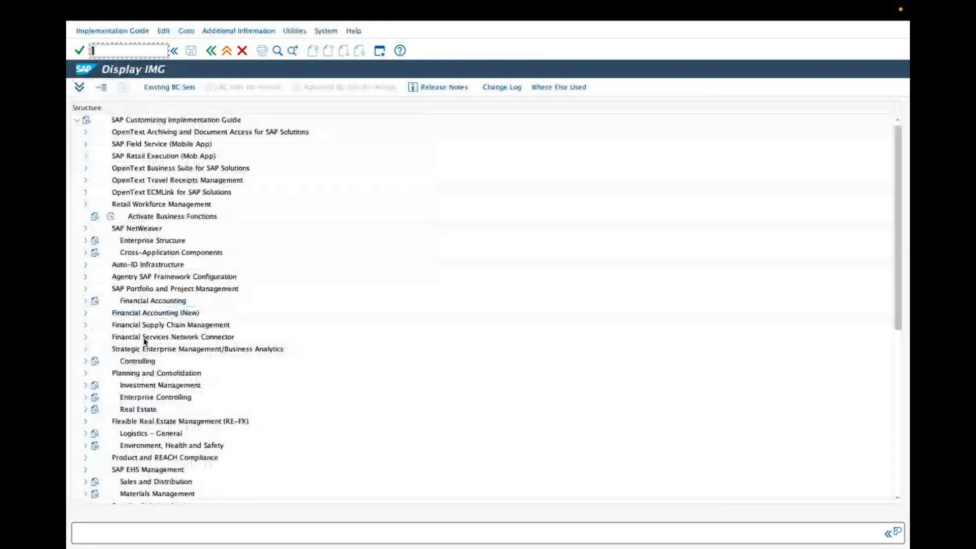
# Expand Financial Accounting (New) down to Global Parameters for Company Code and run Enter Global Parameters
pyautogui.scroll(-2, 125, 356)
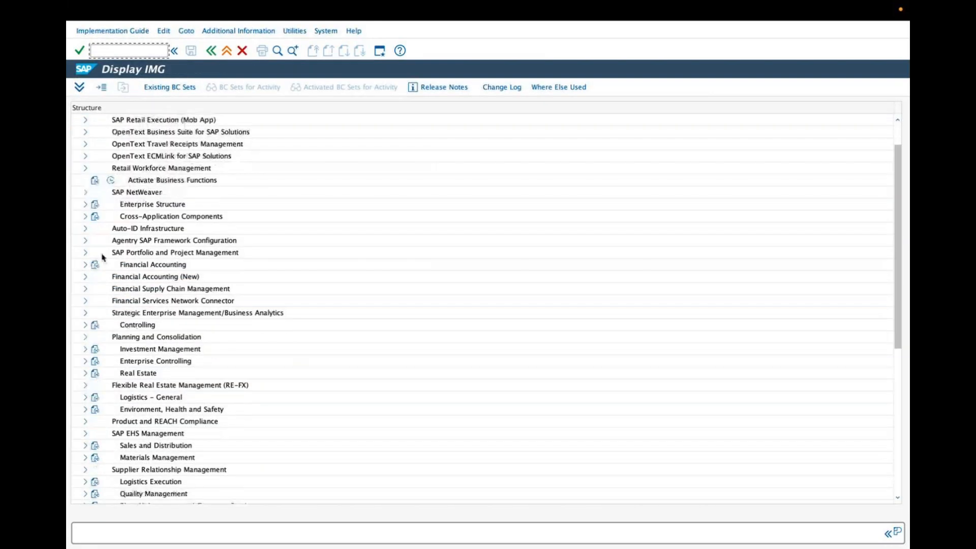
pyautogui.click(85, 278)
pyautogui.click(94, 289)
pyautogui.click(103, 313)
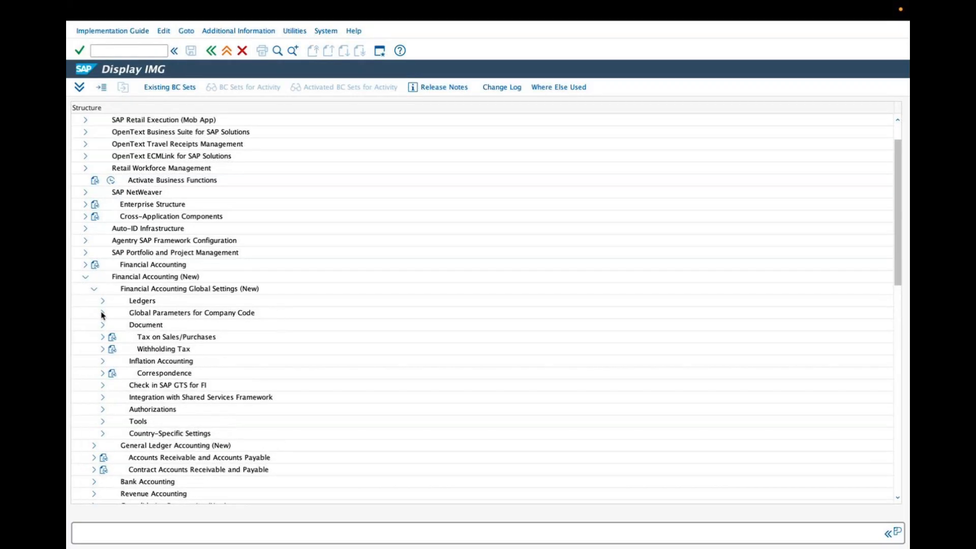
pyautogui.click(136, 325)
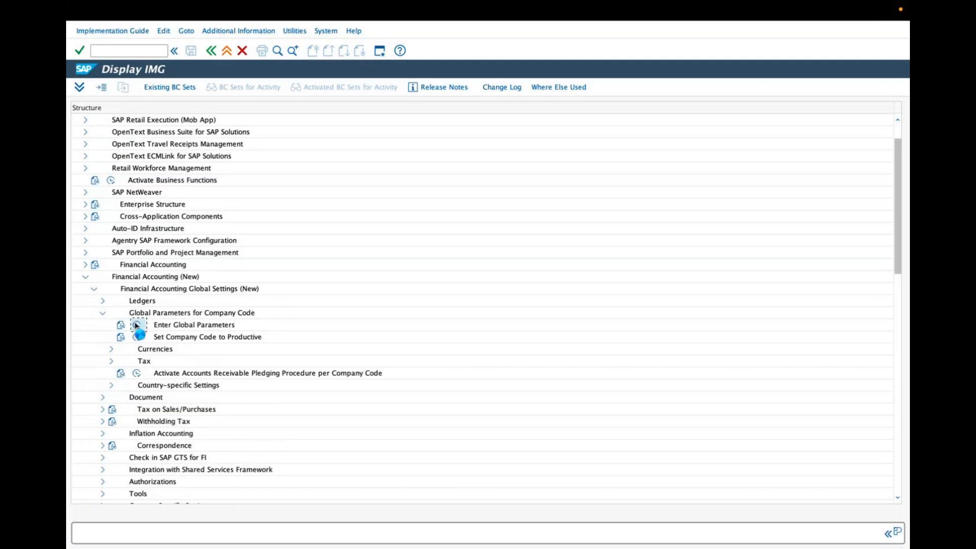
# Position the company code list at entry zara
pyautogui.click(259, 495)
pyautogui.write('zara')
pyautogui.press('Return')
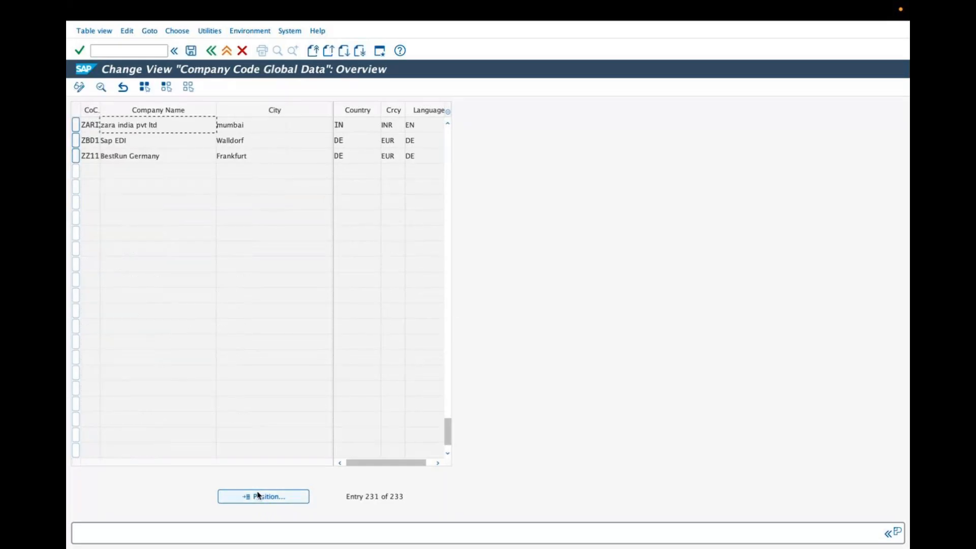
# Open the global data details for company code ZARI
pyautogui.click(150, 126)
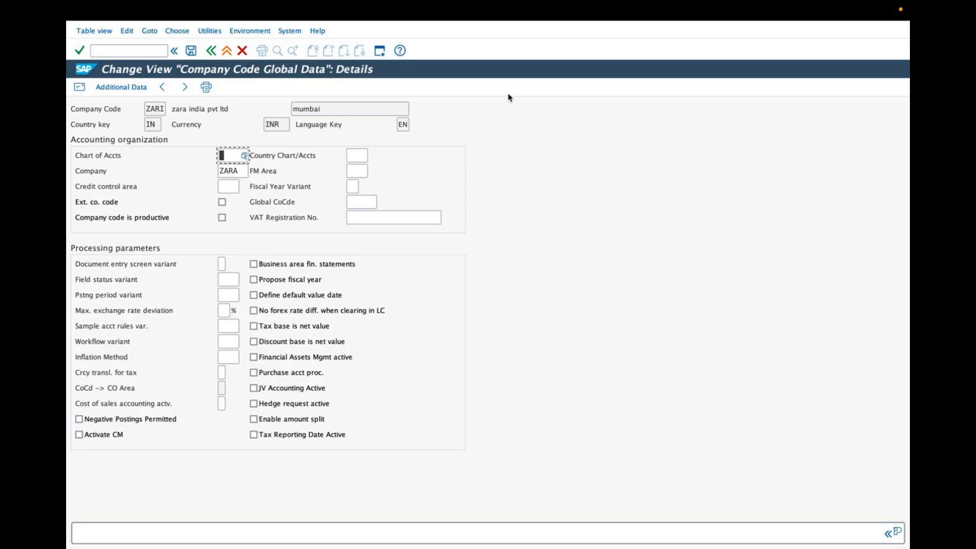
pyautogui.click(523, 94)
pyautogui.moveTo(232, 147); pyautogui.dragTo(276, 118)
pyautogui.moveTo(118, 172); pyautogui.dragTo(220, 172)
pyautogui.moveTo(162, 113)
pyautogui.mouseDown()
pyautogui.moveTo(188, 115)
pyautogui.moveTo(222, 171)
pyautogui.mouseUp()
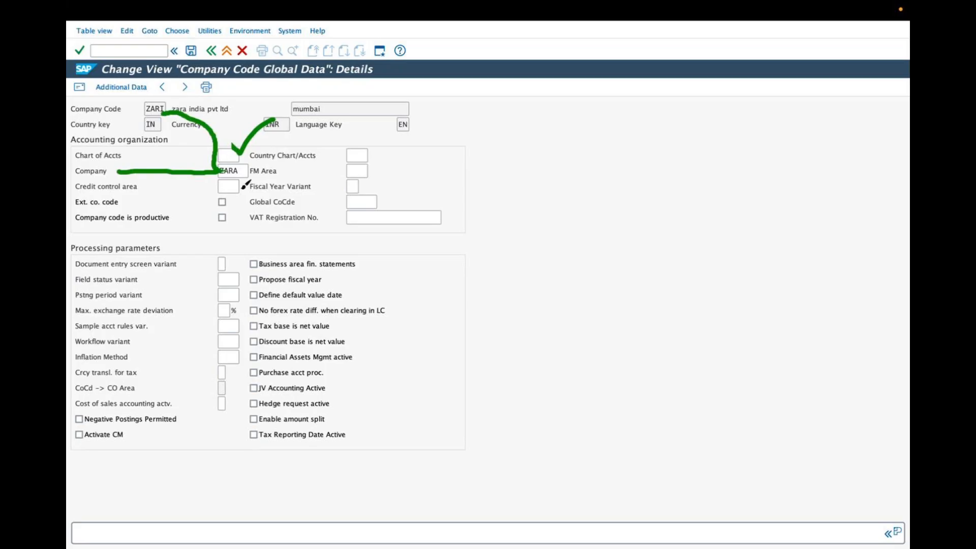
pyautogui.moveTo(225, 213)
pyautogui.mouseDown()
pyautogui.moveTo(232, 221)
pyautogui.moveTo(247, 200)
pyautogui.mouseUp()
pyautogui.moveTo(363, 174); pyautogui.dragTo(393, 163)
pyautogui.moveTo(280, 279)
pyautogui.mouseDown()
pyautogui.moveTo(283, 289)
pyautogui.moveTo(303, 266)
pyautogui.mouseUp()
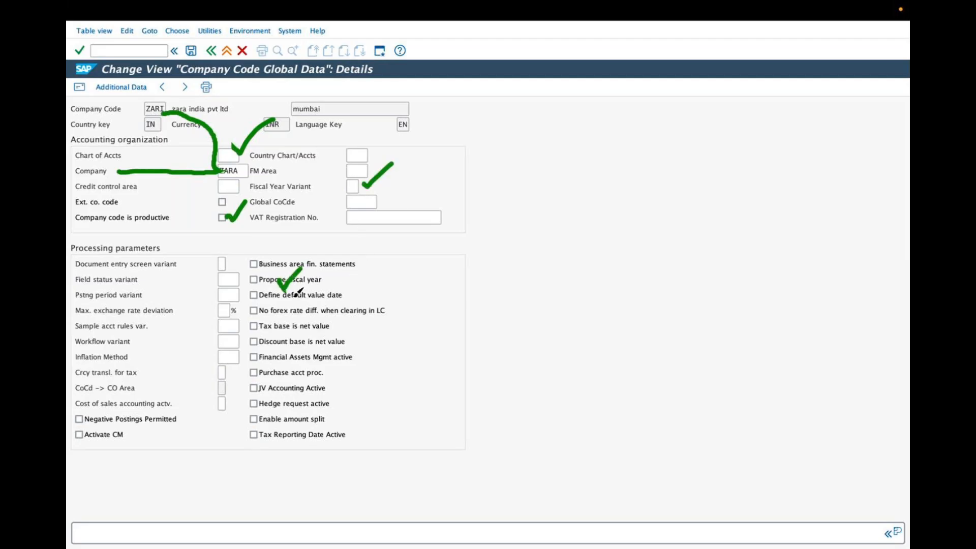
pyautogui.moveTo(229, 275); pyautogui.dragTo(249, 261)
pyautogui.moveTo(229, 292); pyautogui.dragTo(254, 268)
pyautogui.moveTo(225, 304); pyautogui.dragTo(253, 285)
pyautogui.moveTo(76, 418); pyautogui.dragTo(91, 400)
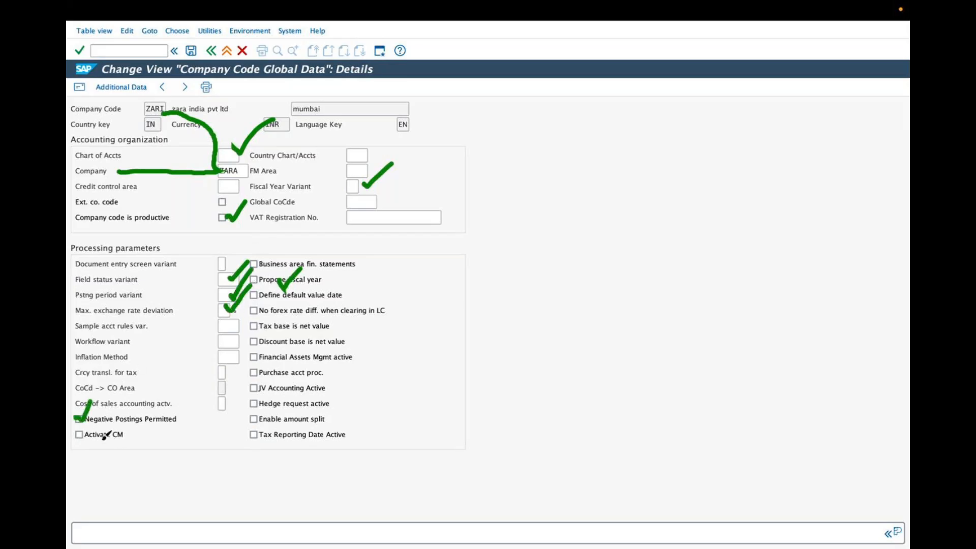
pyautogui.moveTo(80, 434); pyautogui.dragTo(93, 424)
pyautogui.moveTo(407, 235); pyautogui.dragTo(399, 265)
pyautogui.moveTo(426, 241); pyautogui.dragTo(375, 262)
pyautogui.moveTo(253, 169); pyautogui.dragTo(278, 152)
pyautogui.click(506, 98)
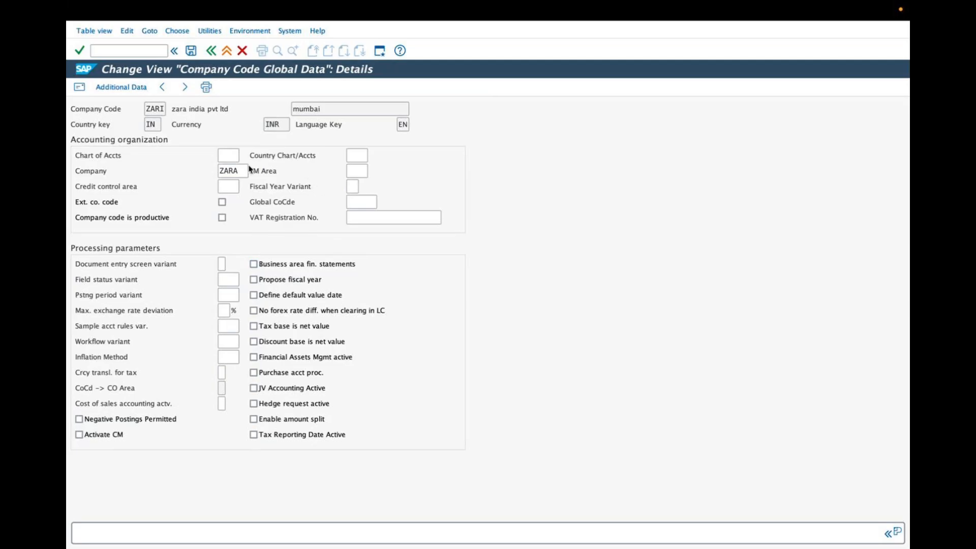
# Set the chart of accounts to INT and mark the company code as productive
pyautogui.click(227, 156)
pyautogui.click(243, 156)
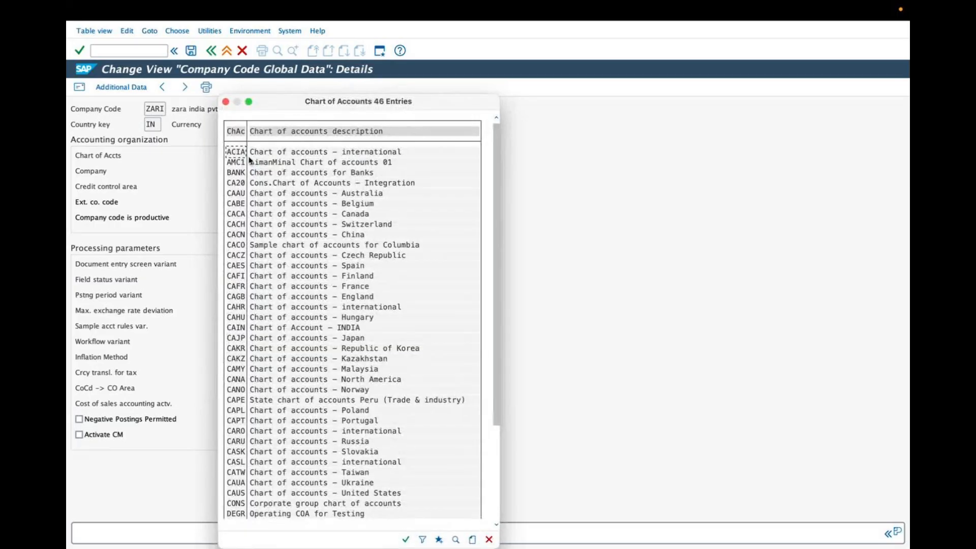
pyautogui.click(383, 267)
pyautogui.press('Down')
pyautogui.press('Down')
pyautogui.press('Down')
pyautogui.press('Down')
pyautogui.press('Down')
pyautogui.press('Down')
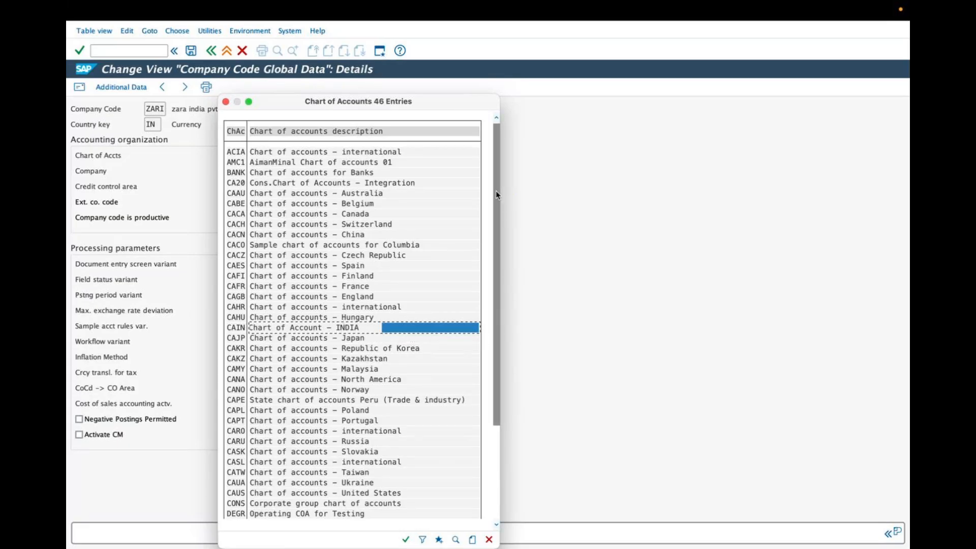
pyautogui.scroll(-5, 323, 490)
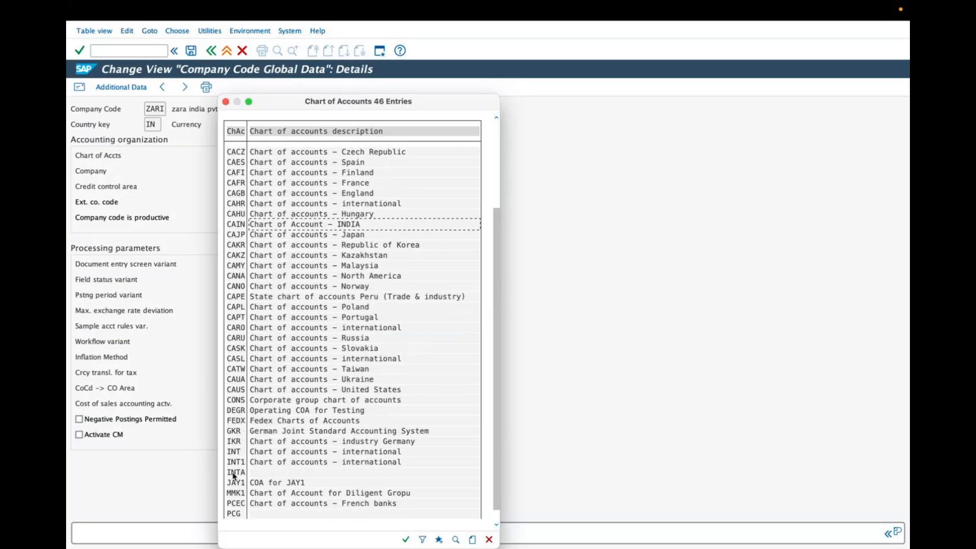
pyautogui.click(252, 453)
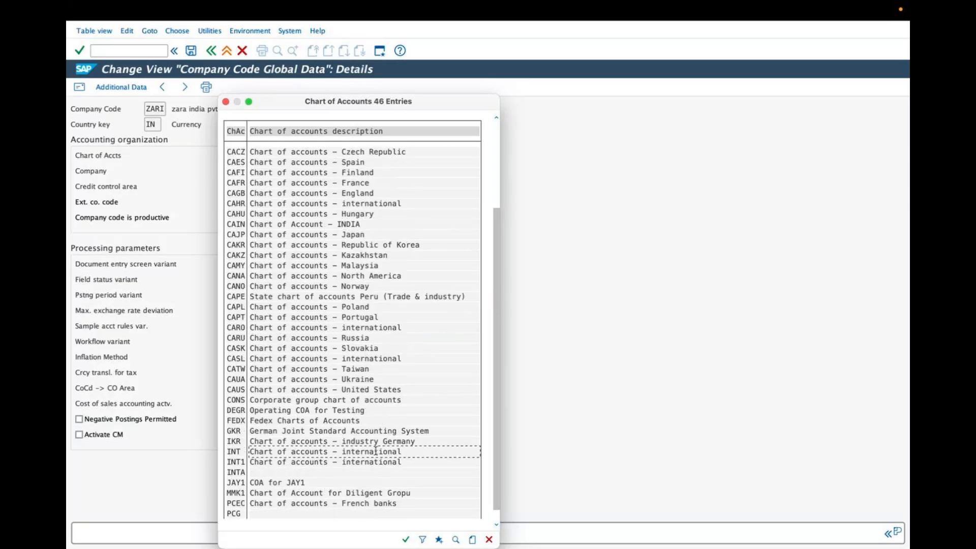
pyautogui.moveTo(403, 451); pyautogui.dragTo(233, 453)
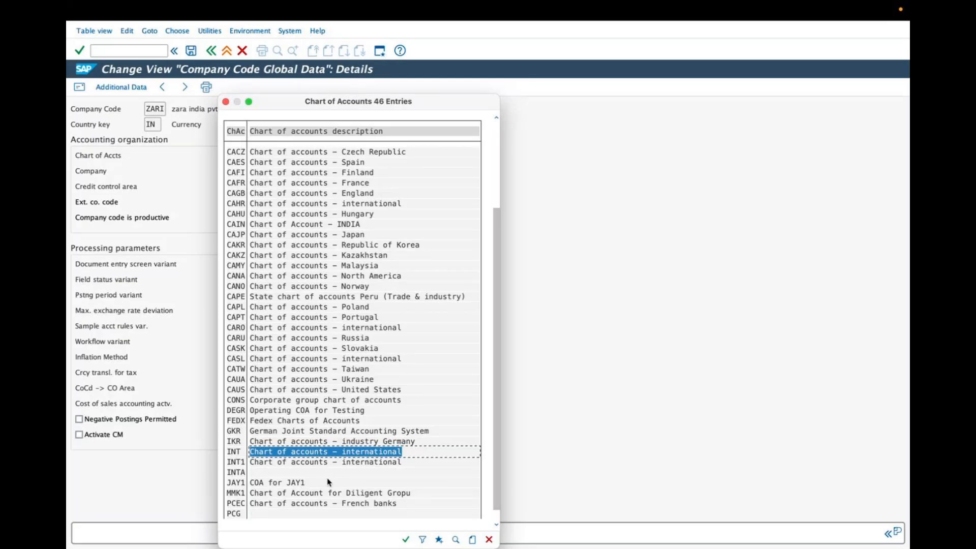
pyautogui.moveTo(415, 447); pyautogui.dragTo(244, 451)
pyautogui.click(238, 451)
pyautogui.moveTo(254, 452); pyautogui.dragTo(393, 451)
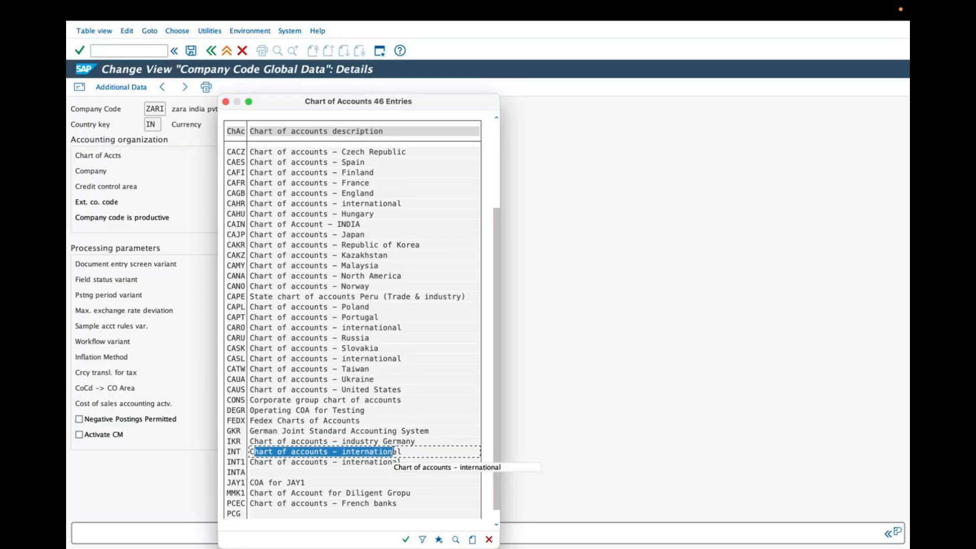
pyautogui.moveTo(415, 451); pyautogui.dragTo(227, 452)
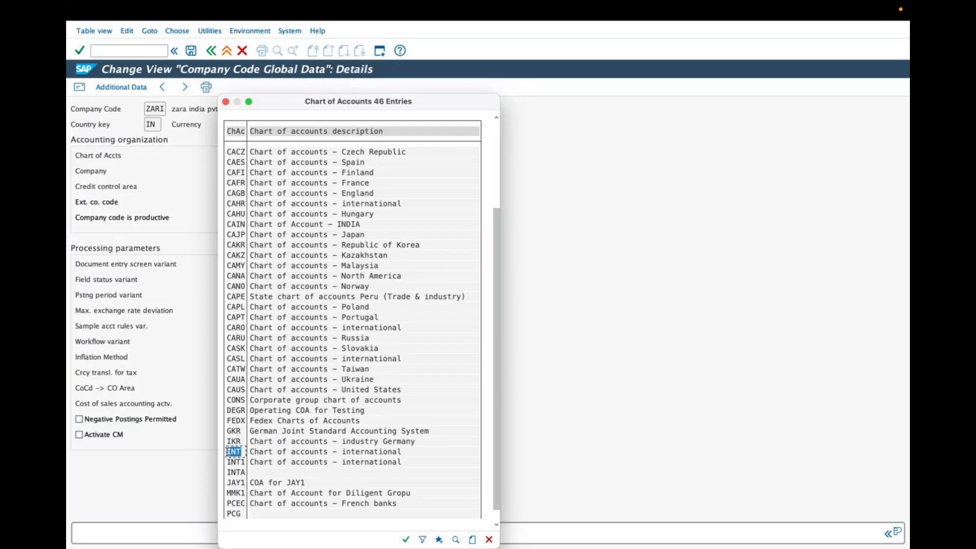
pyautogui.doubleClick(230, 452)
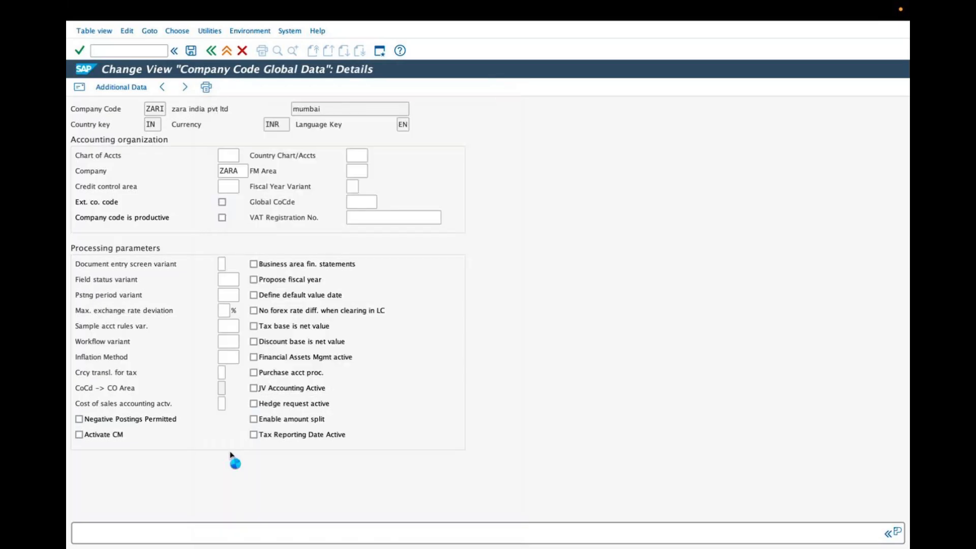
pyautogui.click(222, 217)
# Set the fiscal year variant to K4
pyautogui.click(362, 187)
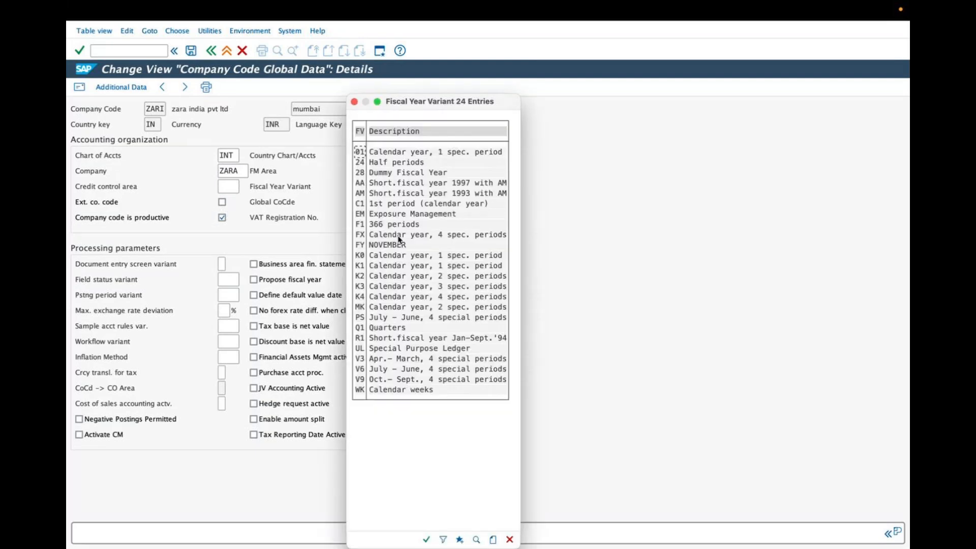
pyautogui.moveTo(323, 298)
pyautogui.mouseDown()
pyautogui.moveTo(362, 291)
pyautogui.moveTo(340, 322)
pyautogui.mouseUp()
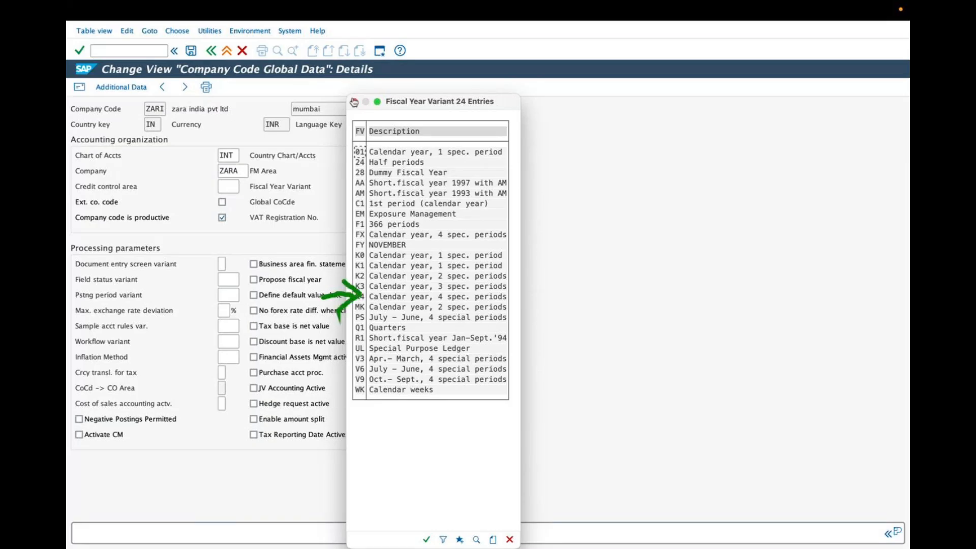
pyautogui.moveTo(589, 174)
pyautogui.mouseDown()
pyautogui.moveTo(594, 208)
pyautogui.moveTo(578, 210)
pyautogui.moveTo(611, 173)
pyautogui.moveTo(790, 259)
pyautogui.moveTo(811, 280)
pyautogui.mouseUp()
pyautogui.moveTo(786, 243); pyautogui.dragTo(842, 273)
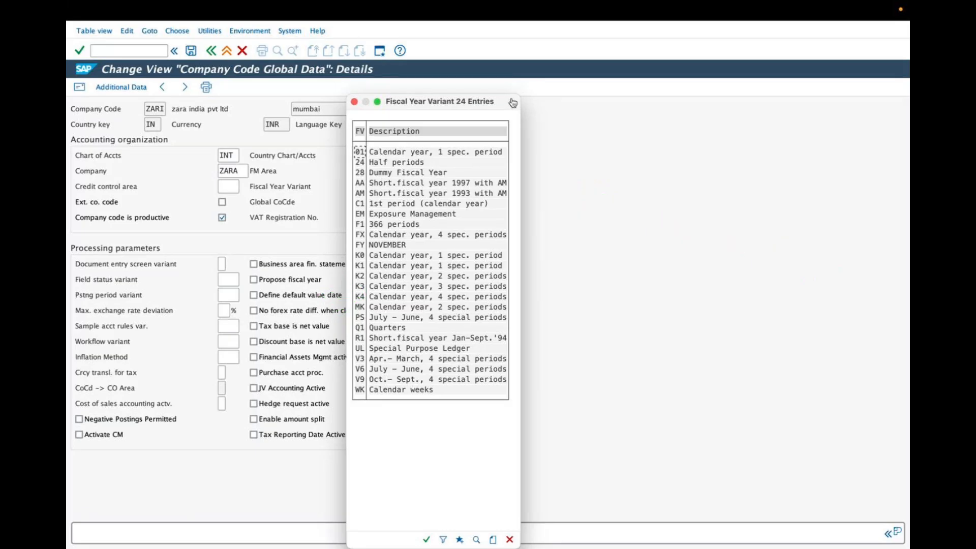
pyautogui.moveTo(574, 134)
pyautogui.mouseDown()
pyautogui.moveTo(575, 179)
pyautogui.moveTo(559, 184)
pyautogui.mouseUp()
pyautogui.moveTo(543, 136); pyautogui.dragTo(593, 135)
pyautogui.moveTo(588, 152); pyautogui.dragTo(735, 210)
pyautogui.moveTo(744, 197)
pyautogui.mouseDown()
pyautogui.moveTo(761, 222)
pyautogui.moveTo(733, 232)
pyautogui.mouseUp()
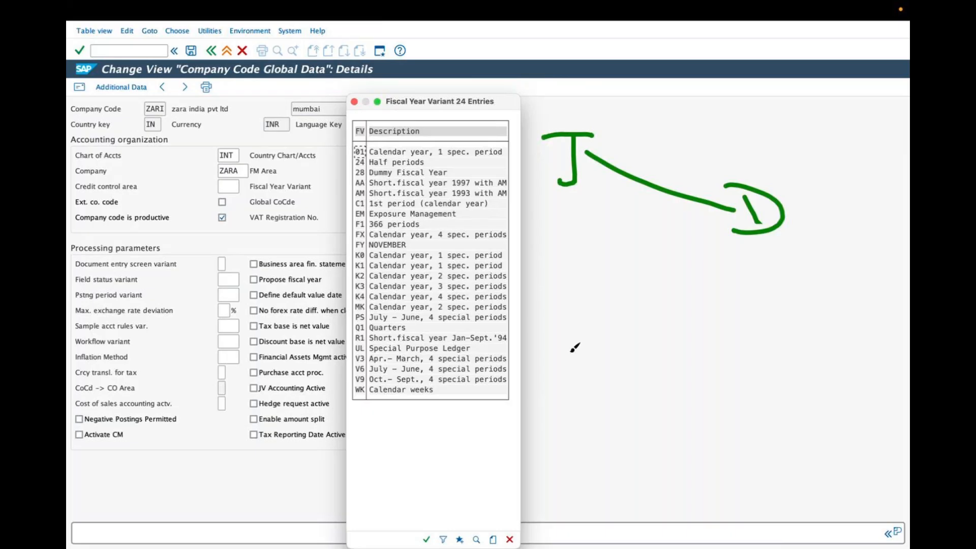
pyautogui.moveTo(559, 292)
pyautogui.mouseDown()
pyautogui.moveTo(566, 235)
pyautogui.moveTo(584, 278)
pyautogui.mouseUp()
pyautogui.moveTo(552, 262)
pyautogui.mouseDown()
pyautogui.moveTo(724, 274)
pyautogui.moveTo(748, 297)
pyautogui.moveTo(791, 305)
pyautogui.mouseUp()
pyautogui.moveTo(576, 311)
pyautogui.mouseDown()
pyautogui.moveTo(579, 361)
pyautogui.moveTo(557, 333)
pyautogui.moveTo(603, 308)
pyautogui.mouseUp()
pyautogui.click(561, 319)
pyautogui.moveTo(608, 330); pyautogui.dragTo(705, 343)
pyautogui.moveTo(722, 321); pyautogui.dragTo(737, 318)
pyautogui.moveTo(737, 319); pyautogui.dragTo(721, 350)
pyautogui.moveTo(764, 328)
pyautogui.mouseDown()
pyautogui.moveTo(772, 351)
pyautogui.moveTo(780, 328)
pyautogui.mouseUp()
pyautogui.moveTo(787, 318); pyautogui.dragTo(789, 349)
pyautogui.moveTo(796, 325); pyautogui.dragTo(809, 385)
pyautogui.moveTo(585, 356); pyautogui.dragTo(647, 363)
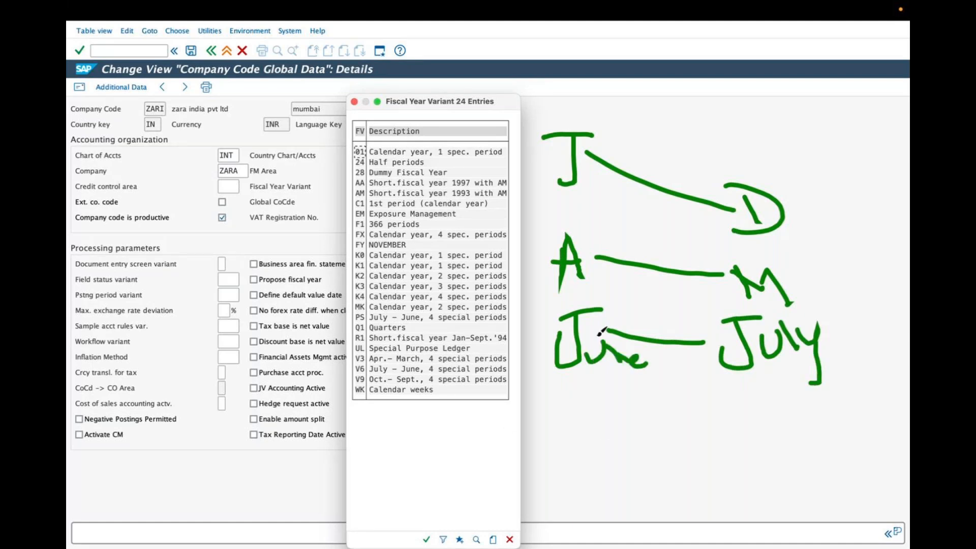
pyautogui.moveTo(560, 205); pyautogui.dragTo(712, 229)
pyautogui.moveTo(560, 287); pyautogui.dragTo(768, 294)
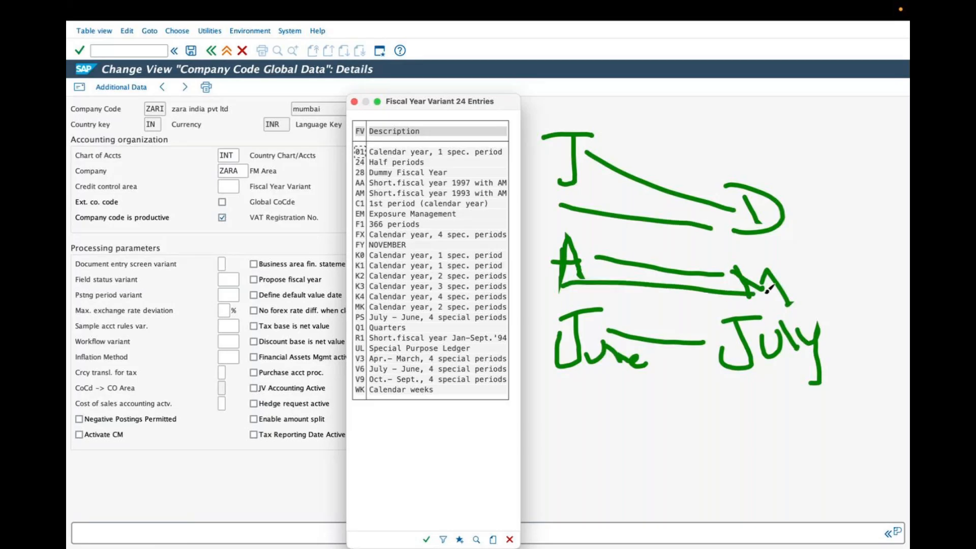
pyautogui.moveTo(577, 378); pyautogui.dragTo(778, 375)
pyautogui.moveTo(806, 223); pyautogui.dragTo(812, 256)
pyautogui.moveTo(820, 225)
pyautogui.mouseDown()
pyautogui.moveTo(832, 220)
pyautogui.moveTo(842, 250)
pyautogui.moveTo(885, 249)
pyautogui.mouseUp()
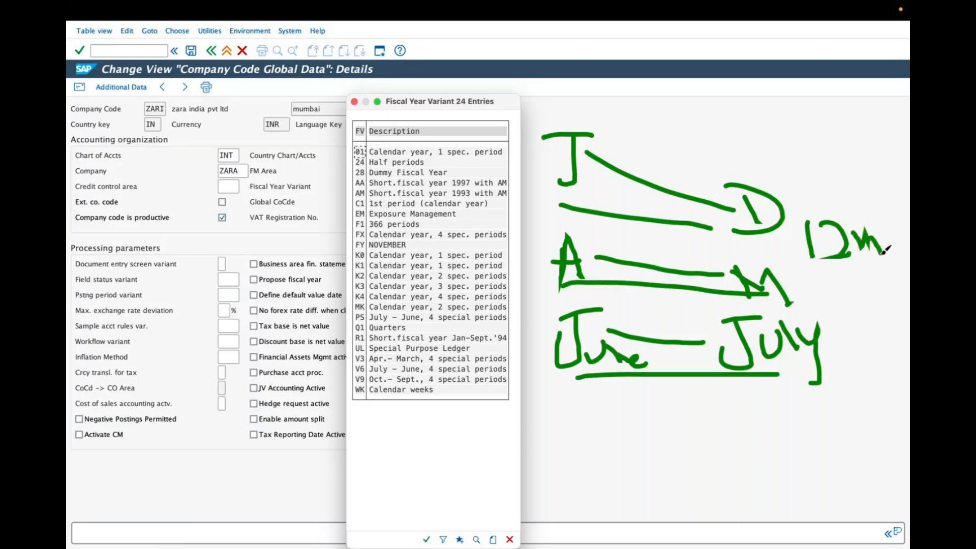
pyautogui.moveTo(846, 276)
pyautogui.mouseDown()
pyautogui.moveTo(845, 294)
pyautogui.moveTo(870, 317)
pyautogui.moveTo(871, 295)
pyautogui.moveTo(844, 323)
pyautogui.moveTo(888, 376)
pyautogui.mouseUp()
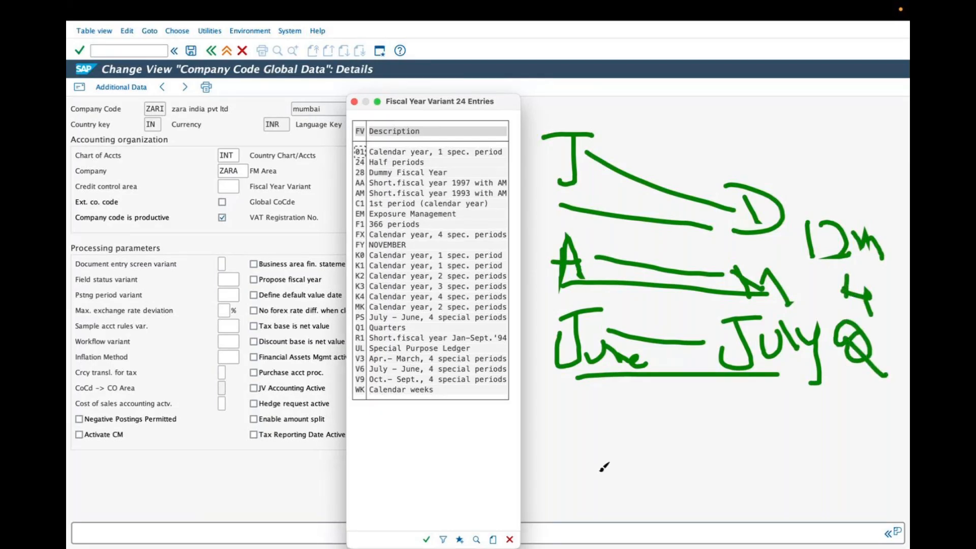
pyautogui.moveTo(350, 307)
pyautogui.mouseDown()
pyautogui.moveTo(509, 304)
pyautogui.moveTo(515, 294)
pyautogui.moveTo(359, 286)
pyautogui.mouseUp()
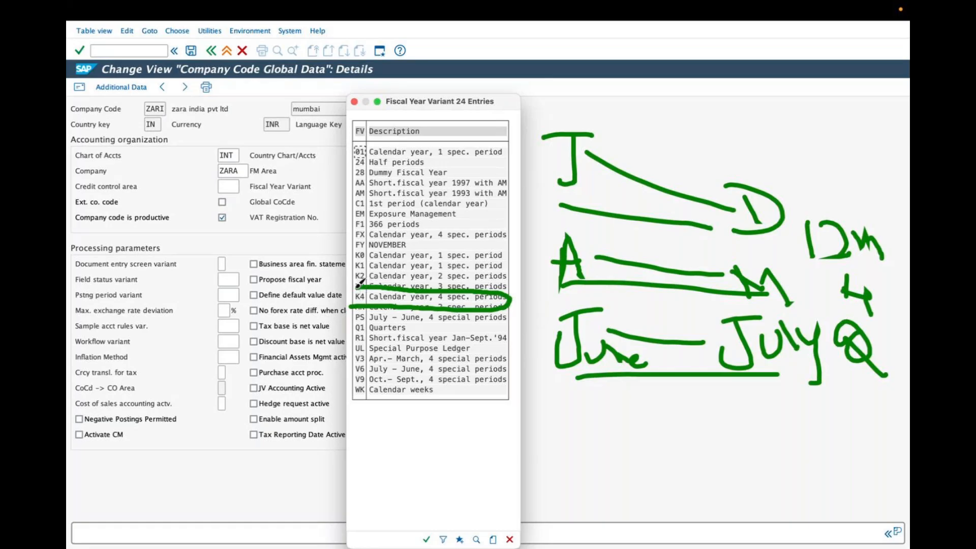
pyautogui.moveTo(360, 283); pyautogui.dragTo(355, 297)
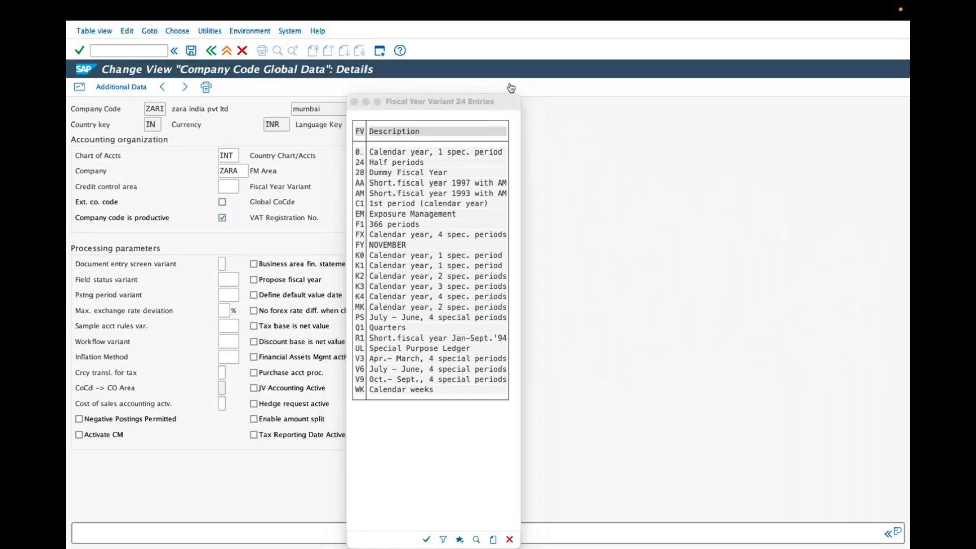
pyautogui.doubleClick(429, 298)
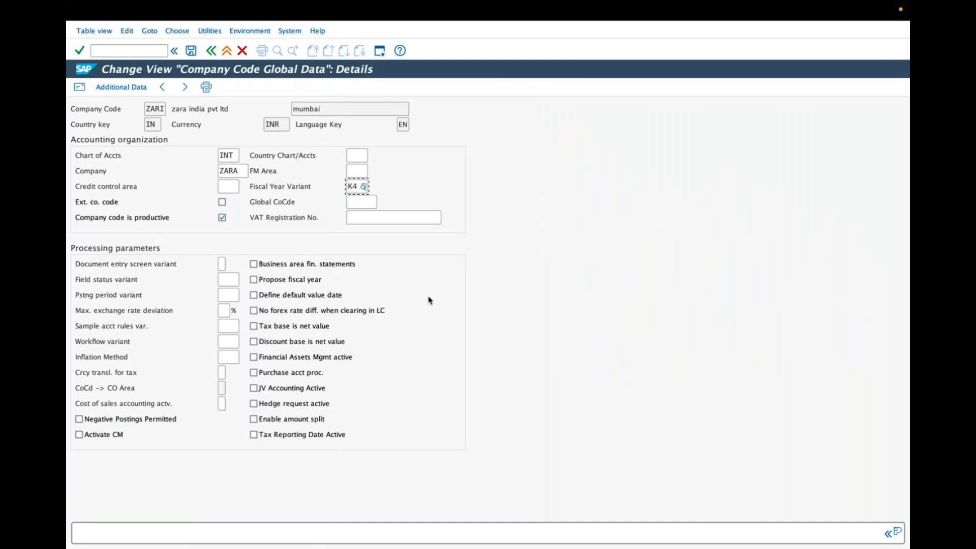
# Enable Propose fiscal year and set the field status variant to 1000
pyautogui.click(253, 280)
pyautogui.click(222, 279)
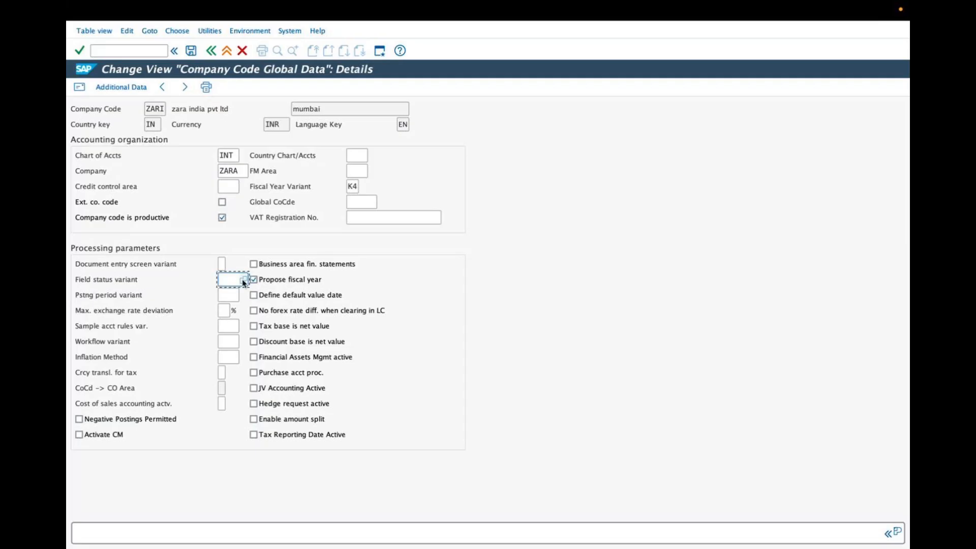
pyautogui.click(243, 279)
pyautogui.click(239, 257)
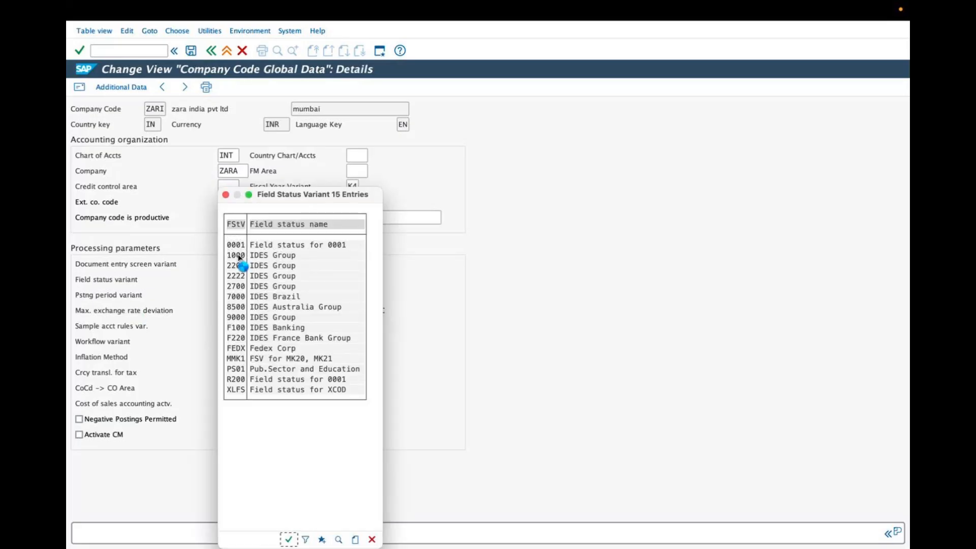
pyautogui.click(289, 539)
# Set the posting period variant to 1000 and the maximum exchange rate deviation to 10%
pyautogui.click(227, 296)
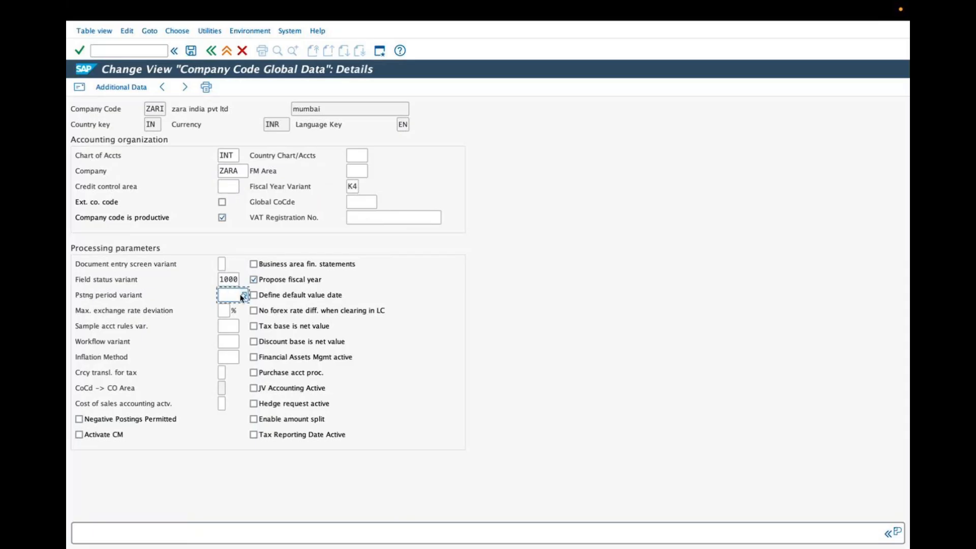
pyautogui.click(244, 295)
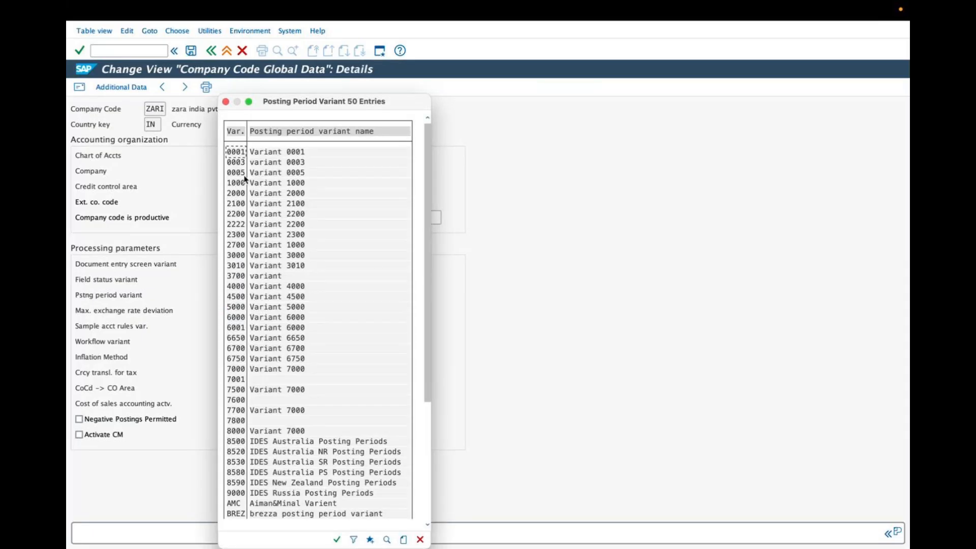
pyautogui.doubleClick(238, 183)
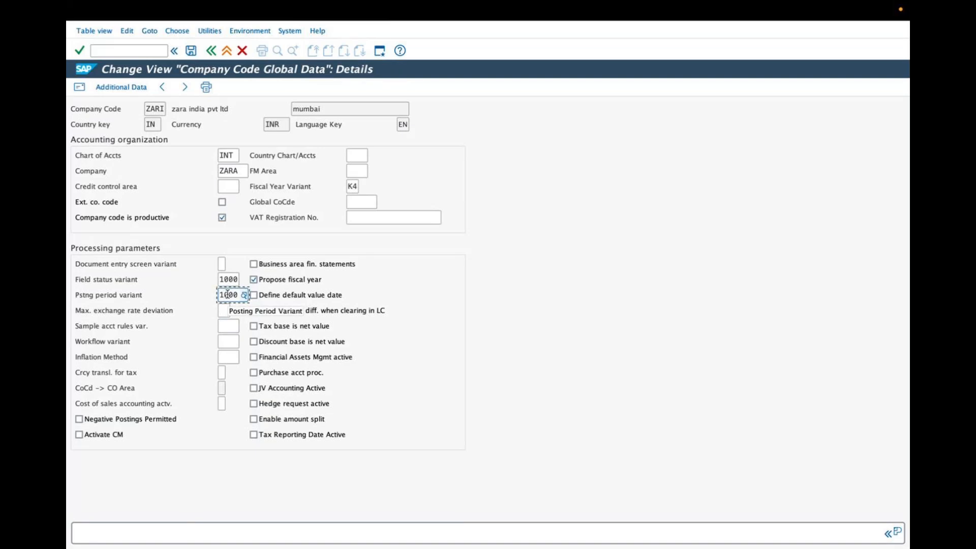
pyautogui.click(226, 310)
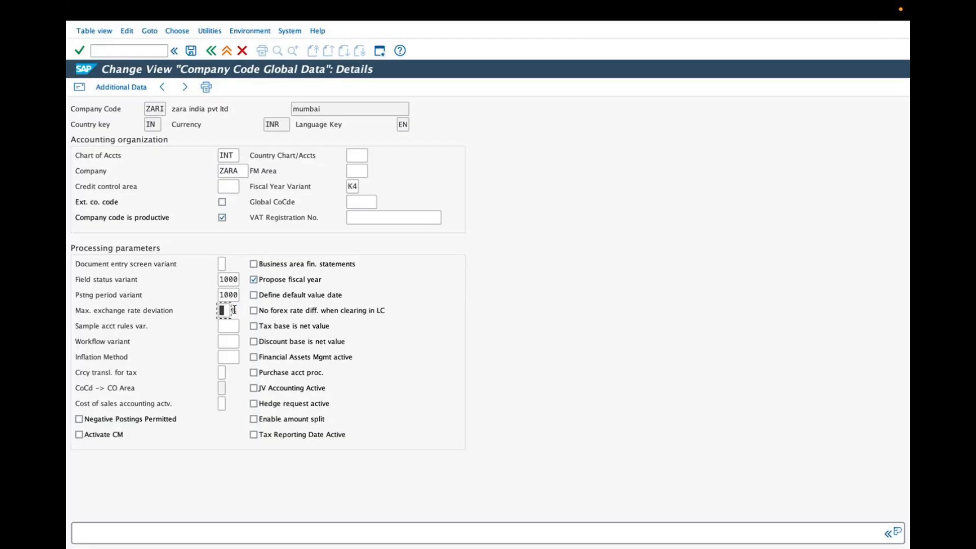
pyautogui.write('10')
# Enable Negative Postings Permitted and Activate CM
pyautogui.click(78, 419)
pyautogui.click(79, 435)
pyautogui.moveTo(227, 153)
pyautogui.mouseDown()
pyautogui.moveTo(254, 141)
pyautogui.moveTo(272, 156)
pyautogui.mouseUp()
pyautogui.moveTo(228, 213); pyautogui.dragTo(254, 196)
pyautogui.moveTo(357, 188); pyautogui.dragTo(387, 170)
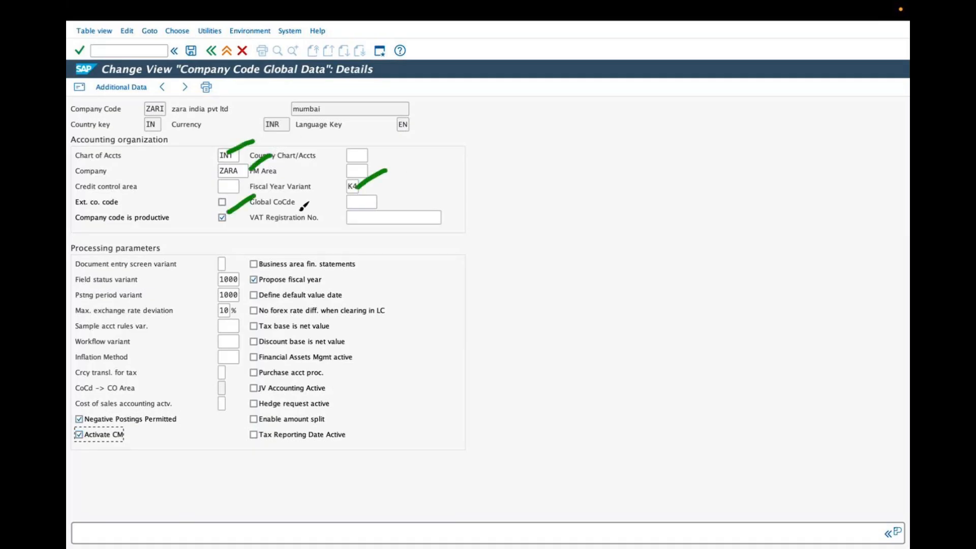
pyautogui.moveTo(253, 281)
pyautogui.mouseDown()
pyautogui.moveTo(268, 269)
pyautogui.moveTo(246, 265)
pyautogui.mouseUp()
pyautogui.moveTo(226, 293); pyautogui.dragTo(235, 286)
pyautogui.moveTo(227, 308); pyautogui.dragTo(237, 302)
pyautogui.moveTo(111, 431)
pyautogui.mouseDown()
pyautogui.moveTo(128, 413)
pyautogui.moveTo(132, 425)
pyautogui.mouseUp()
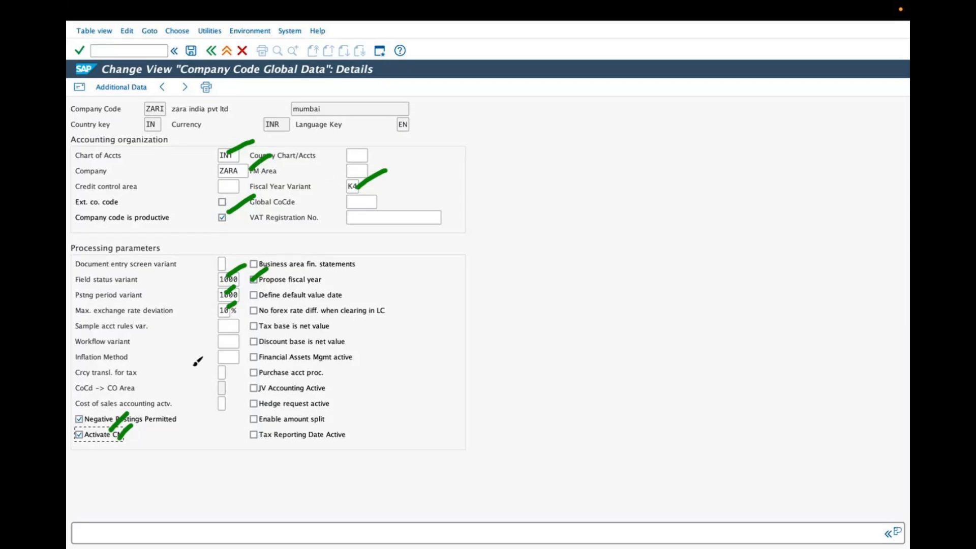
pyautogui.moveTo(229, 315); pyautogui.dragTo(223, 308)
pyautogui.click(509, 98)
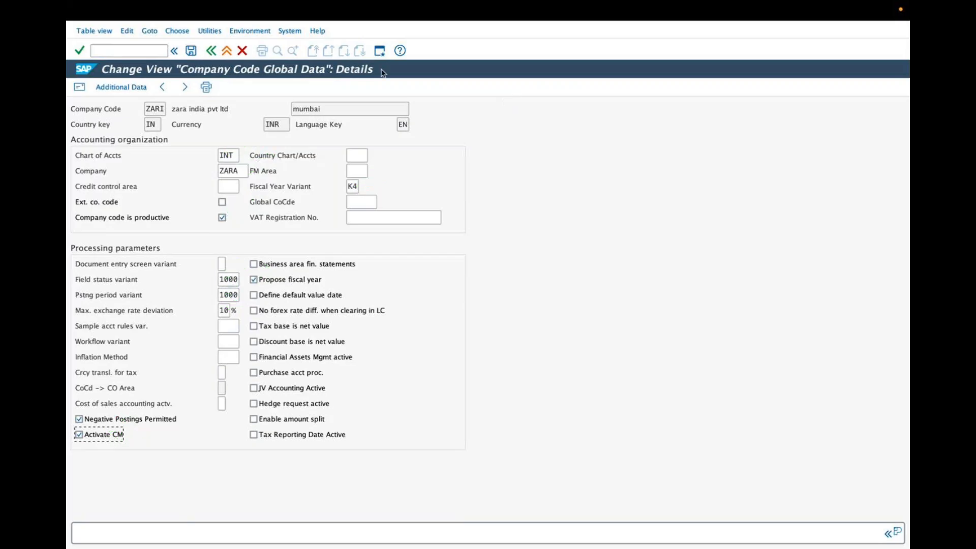
# Save the global parameters, assigning them to the proposed customizing request
pyautogui.click(192, 51)
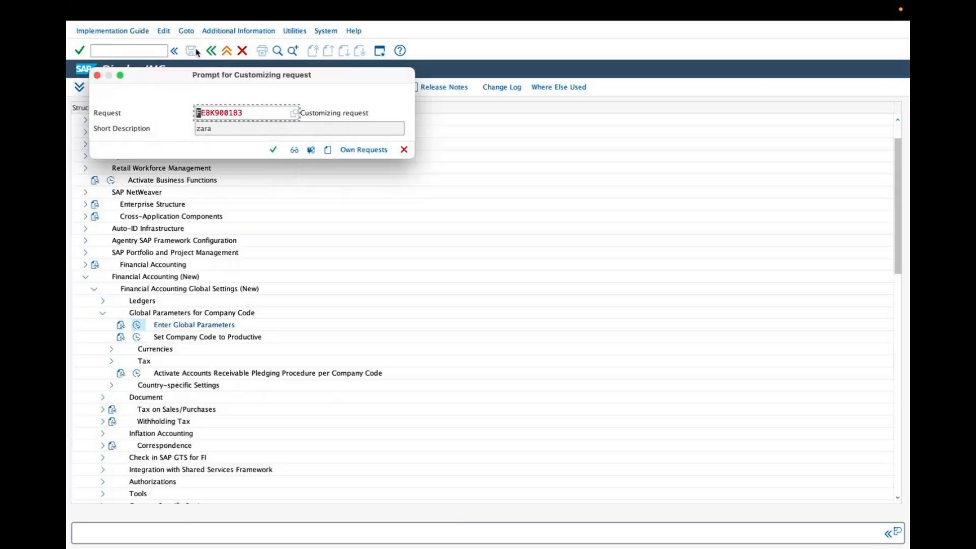
pyautogui.click(273, 149)
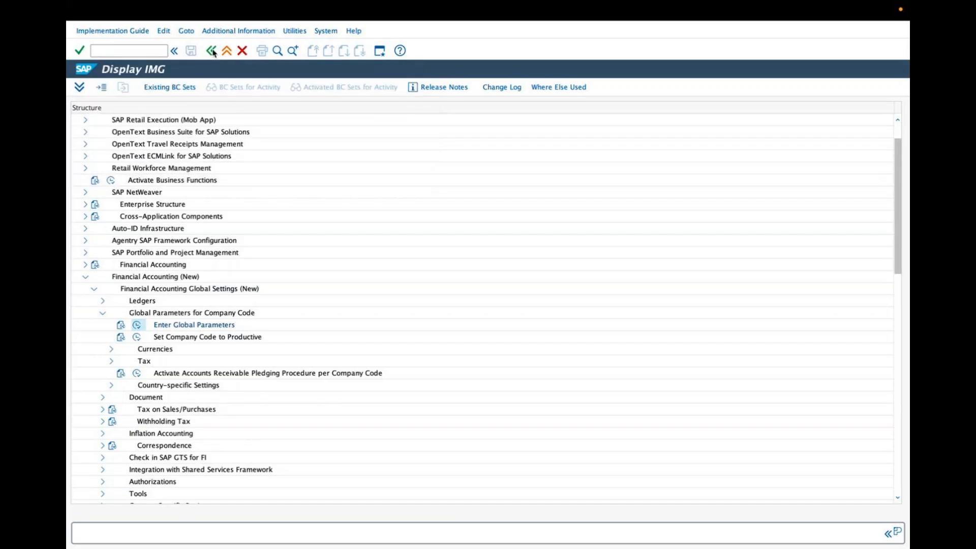
# Open Enter Global Parameters under Financial Accounting Global Settings, position the list on company code ZARI and review its details
pyautogui.click(212, 50)
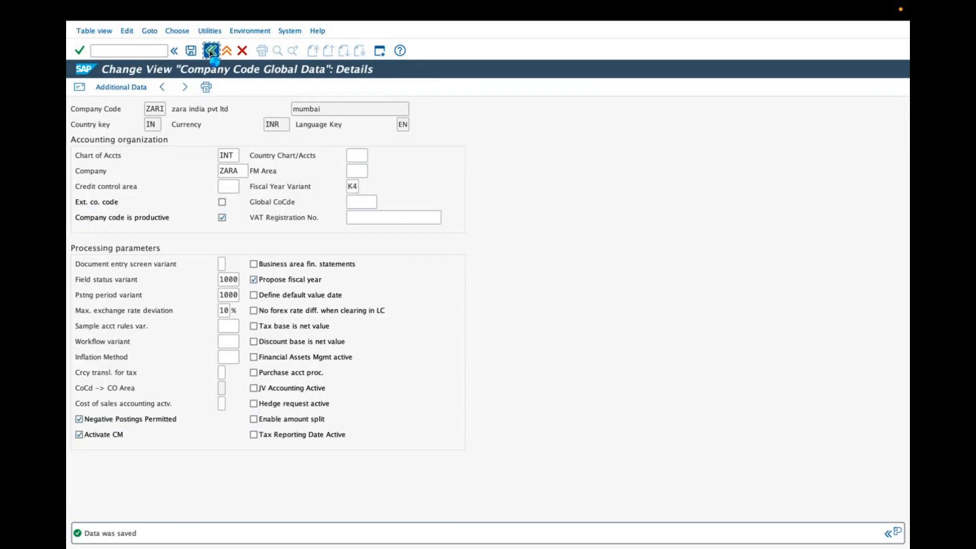
pyautogui.click(212, 50)
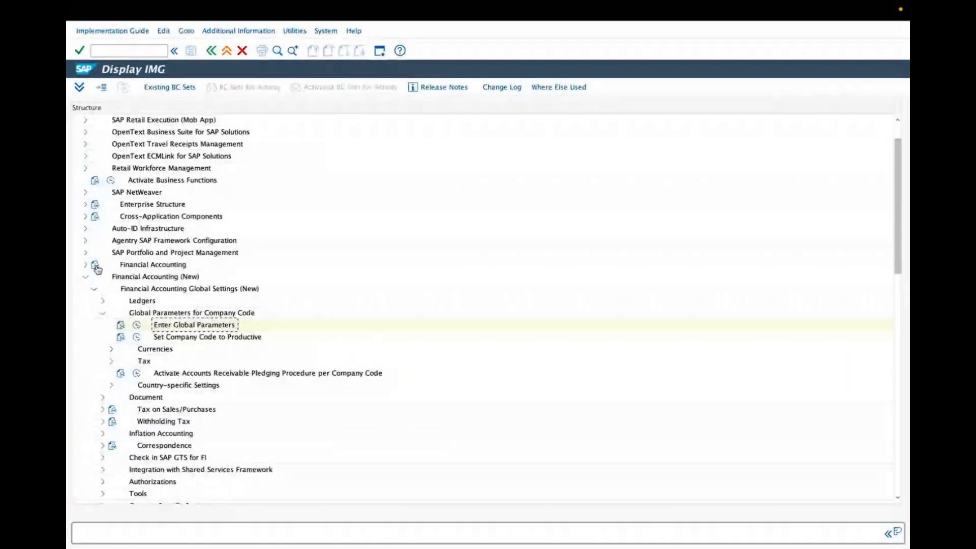
pyautogui.click(86, 277)
pyautogui.click(148, 265)
pyautogui.click(144, 278)
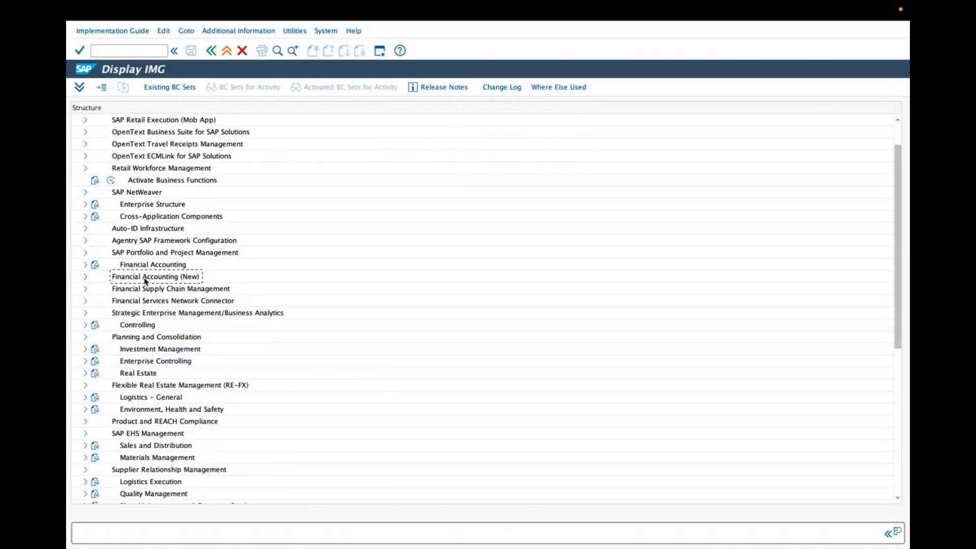
pyautogui.click(86, 265)
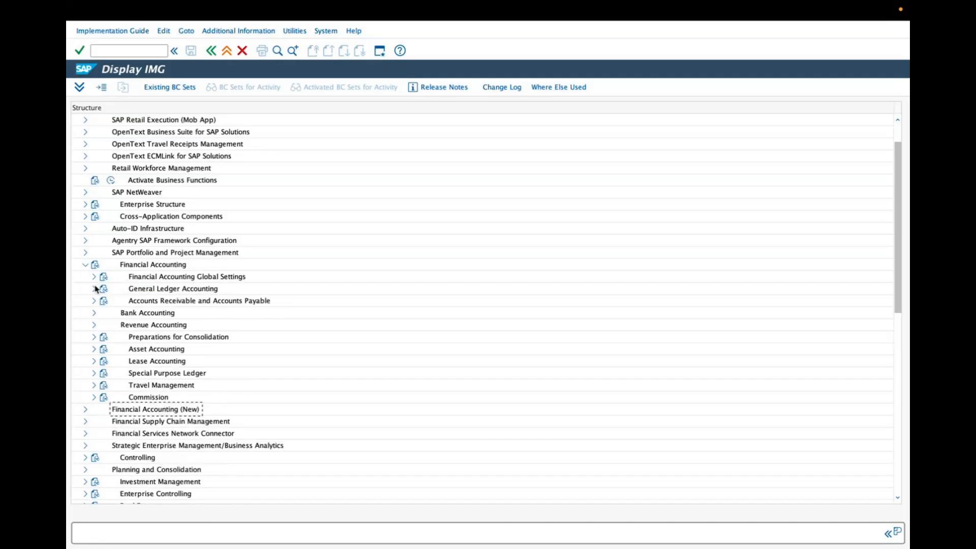
pyautogui.click(94, 276)
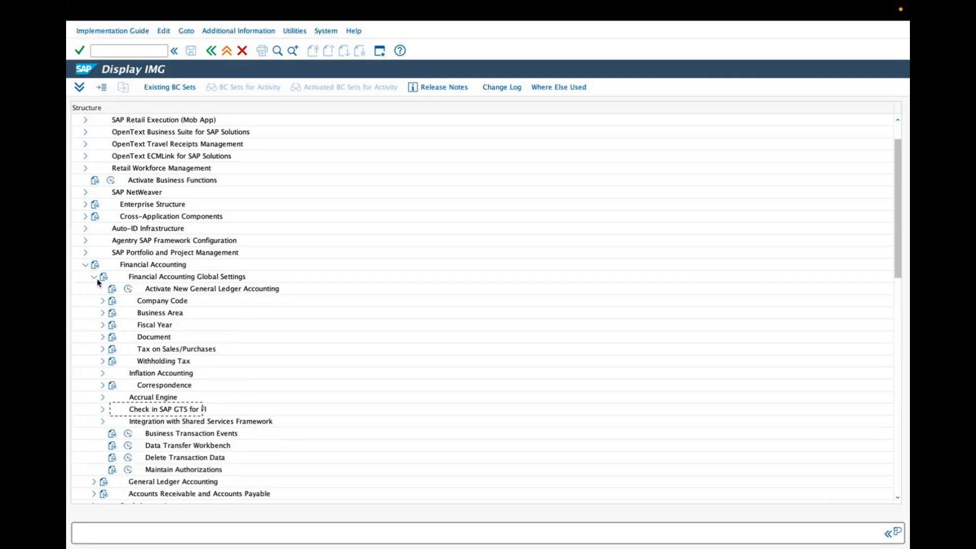
pyautogui.click(102, 301)
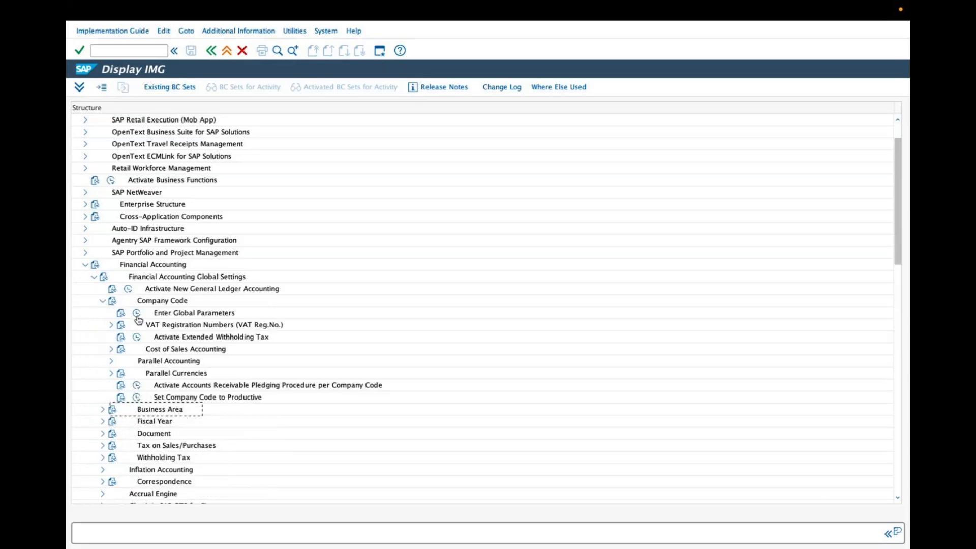
pyautogui.click(136, 313)
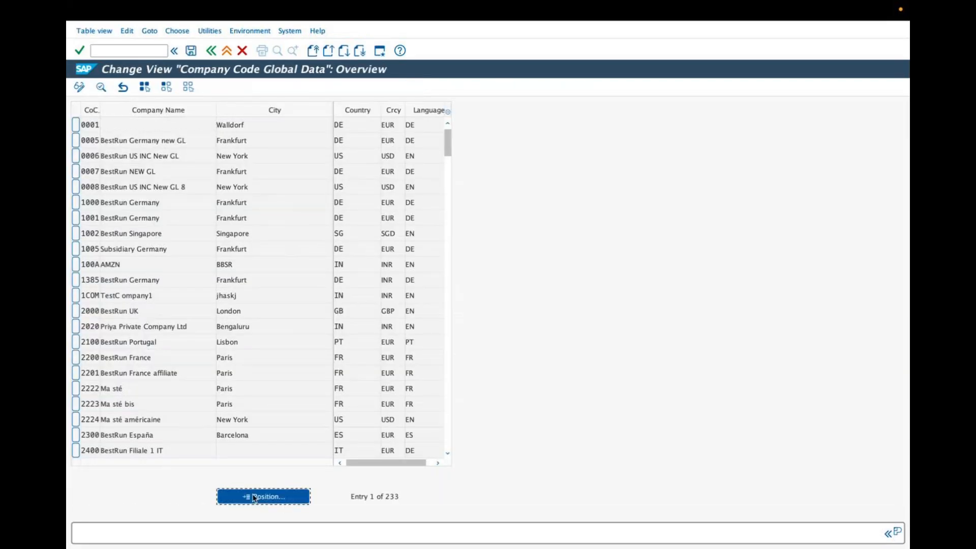
pyautogui.click(261, 497)
pyautogui.write('zar')
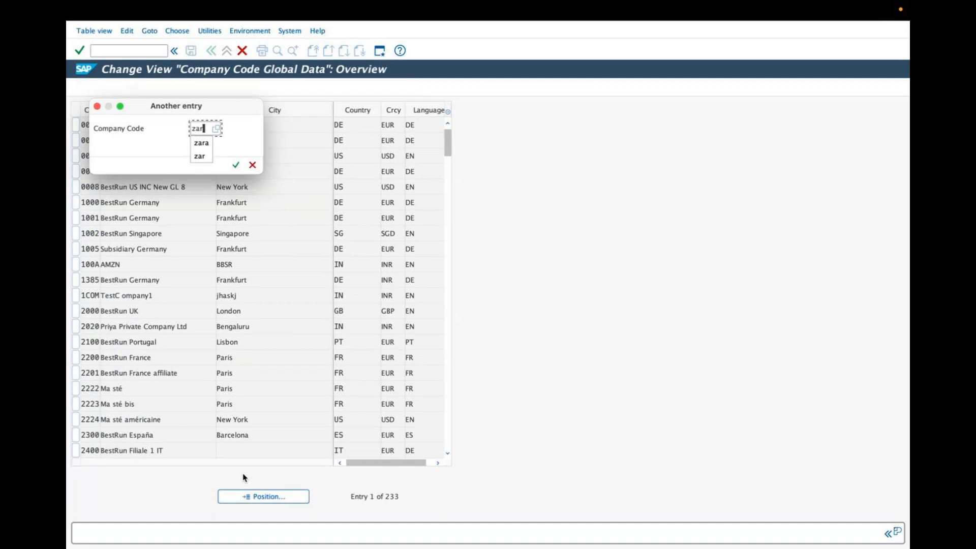
pyautogui.press('Return')
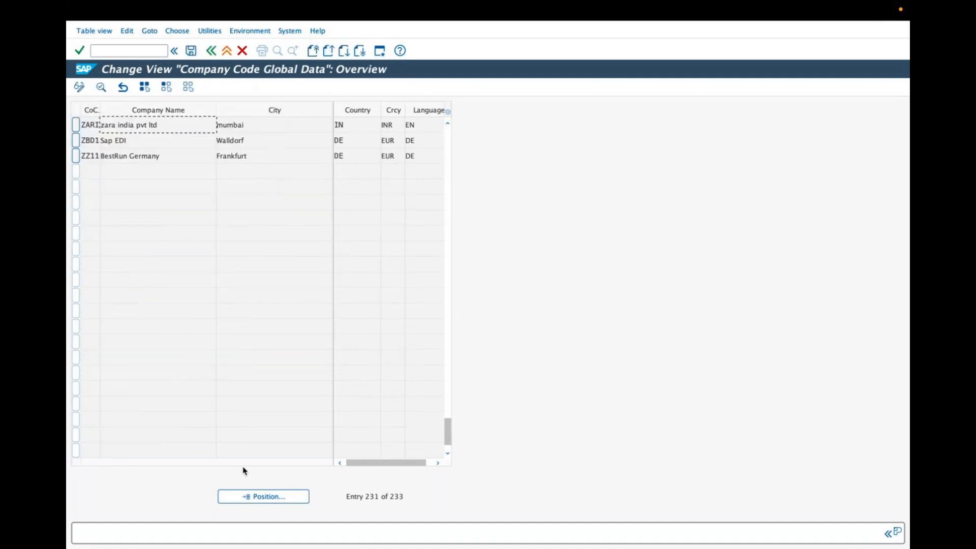
pyautogui.doubleClick(148, 130)
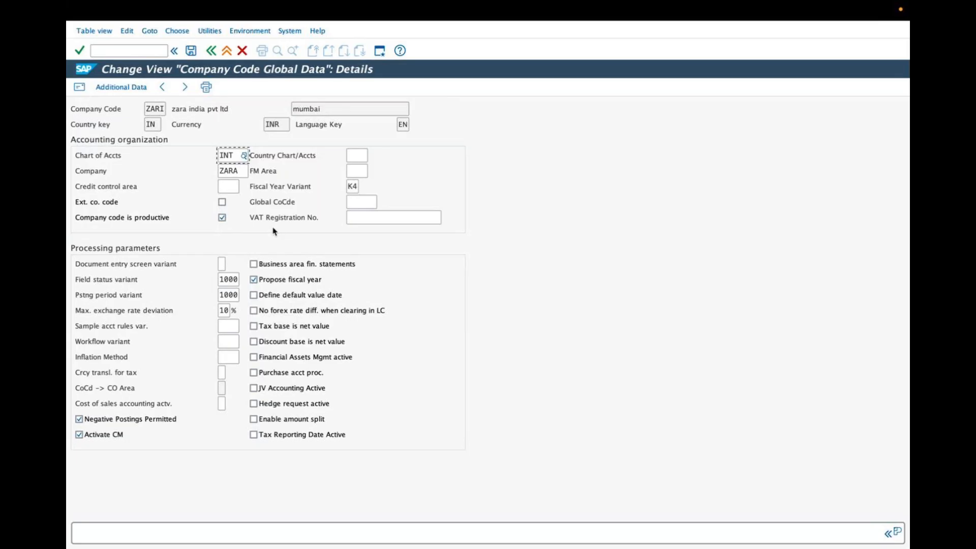
pyautogui.click(210, 51)
pyautogui.click(210, 51)
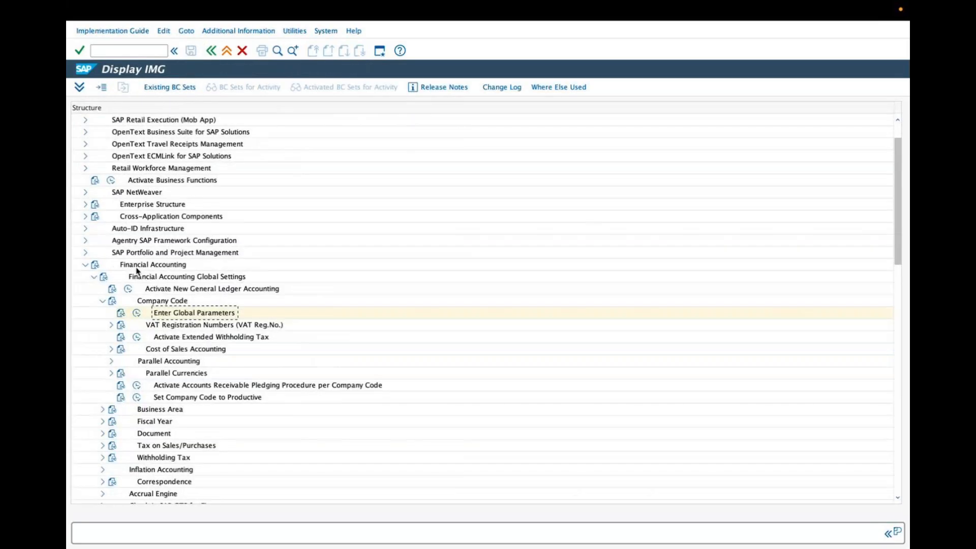
# Switch to PowerPoint to review the Accounting settings slide on posting periods, then return to SAP GUI
pyautogui.click(85, 263)
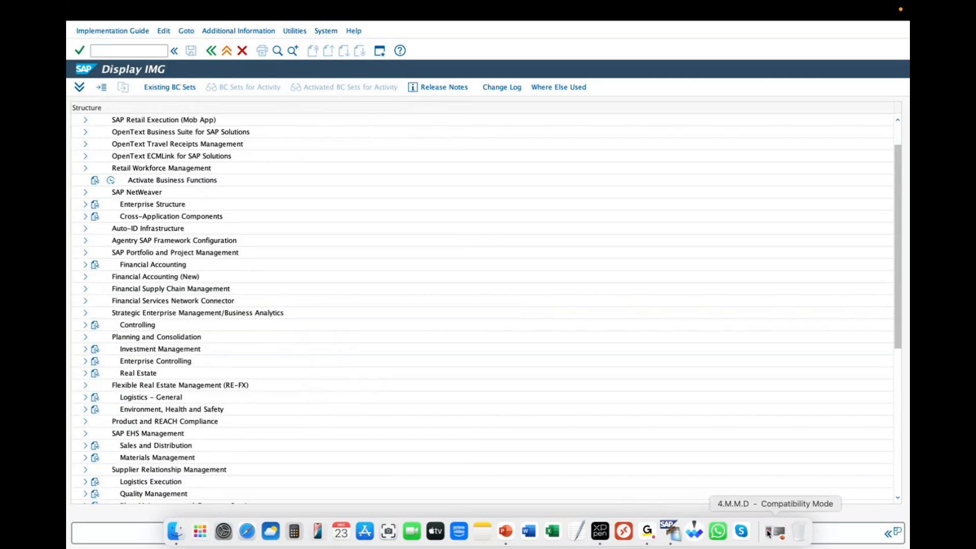
pyautogui.click(771, 535)
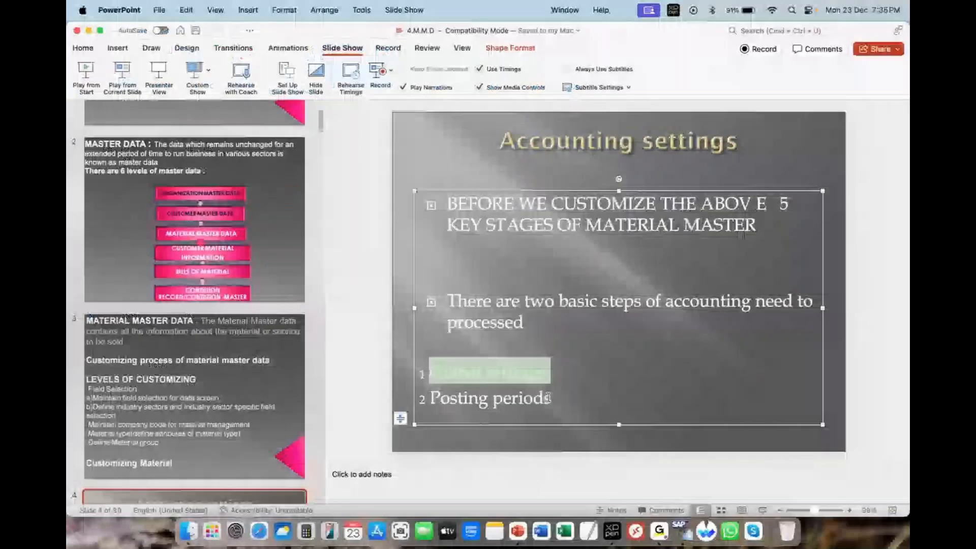
pyautogui.moveTo(561, 398); pyautogui.dragTo(418, 398)
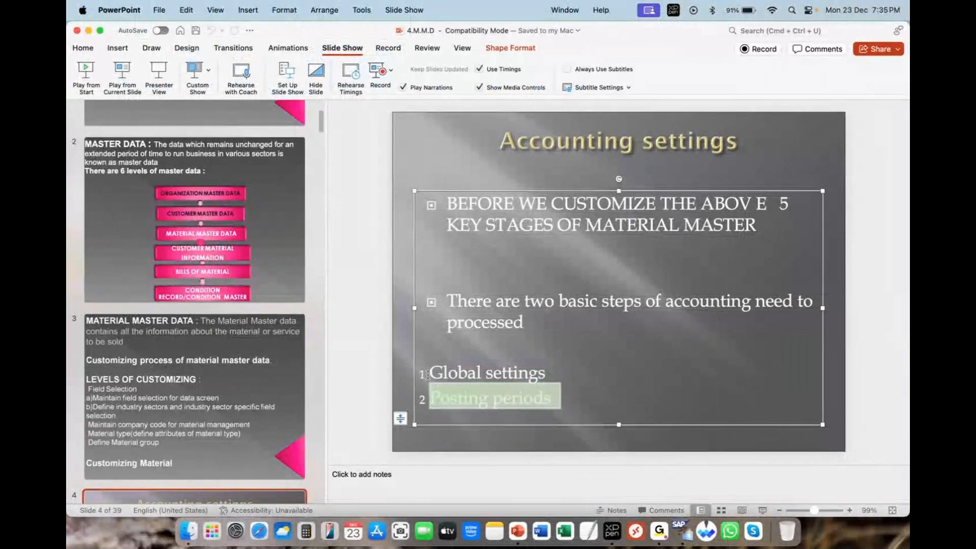
pyautogui.click(88, 30)
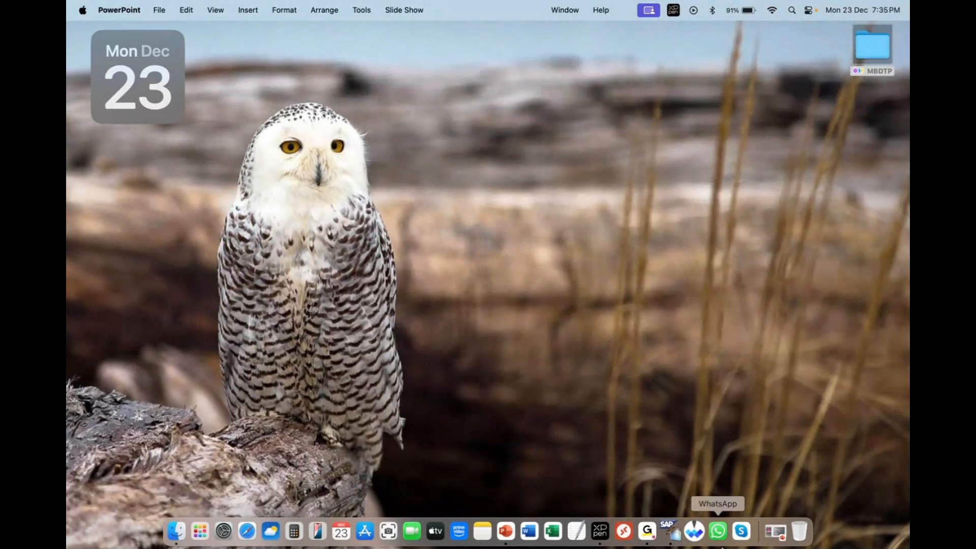
pyautogui.rightClick(674, 537)
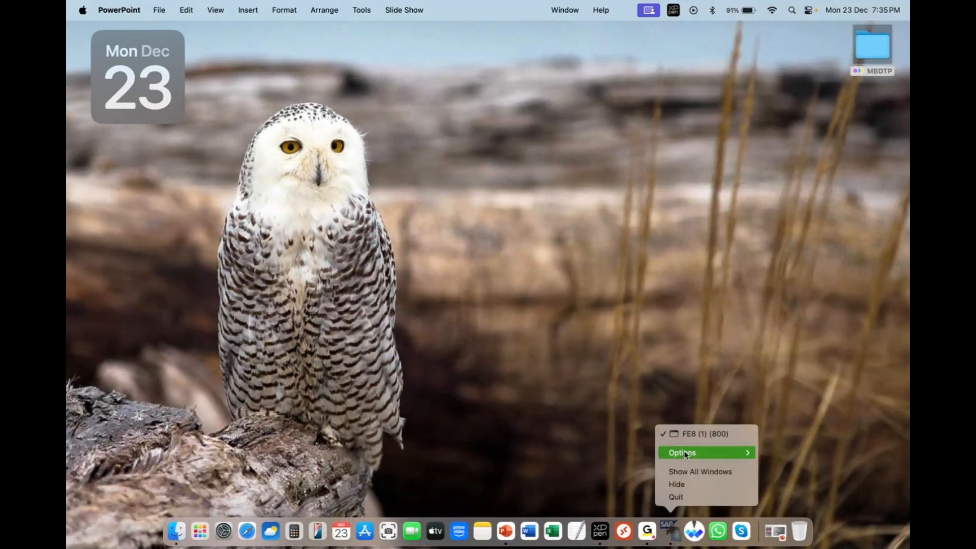
pyautogui.click(686, 437)
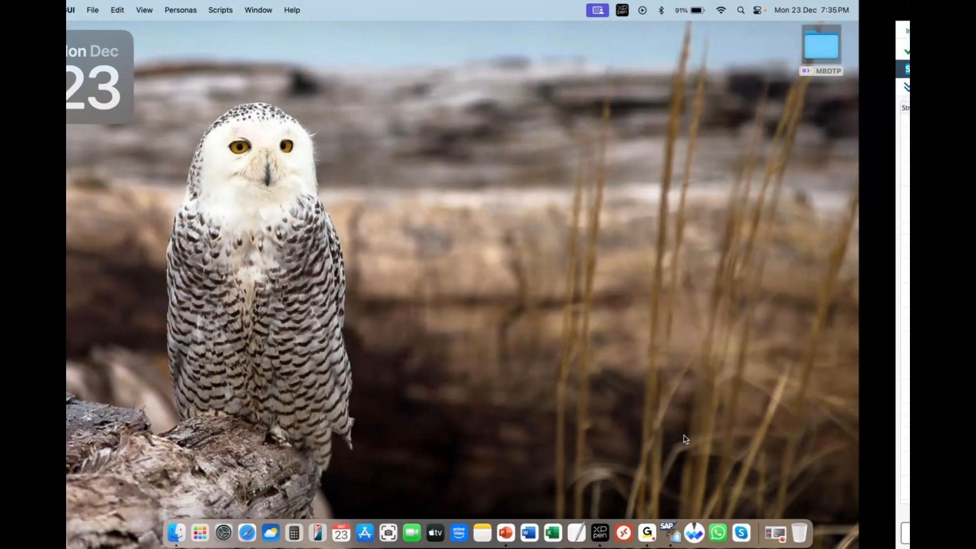
pyautogui.scroll(-1, 129, 429)
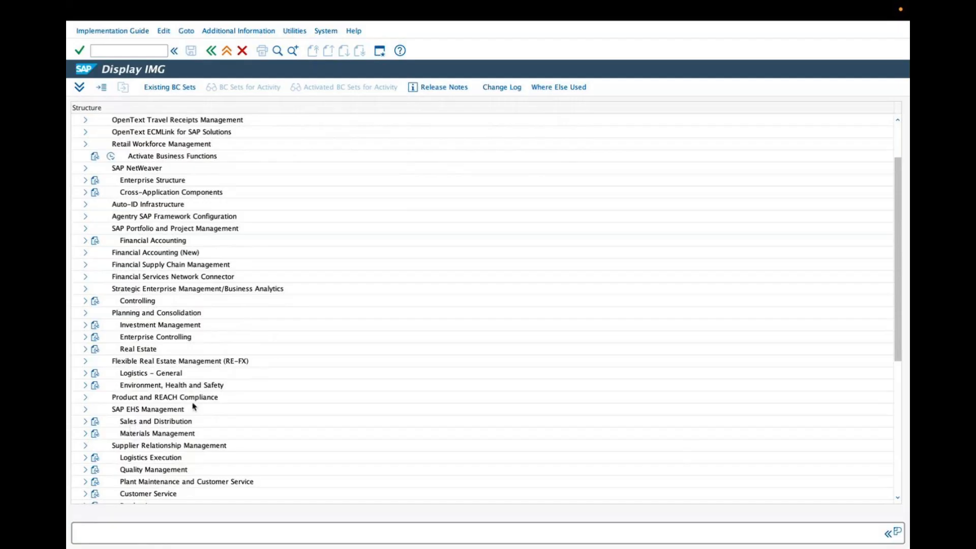
# Browse the Financial Accounting Global Settings tree, including Document and Posting Periods, for the posting period activities
pyautogui.click(179, 241)
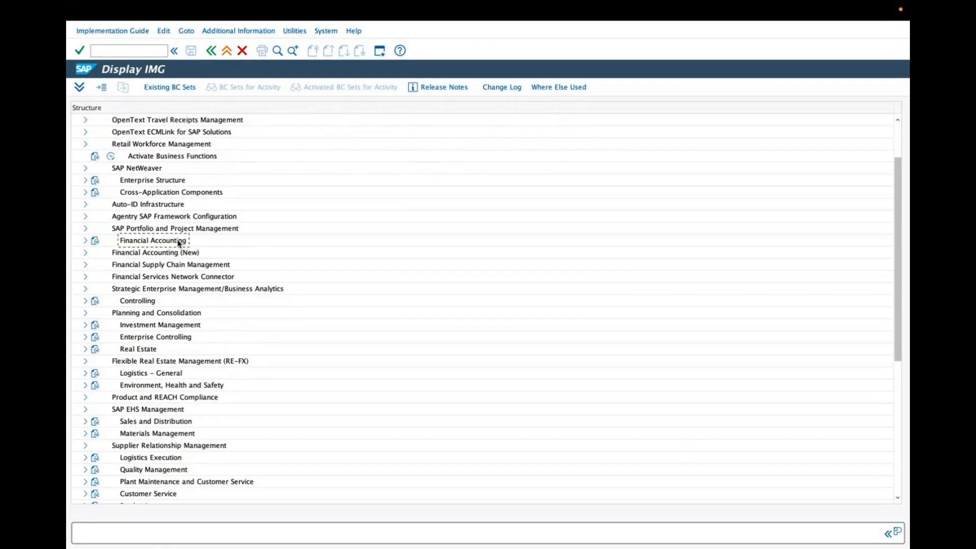
pyautogui.click(86, 242)
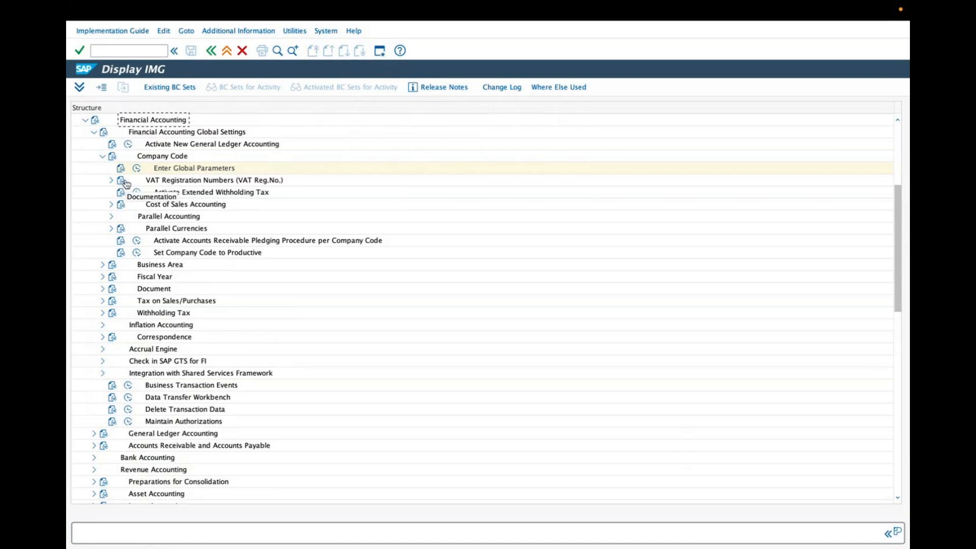
pyautogui.click(102, 156)
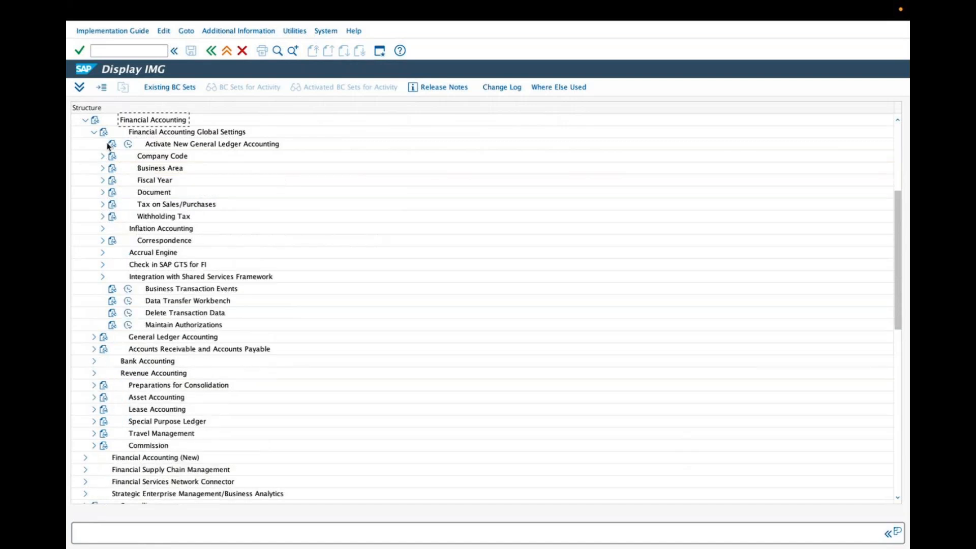
pyautogui.click(94, 133)
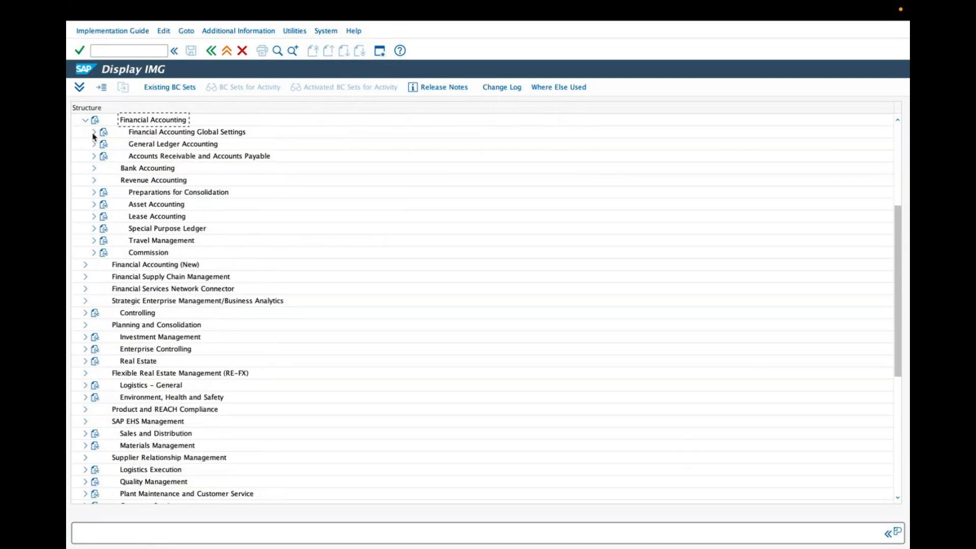
pyautogui.click(146, 134)
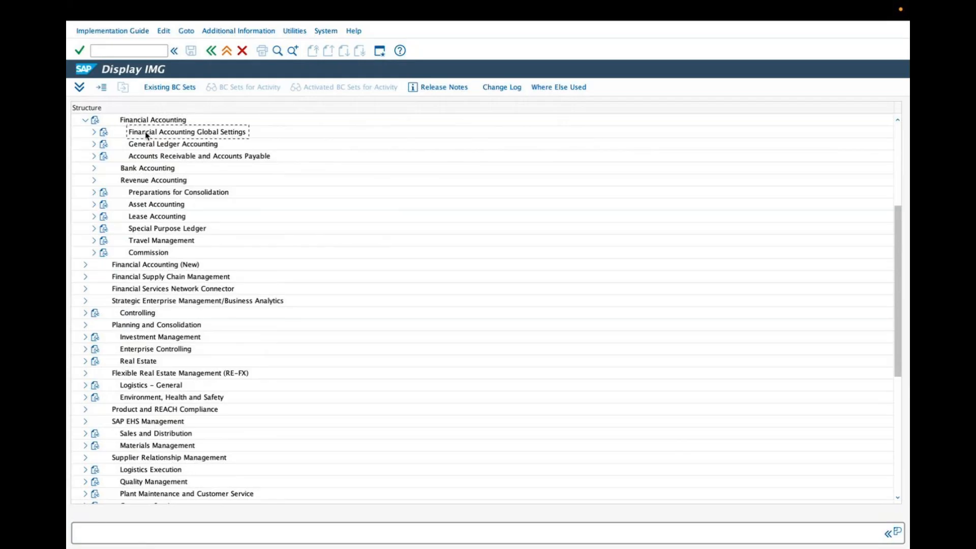
pyautogui.click(93, 134)
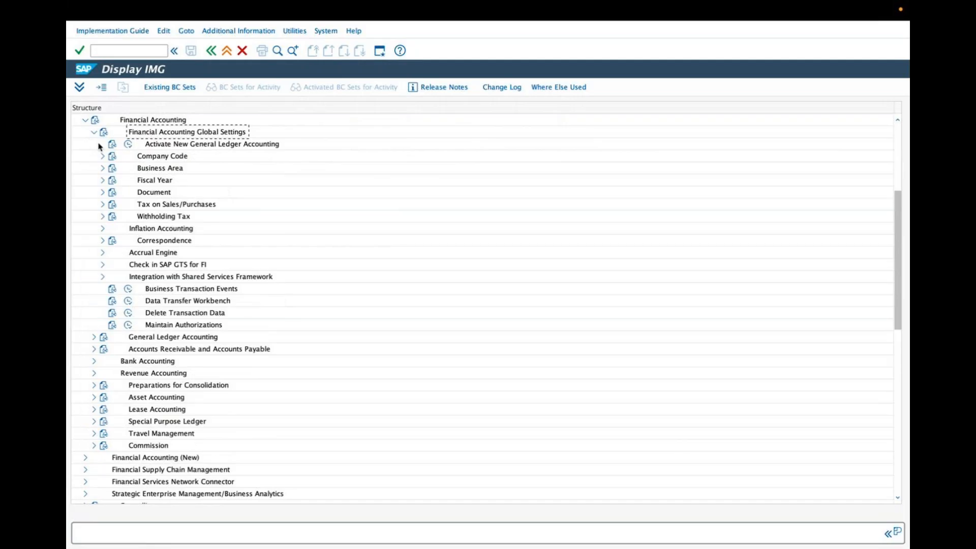
pyautogui.click(102, 192)
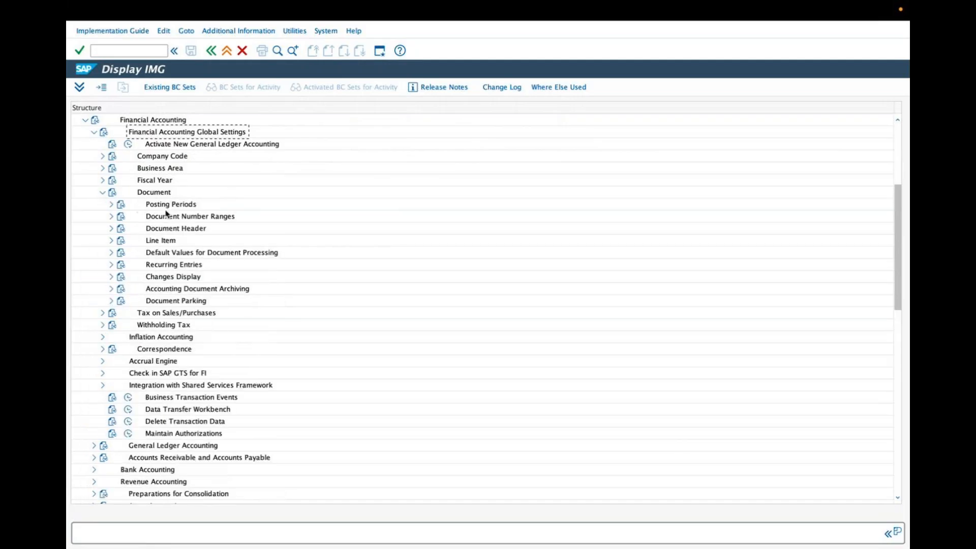
pyautogui.click(111, 204)
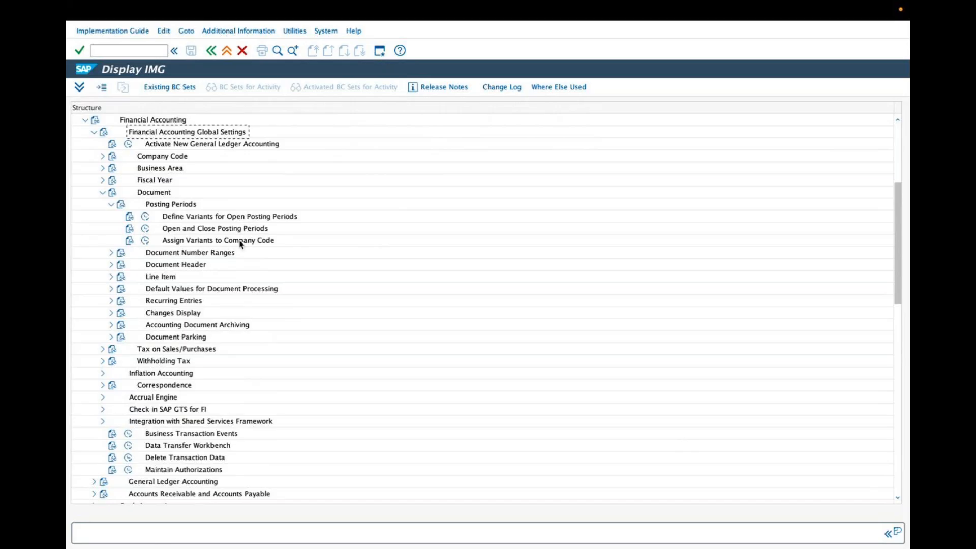
pyautogui.click(112, 205)
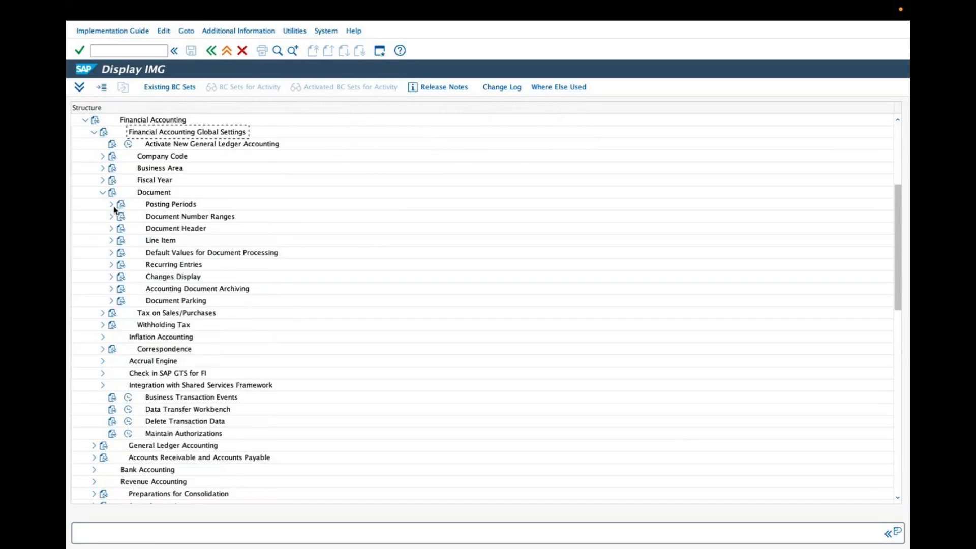
pyautogui.click(102, 192)
pyautogui.click(94, 133)
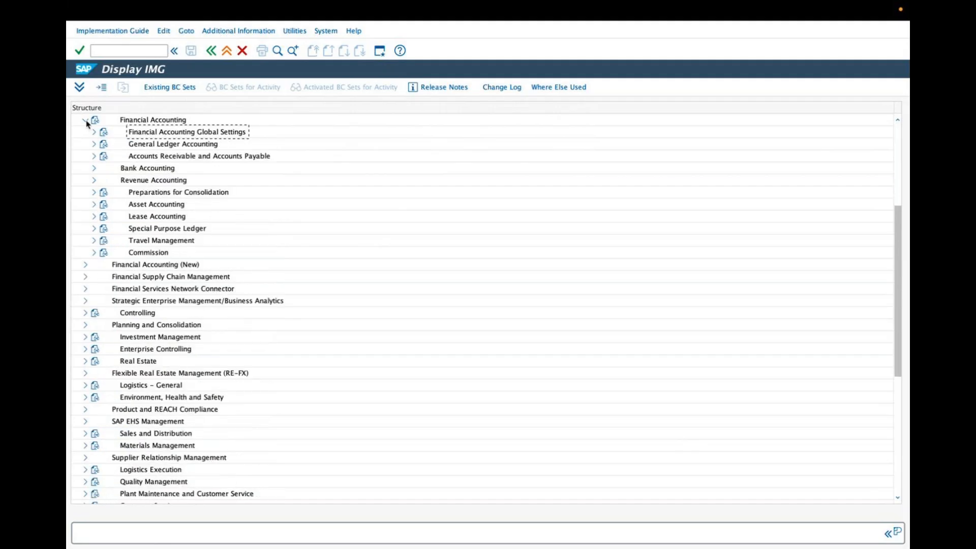
pyautogui.click(86, 121)
pyautogui.click(85, 133)
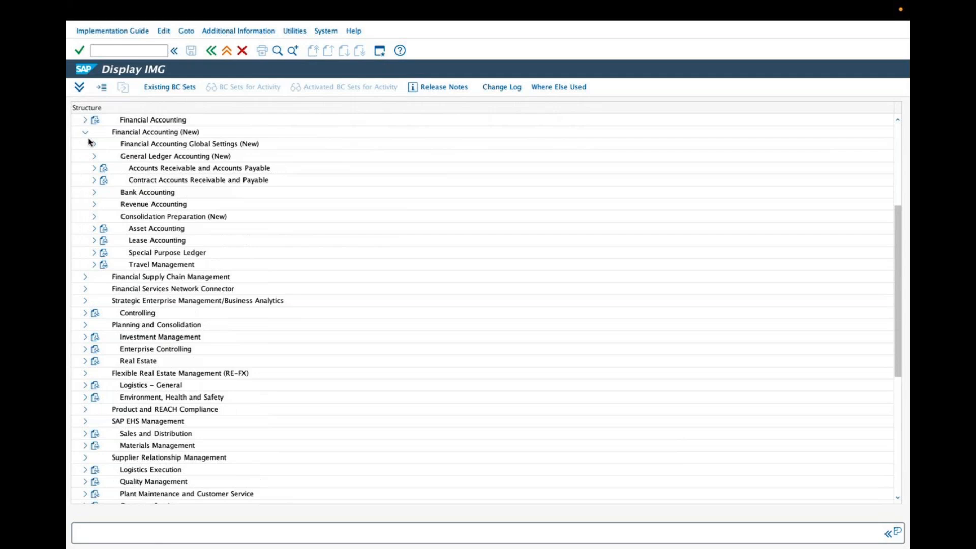
# Expand the Ledgers, Fiscal Year and Posting Periods, and Posting Periods nodes to review the posting period activities
pyautogui.click(94, 145)
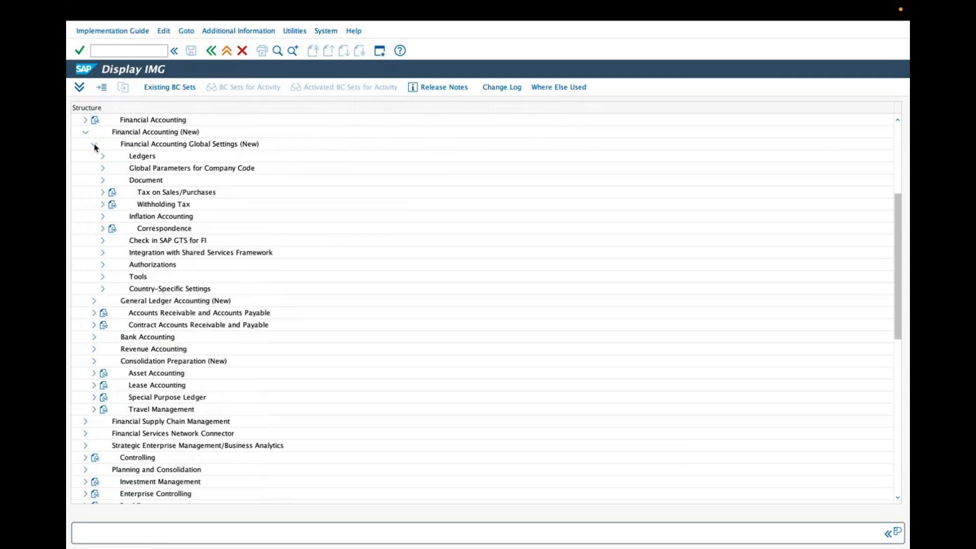
pyautogui.click(103, 156)
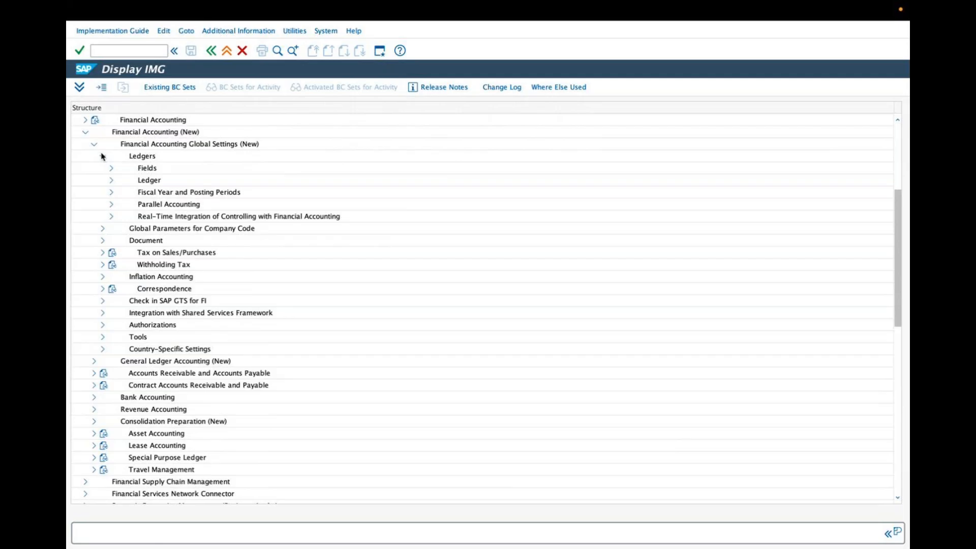
pyautogui.click(112, 193)
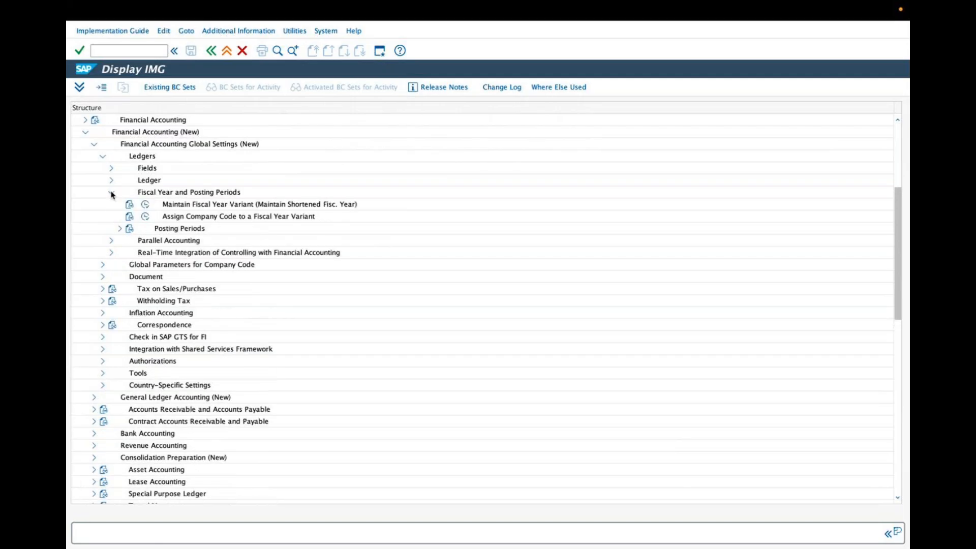
pyautogui.click(119, 229)
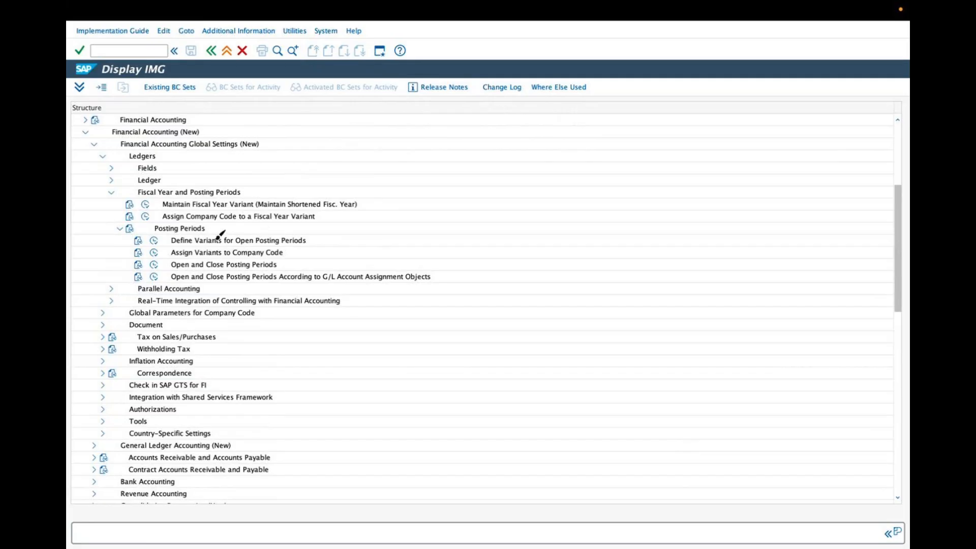
pyautogui.moveTo(304, 238); pyautogui.dragTo(326, 227)
pyautogui.moveTo(275, 259); pyautogui.dragTo(298, 247)
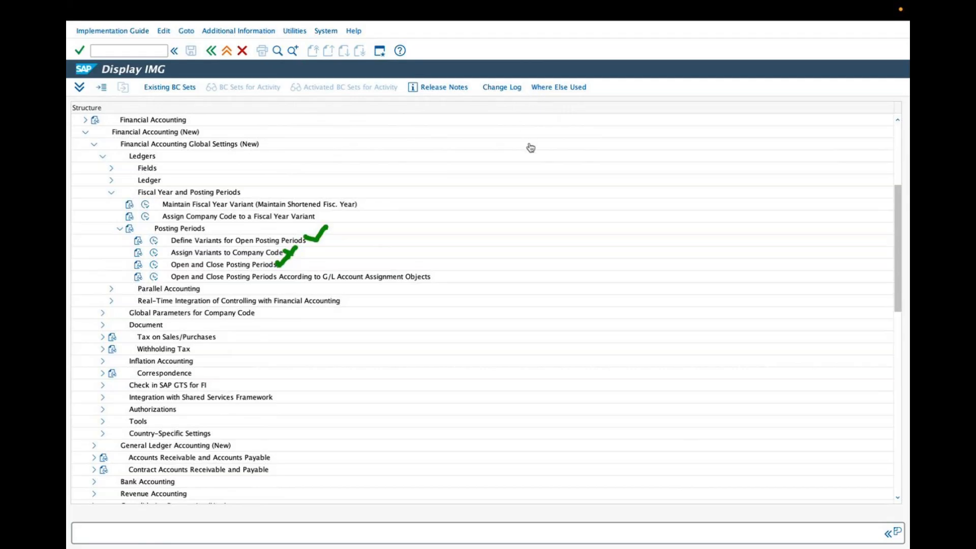
pyautogui.moveTo(159, 278); pyautogui.dragTo(427, 280)
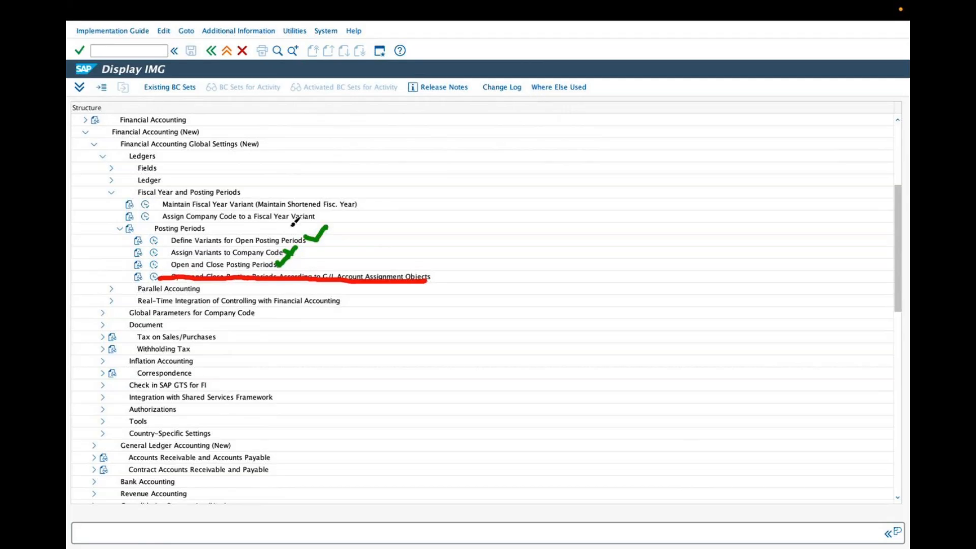
pyautogui.click(522, 104)
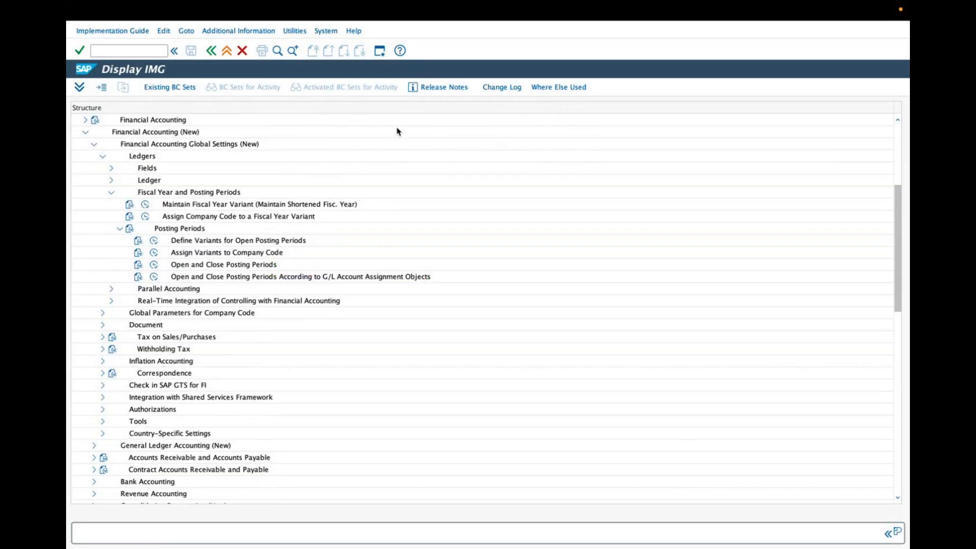
# In Define Variants for Open Posting Periods, create variant ZARV named zara variant, save it and return to the IMG
pyautogui.click(190, 243)
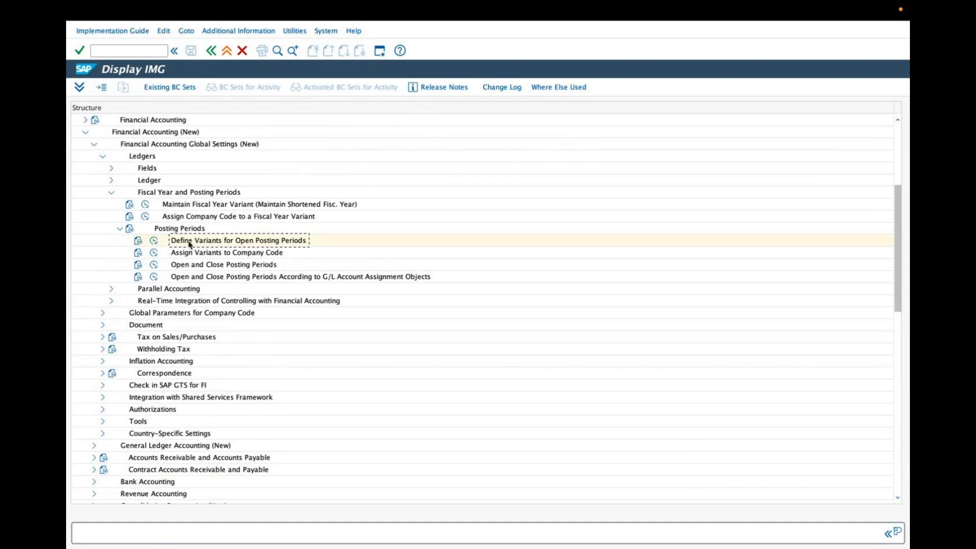
pyautogui.click(153, 241)
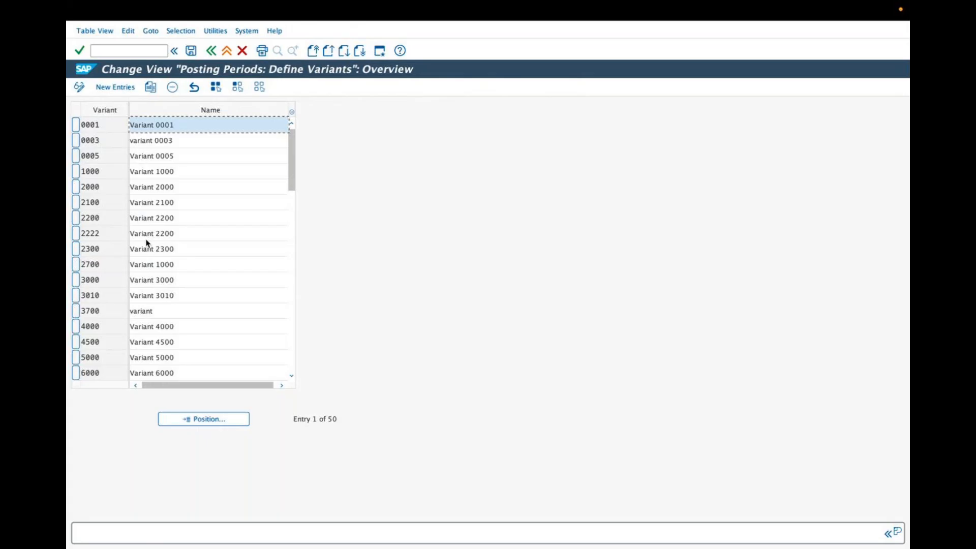
pyautogui.click(124, 89)
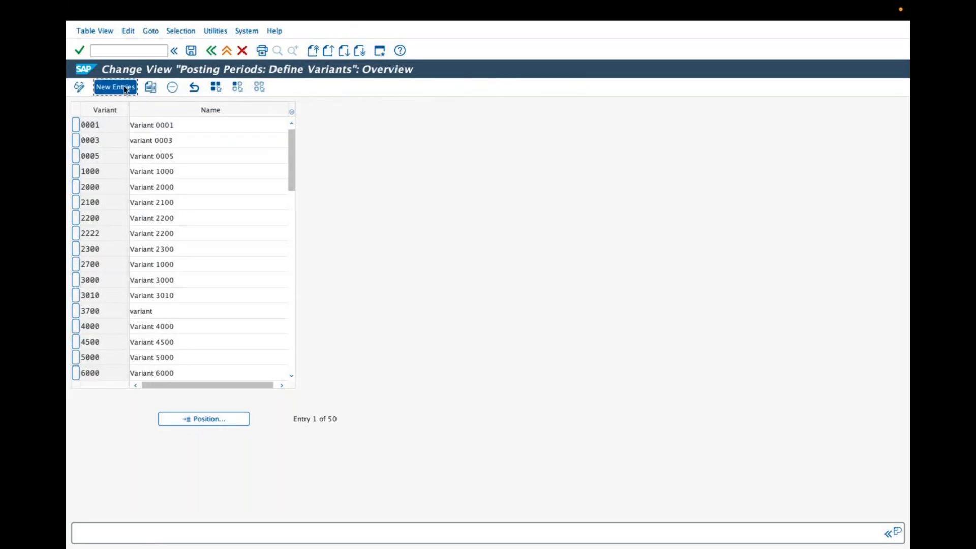
pyautogui.write('zarv')
pyautogui.press('Tab')
pyautogui.write('zara')
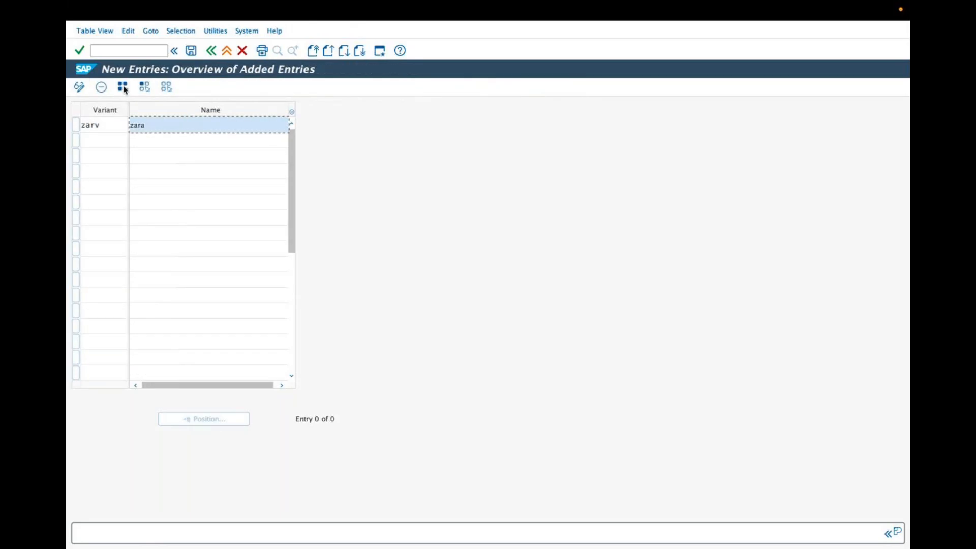
pyautogui.write(' variant')
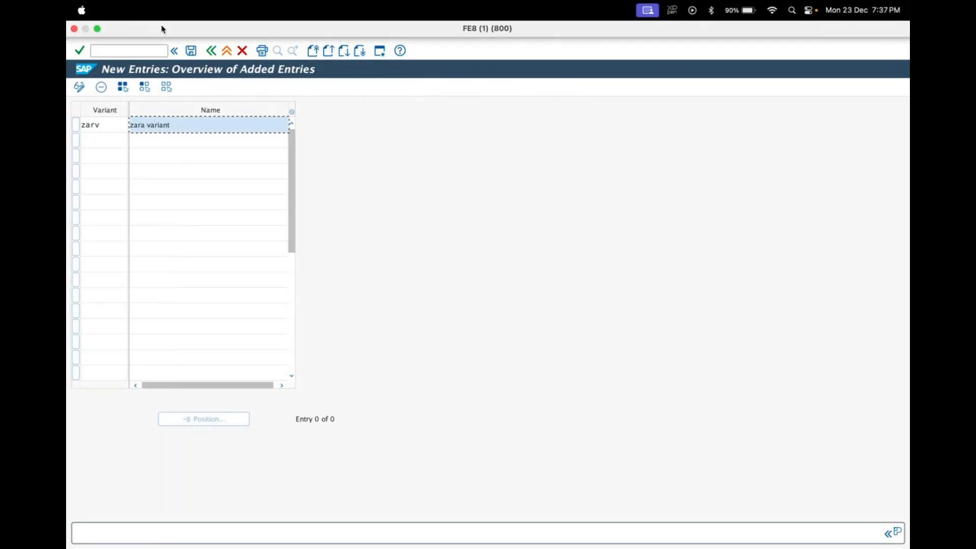
pyautogui.click(190, 51)
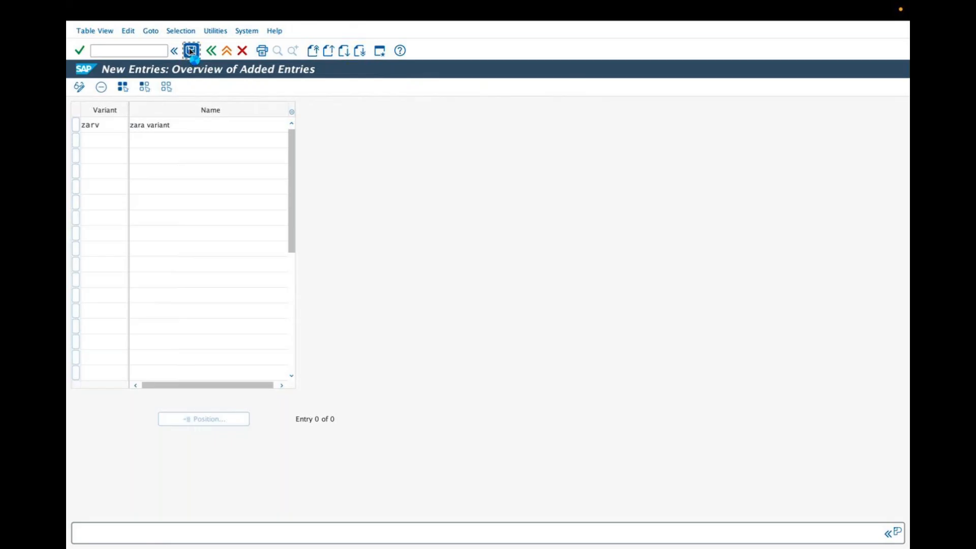
pyautogui.click(273, 165)
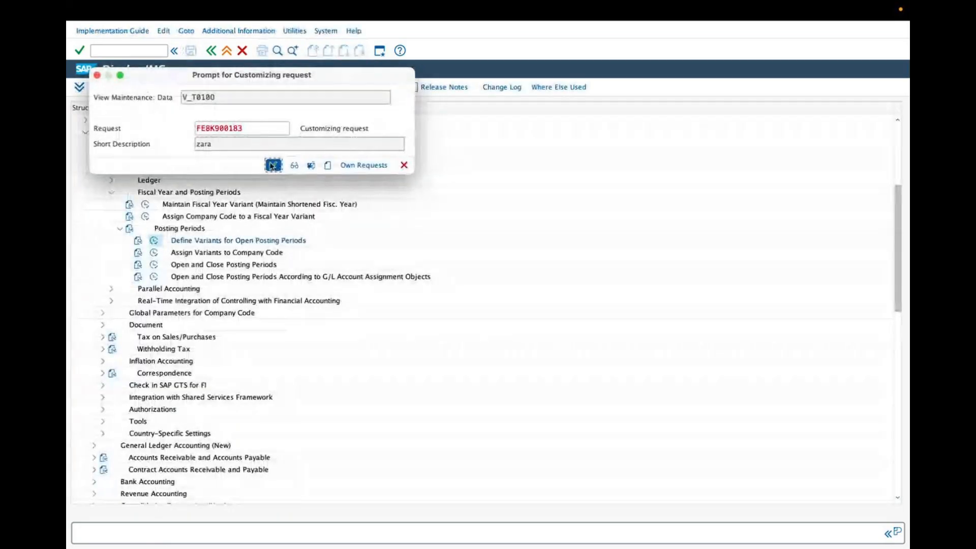
pyautogui.click(210, 51)
pyautogui.click(210, 51)
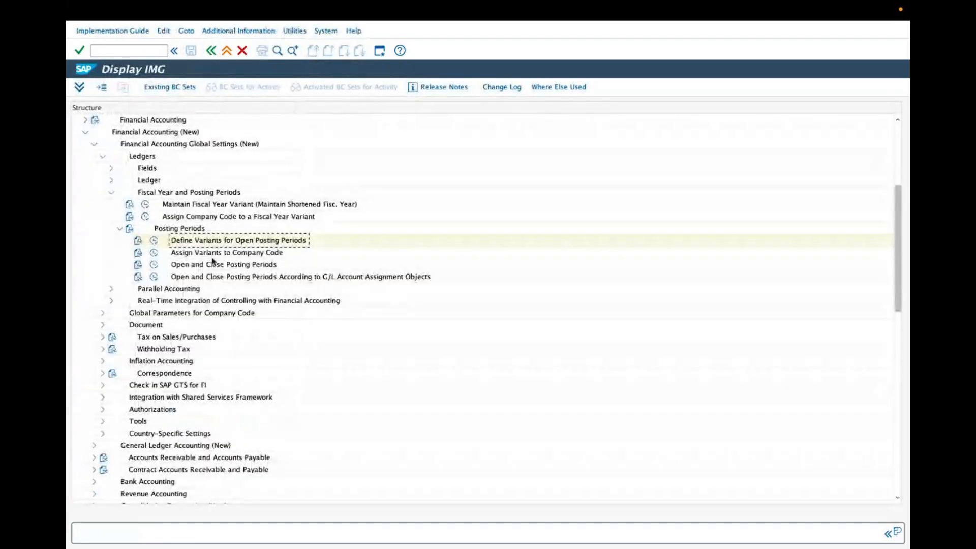
# Open Open and Close Posting Periods for all posting period variants and browse the existing time interval entries
pyautogui.click(213, 265)
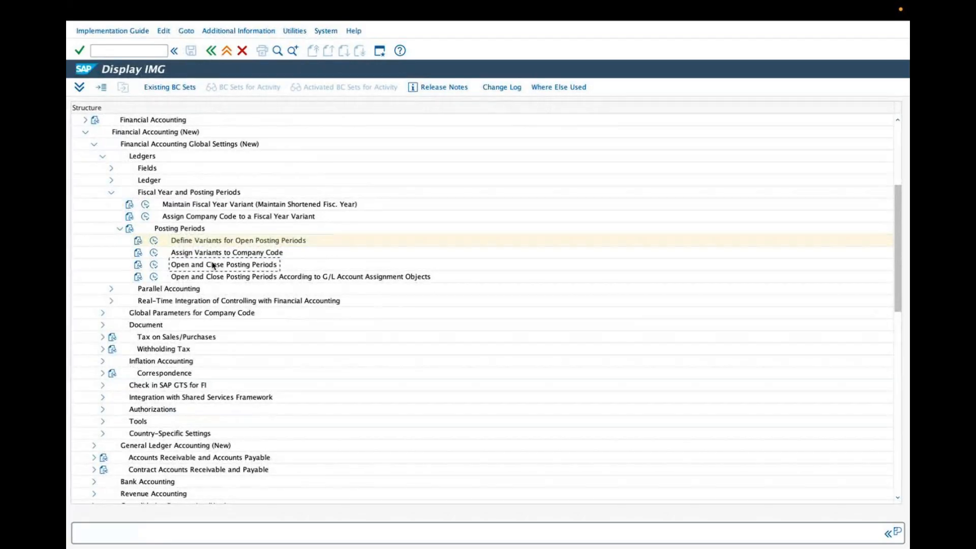
pyautogui.click(154, 270)
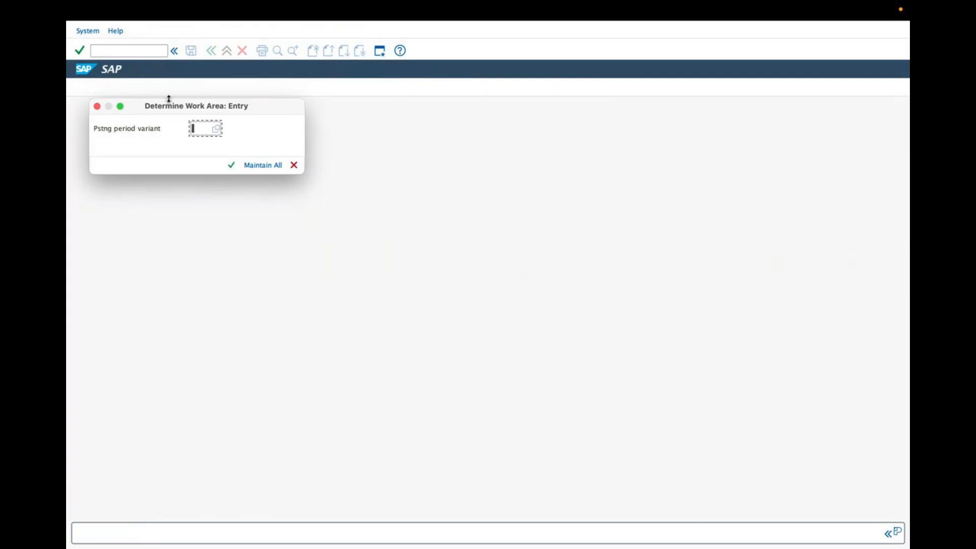
pyautogui.moveTo(164, 106); pyautogui.dragTo(300, 190)
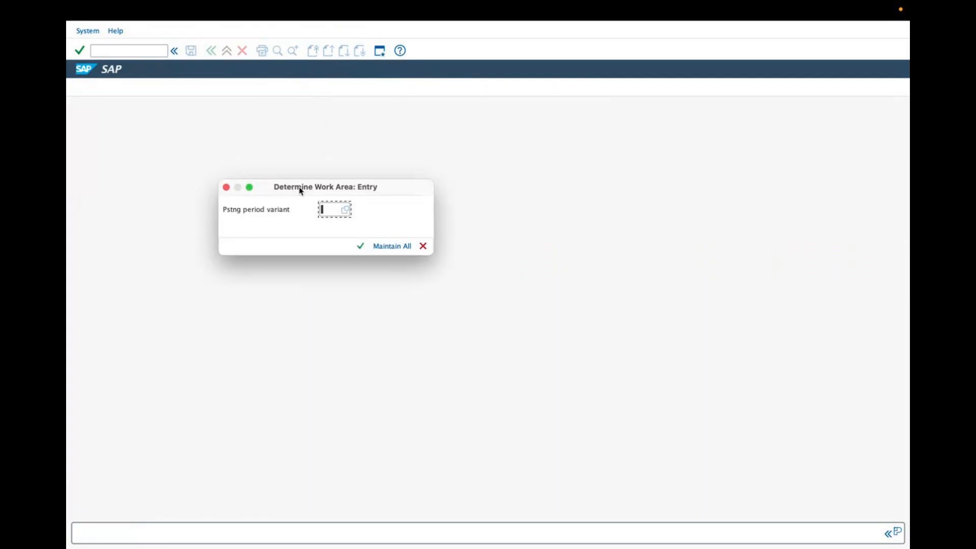
pyautogui.click(393, 246)
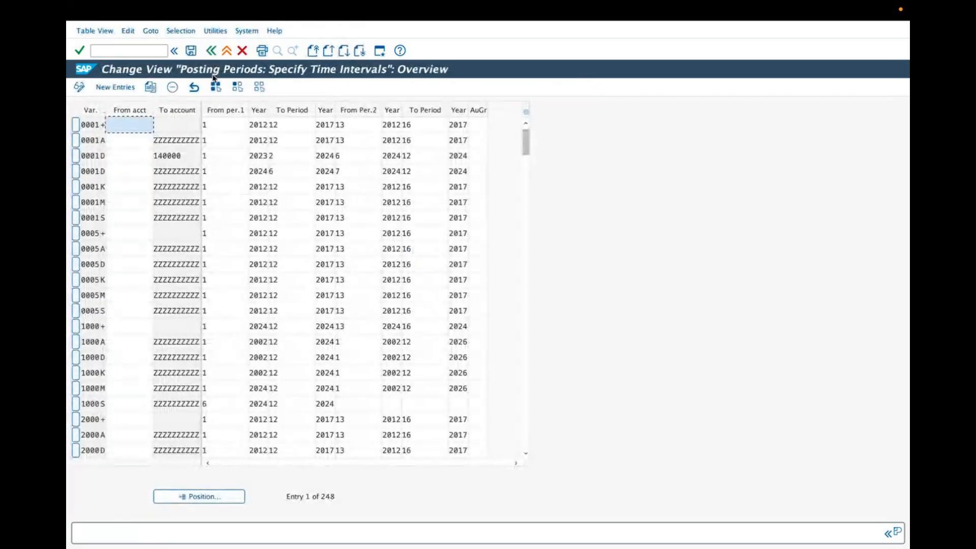
pyautogui.click(211, 50)
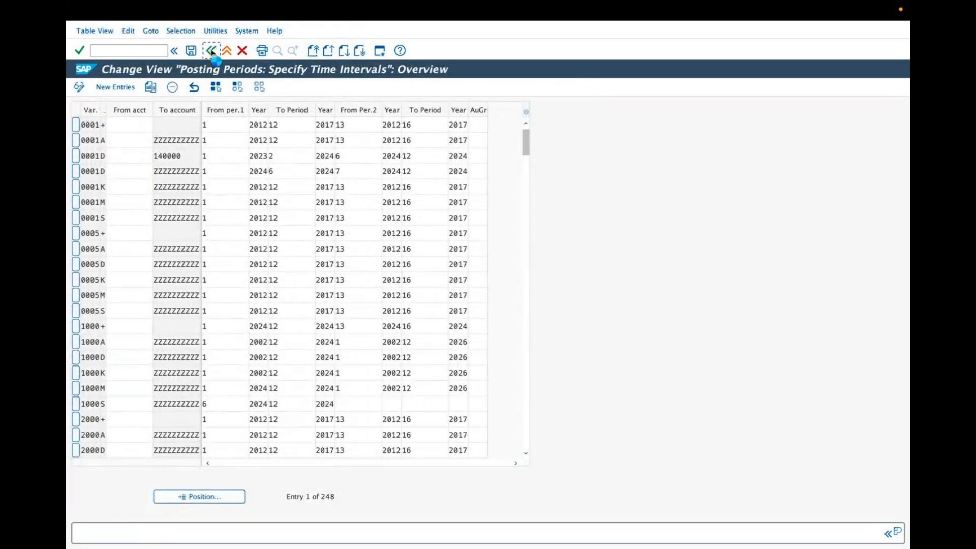
pyautogui.click(155, 266)
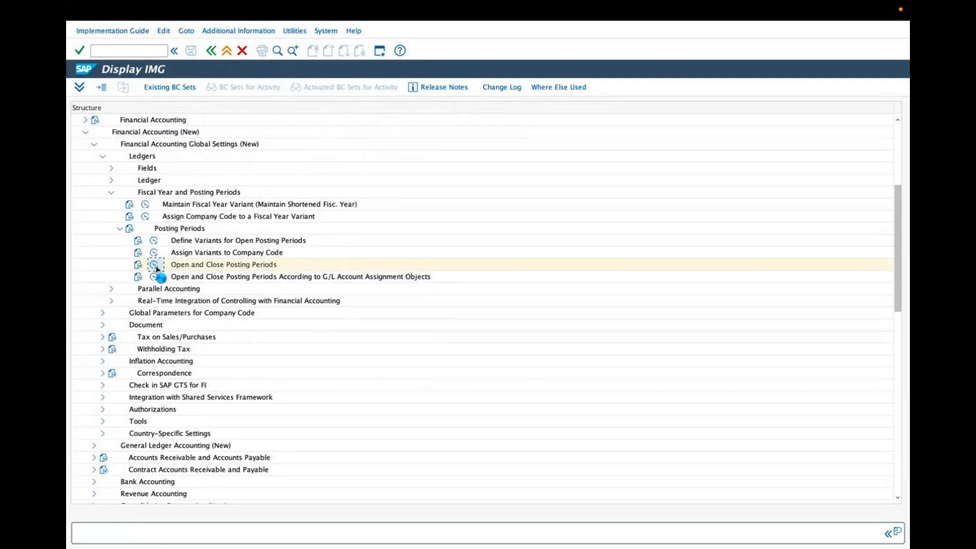
pyautogui.click(266, 166)
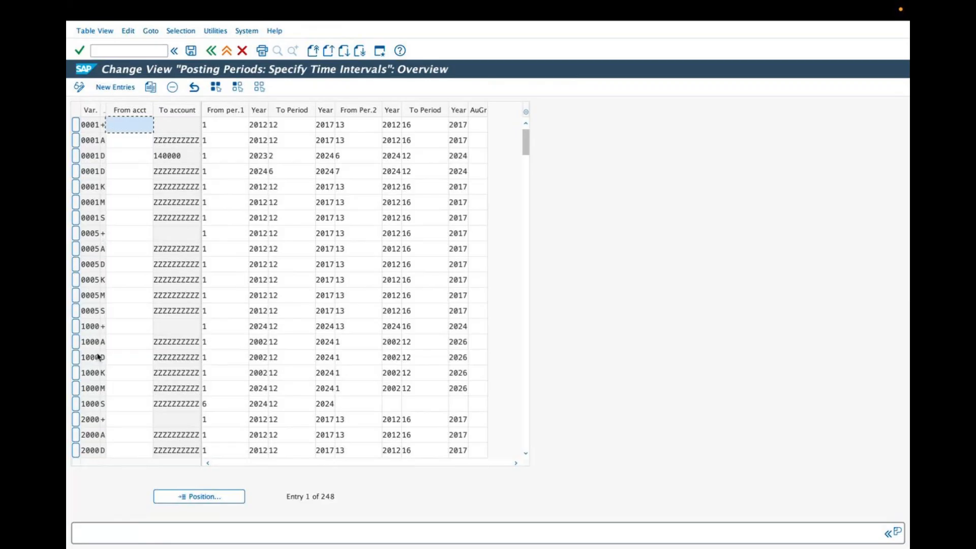
pyautogui.scroll(-1, 99, 426)
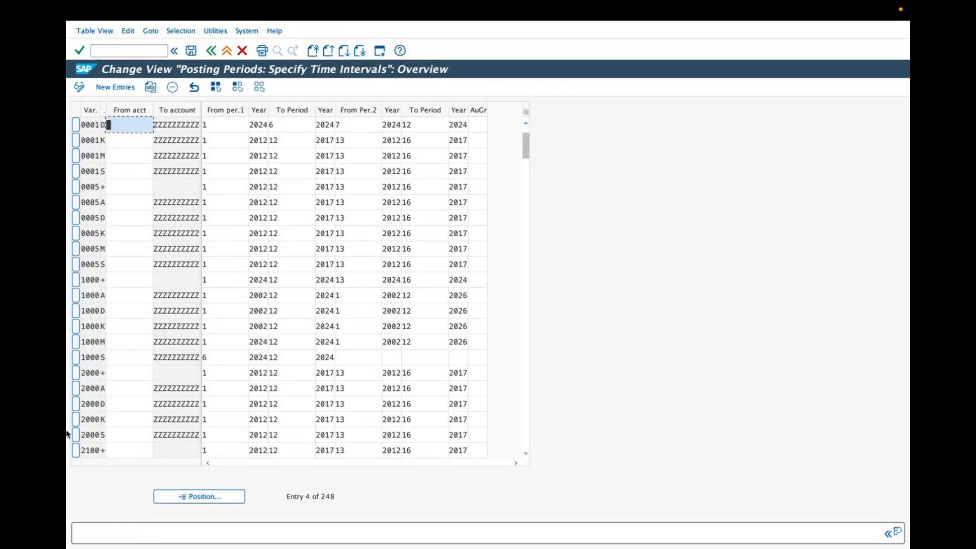
pyautogui.scroll(-1, 100, 449)
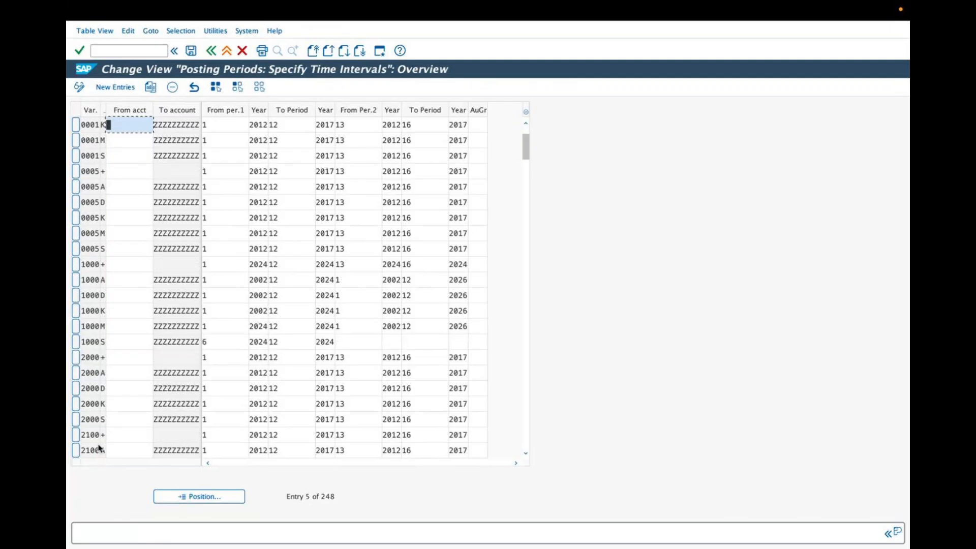
pyautogui.click(134, 371)
pyautogui.click(129, 356)
pyautogui.click(166, 359)
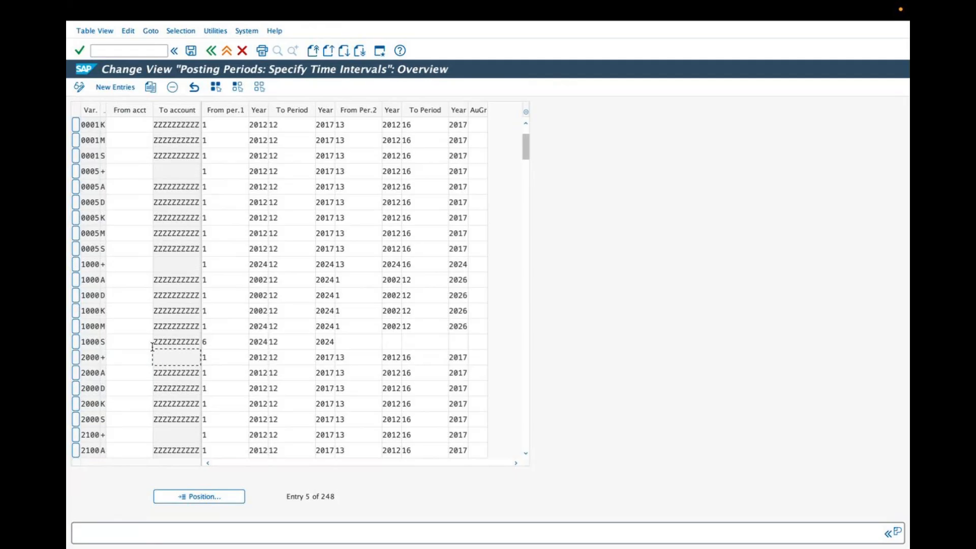
pyautogui.scroll(1, 137, 364)
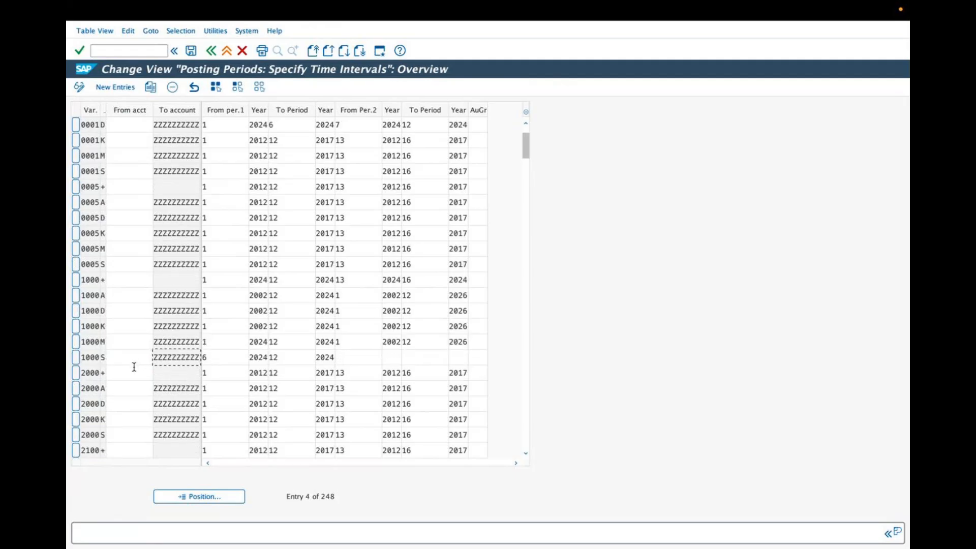
pyautogui.scroll(2, 133, 367)
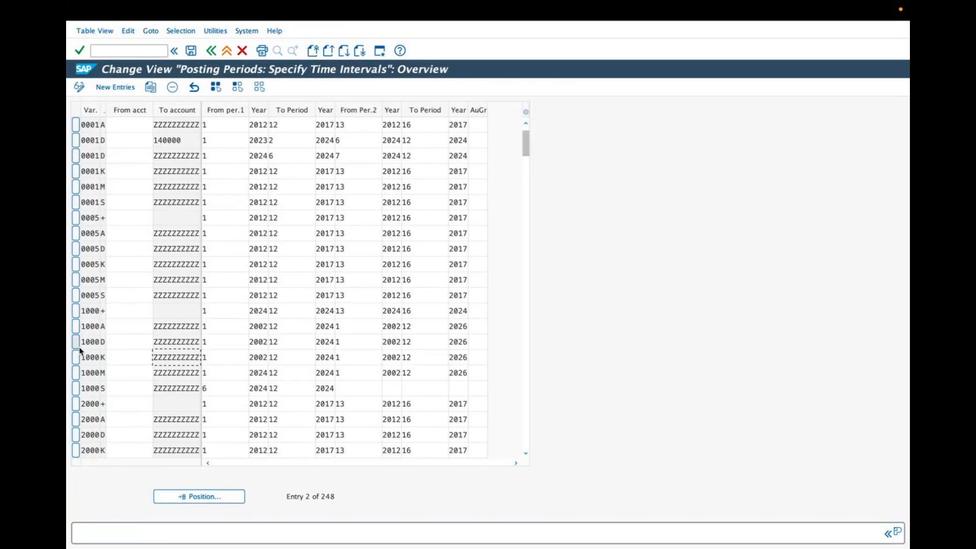
# Copy the 1000 + interval entry as a new entry and assign it the variant ZARV
pyautogui.click(74, 312)
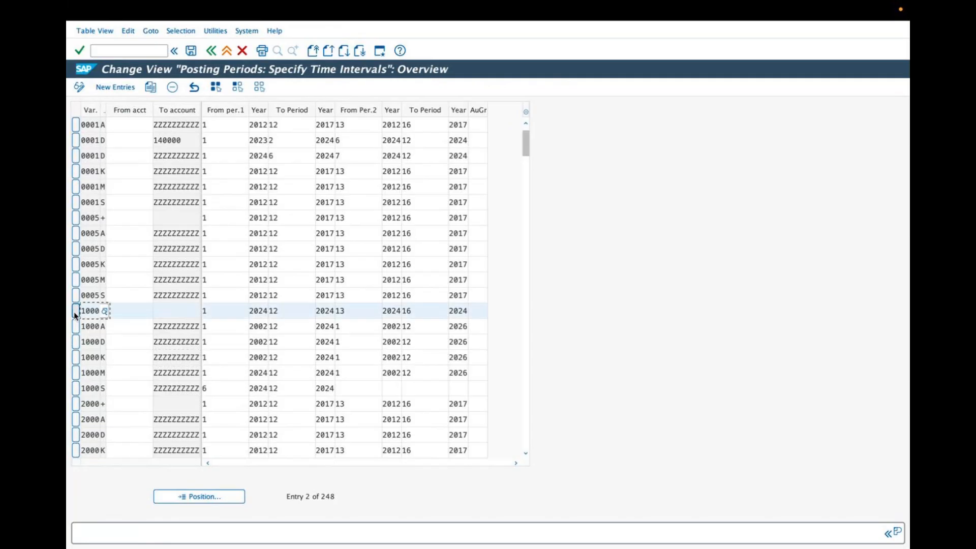
pyautogui.click(150, 87)
pyautogui.click(105, 126)
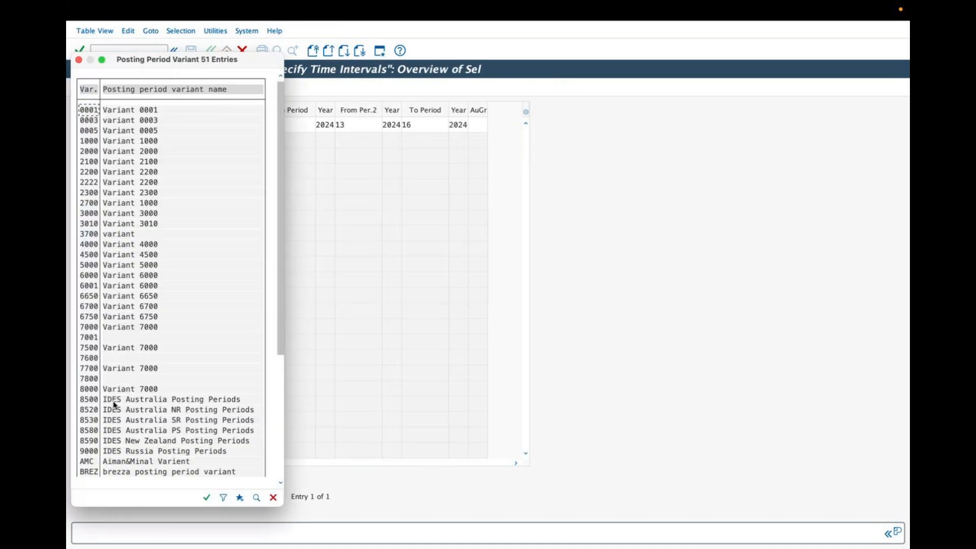
pyautogui.scroll(-3, 112, 420)
pyautogui.moveTo(279, 321); pyautogui.dragTo(269, 450)
pyautogui.doubleClick(92, 464)
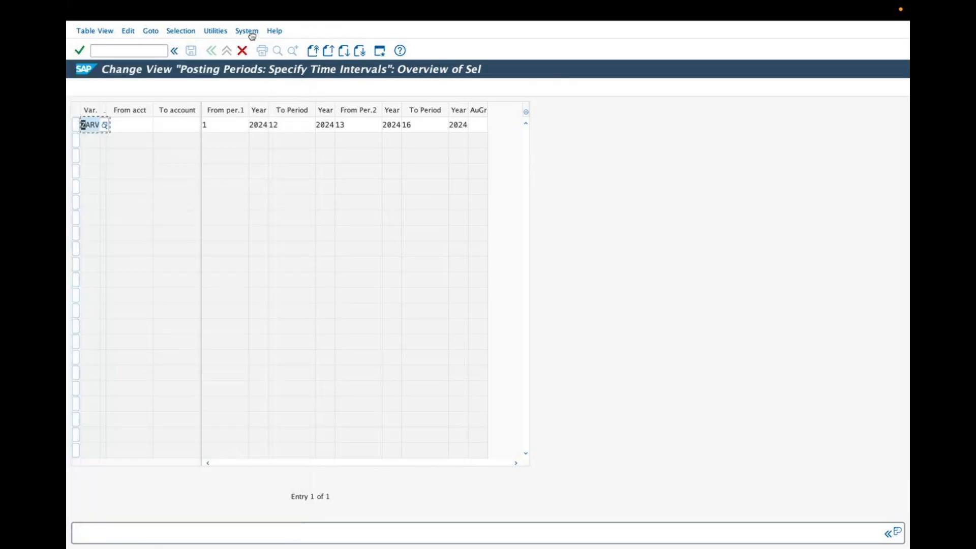
# Examine the period and year fields of the copied ZARV entry
pyautogui.click(213, 125)
pyautogui.click(262, 123)
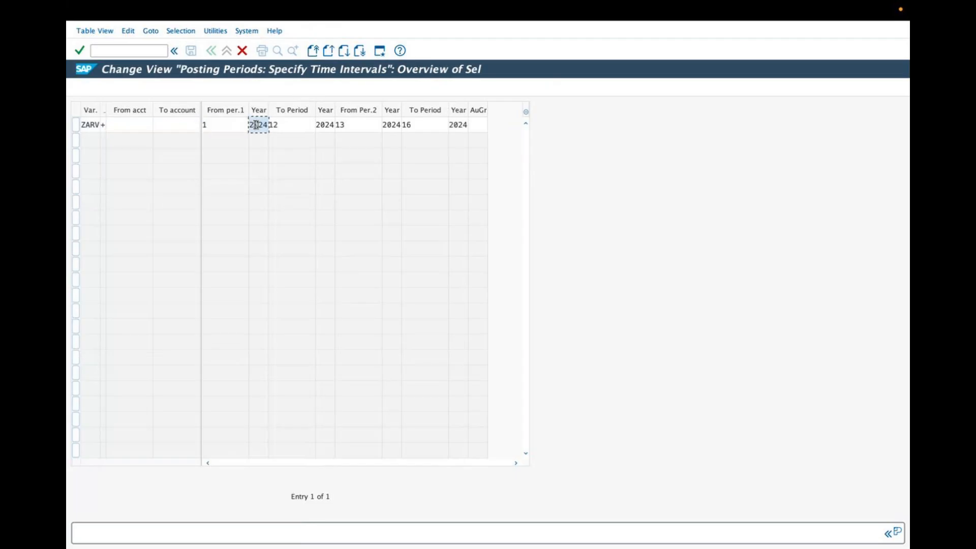
pyautogui.click(280, 125)
pyautogui.doubleClick(279, 125)
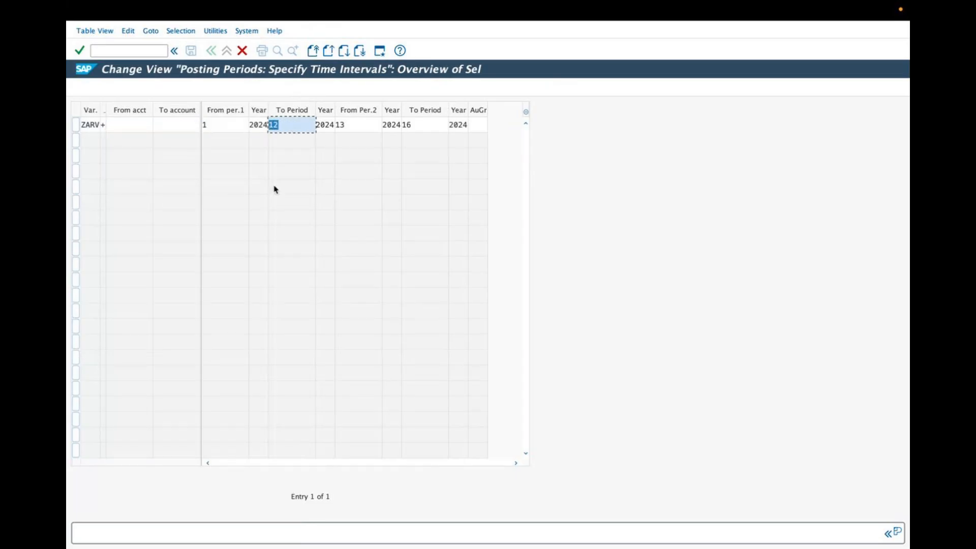
pyautogui.moveTo(319, 124); pyautogui.dragTo(389, 126)
pyautogui.doubleClick(377, 125)
pyautogui.moveTo(453, 127); pyautogui.dragTo(474, 128)
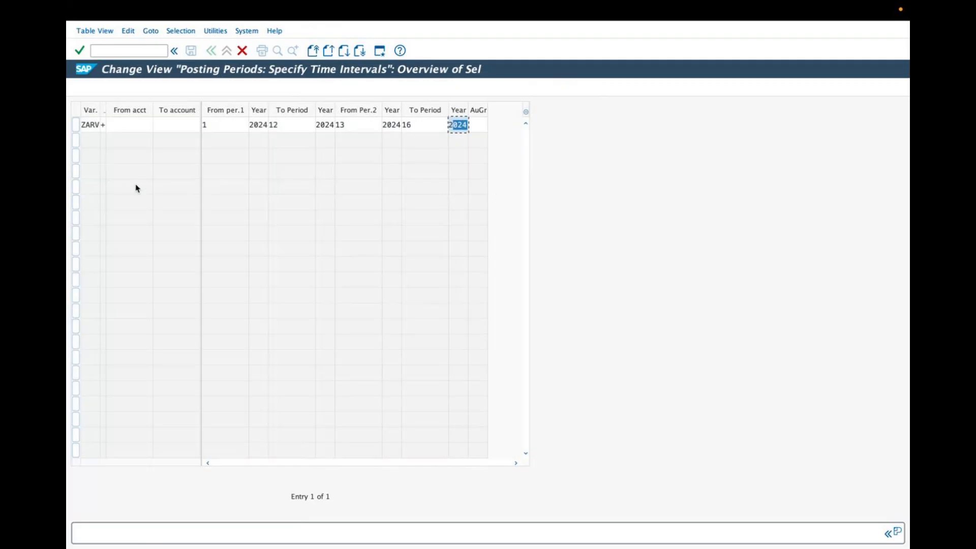
pyautogui.click(479, 46)
pyautogui.moveTo(235, 94); pyautogui.dragTo(248, 107)
pyautogui.moveTo(246, 93)
pyautogui.mouseDown()
pyautogui.moveTo(259, 103)
pyautogui.moveTo(258, 92)
pyautogui.moveTo(272, 96)
pyautogui.mouseUp()
pyautogui.moveTo(275, 83)
pyautogui.mouseDown()
pyautogui.moveTo(340, 105)
pyautogui.moveTo(371, 77)
pyautogui.moveTo(435, 77)
pyautogui.mouseUp()
pyautogui.moveTo(444, 106); pyautogui.dragTo(504, 80)
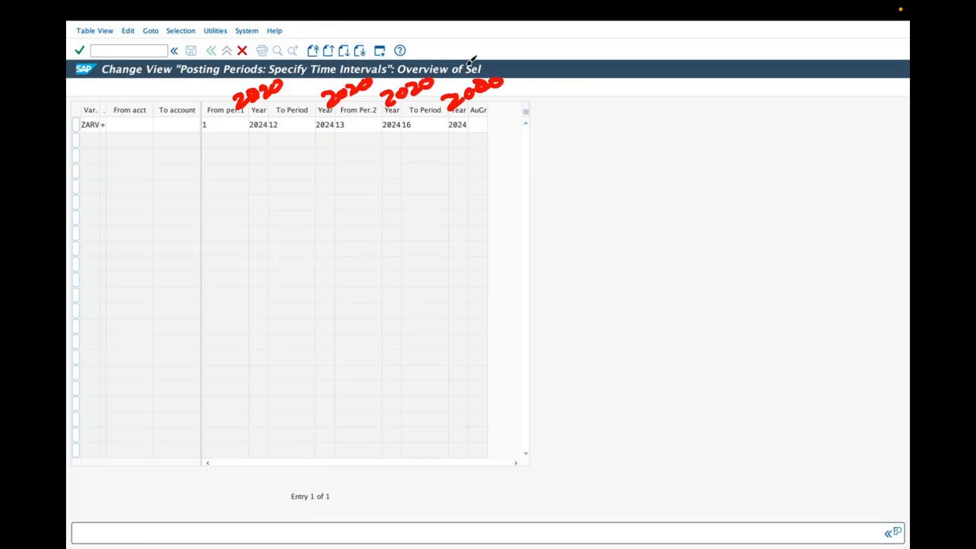
pyautogui.click(479, 44)
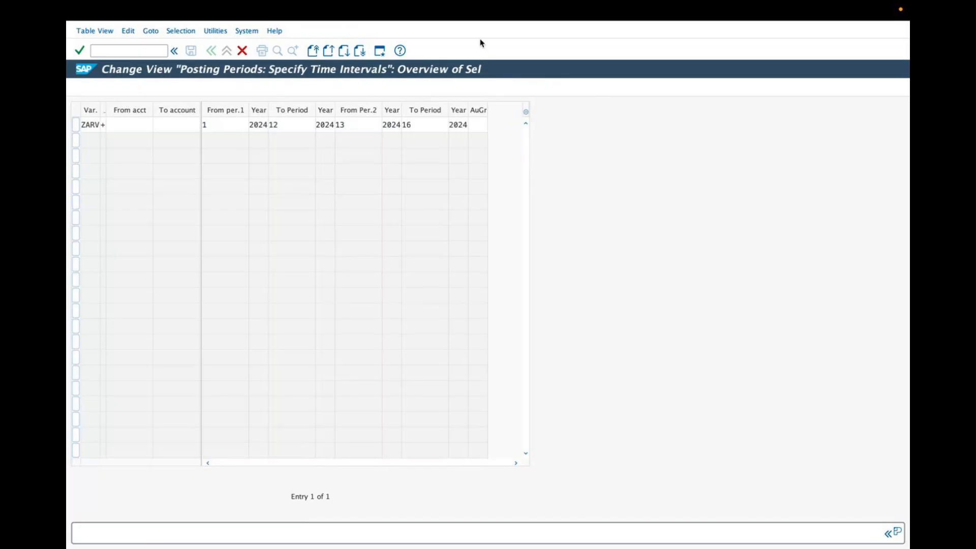
pyautogui.moveTo(246, 120)
pyautogui.mouseDown()
pyautogui.moveTo(265, 108)
pyautogui.moveTo(327, 120)
pyautogui.moveTo(327, 102)
pyautogui.moveTo(350, 97)
pyautogui.moveTo(399, 120)
pyautogui.moveTo(429, 98)
pyautogui.moveTo(445, 113)
pyautogui.moveTo(474, 110)
pyautogui.mouseUp()
pyautogui.moveTo(473, 96); pyautogui.dragTo(494, 98)
pyautogui.press('Escape')
pyautogui.moveTo(194, 113)
pyautogui.mouseDown()
pyautogui.moveTo(209, 129)
pyautogui.moveTo(238, 92)
pyautogui.mouseUp()
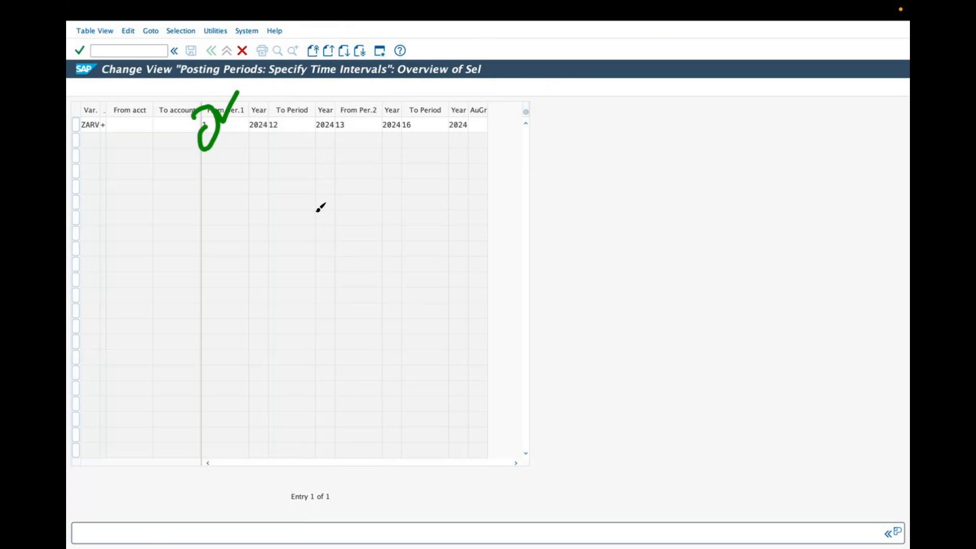
pyautogui.moveTo(266, 136)
pyautogui.mouseDown()
pyautogui.moveTo(280, 138)
pyautogui.moveTo(274, 125)
pyautogui.mouseUp()
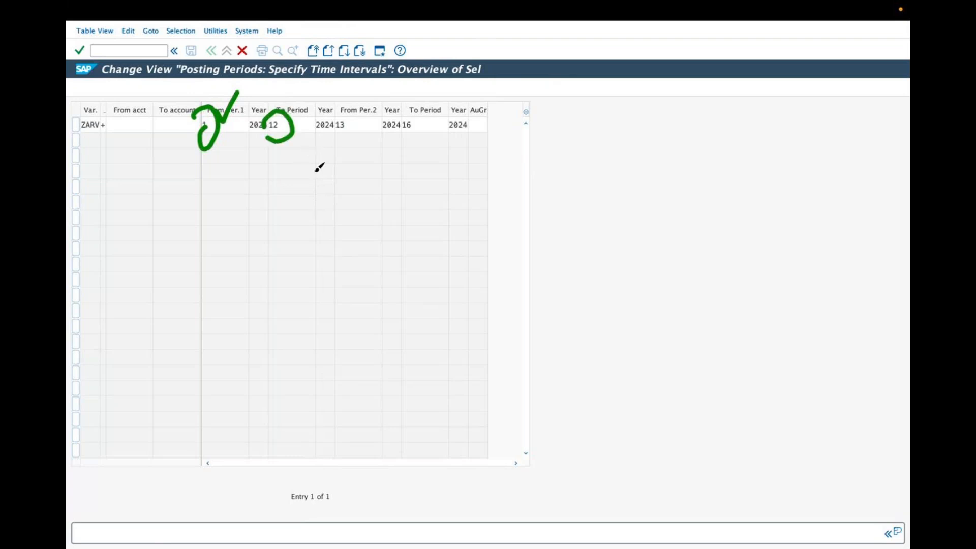
pyautogui.click(479, 43)
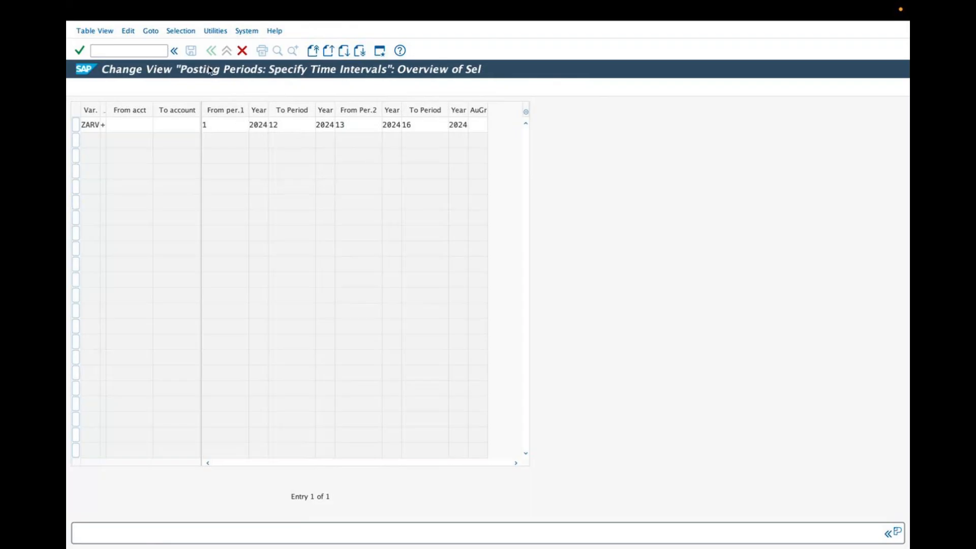
pyautogui.click(81, 51)
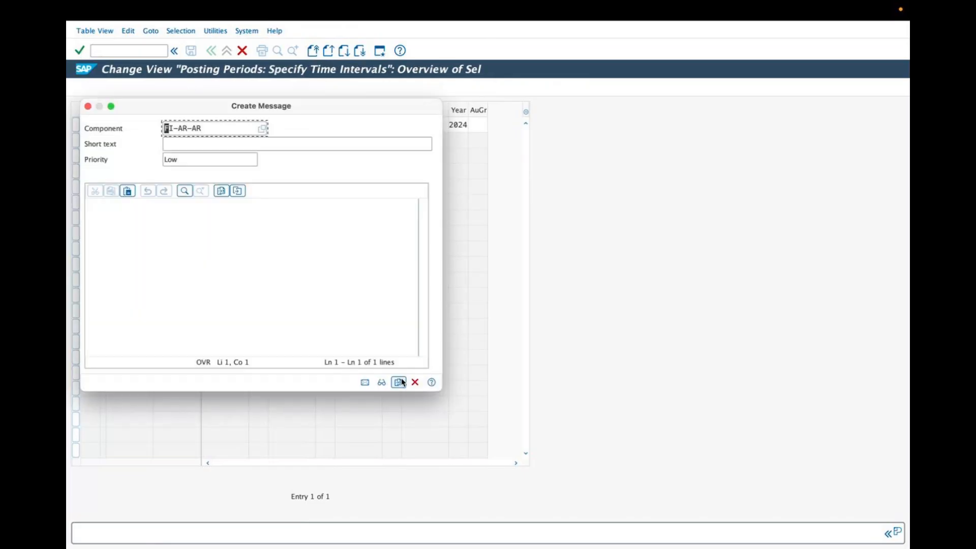
pyautogui.click(415, 383)
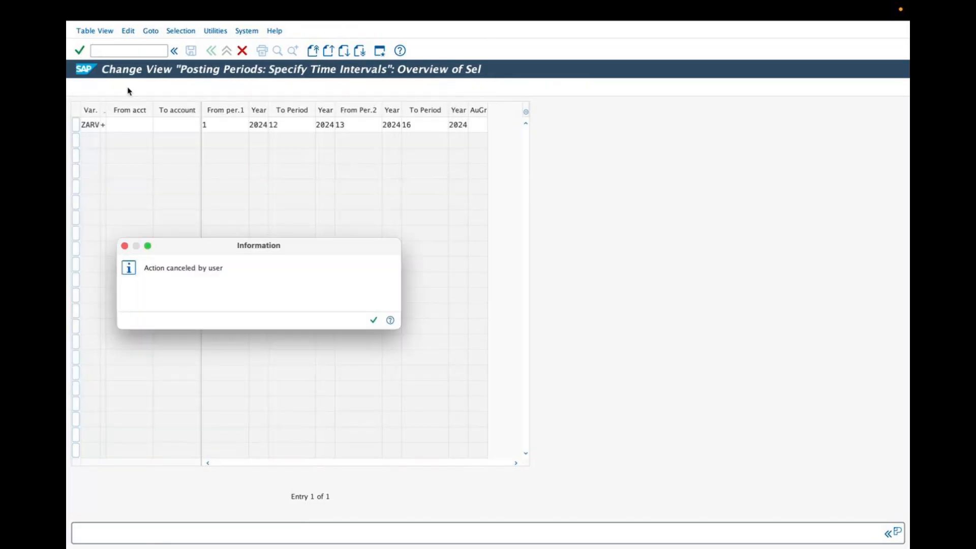
pyautogui.click(371, 322)
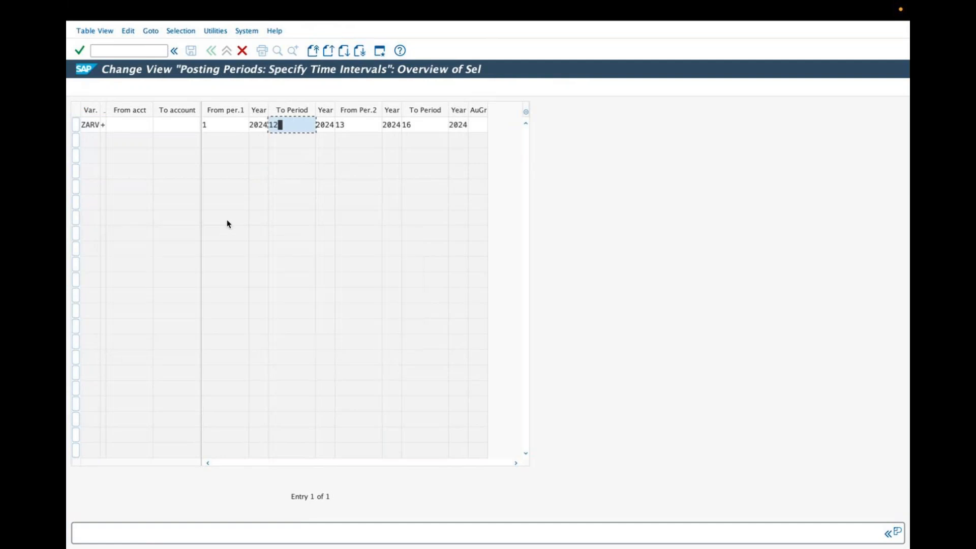
# Change all four year fields of the ZARV posting period entry to 2025 and review its period fields
pyautogui.click(258, 127)
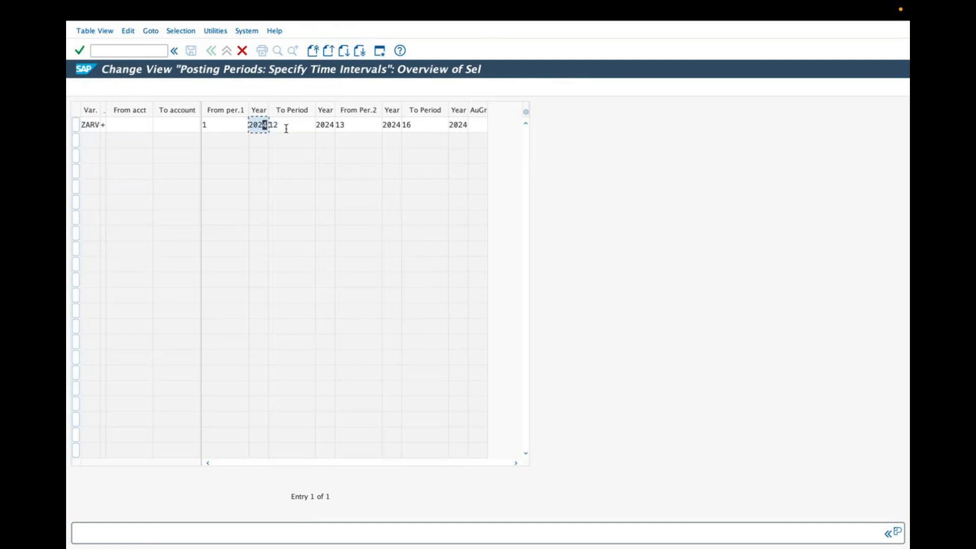
pyautogui.click(330, 124)
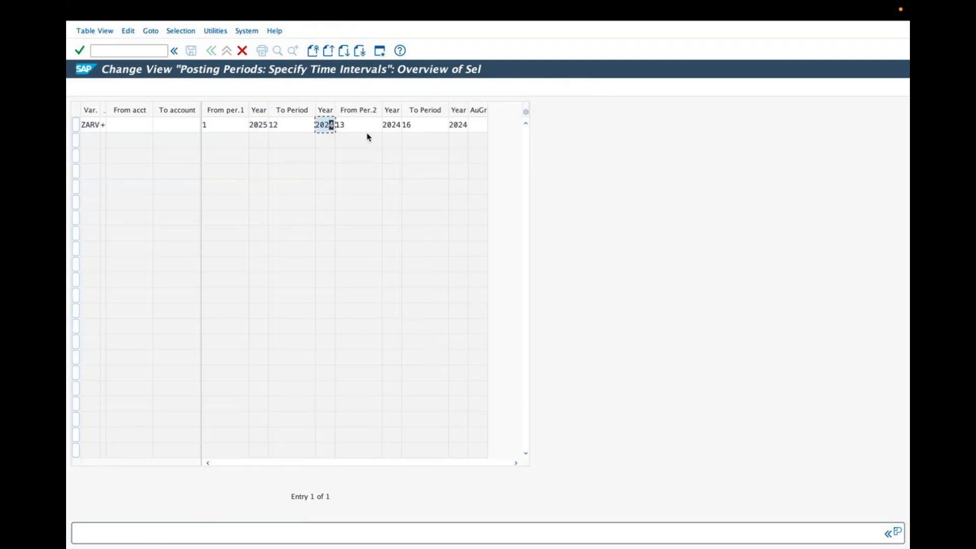
pyautogui.click(400, 124)
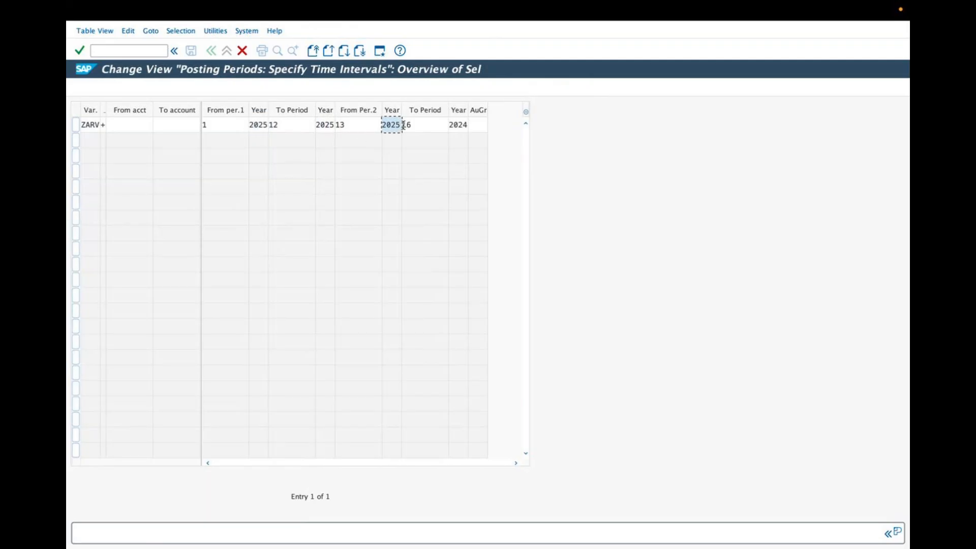
pyautogui.click(460, 124)
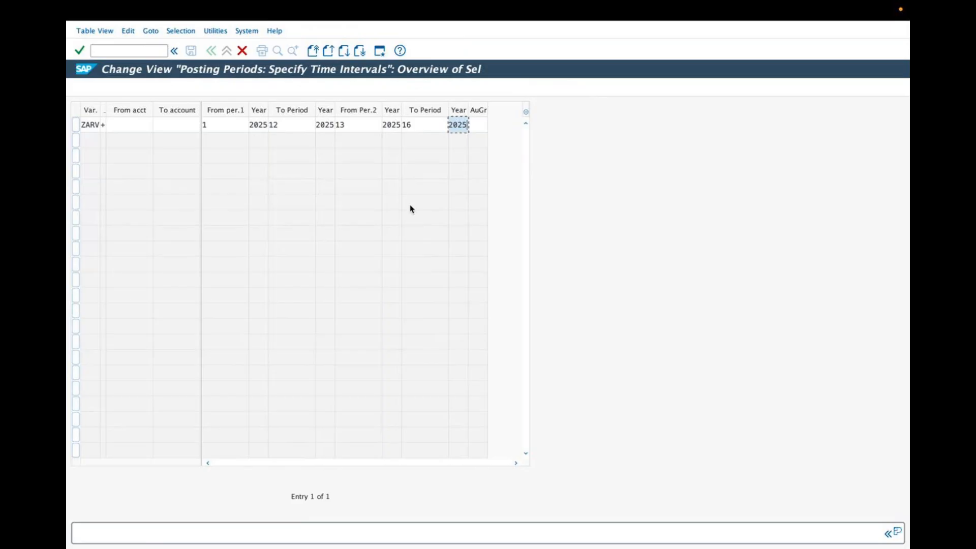
pyautogui.click(211, 126)
pyautogui.press('Tab')
pyautogui.press('Tab')
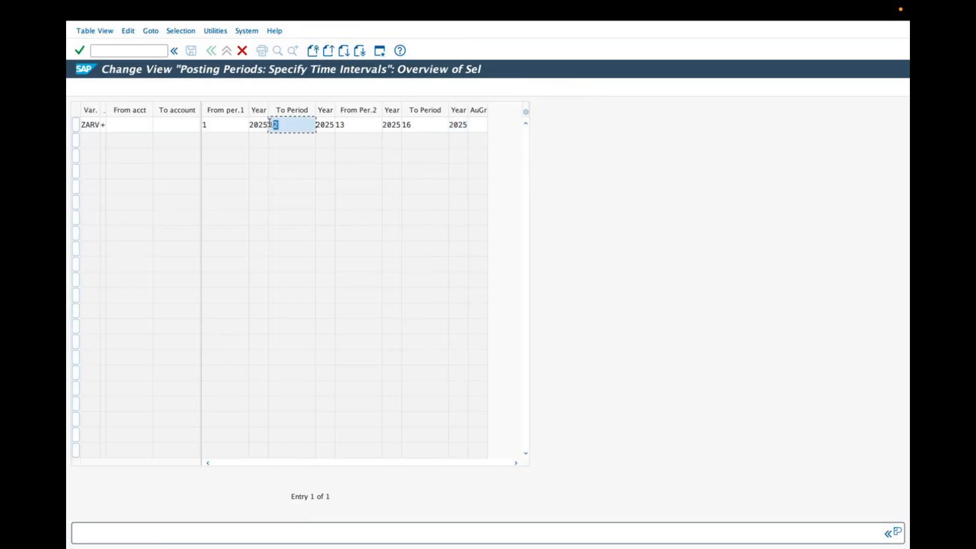
pyautogui.click(348, 127)
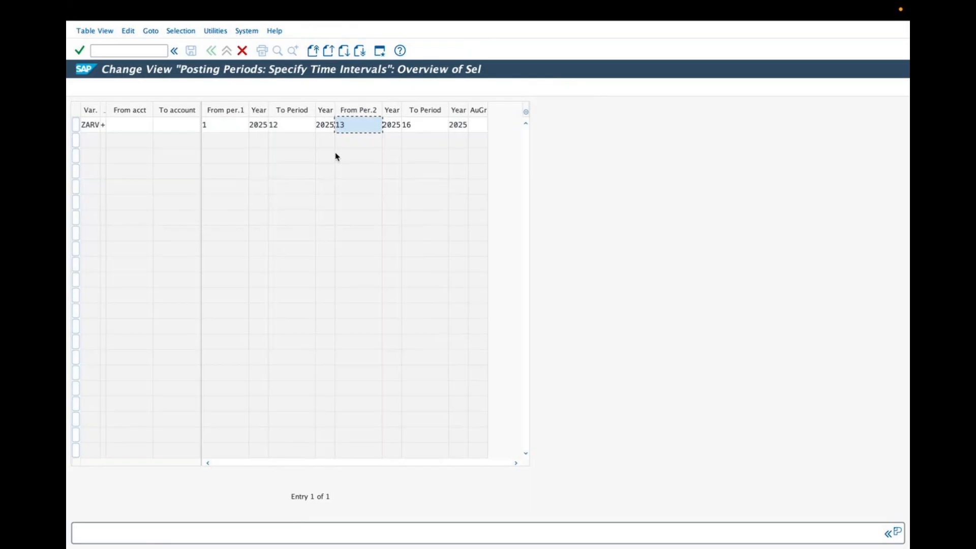
pyautogui.click(413, 125)
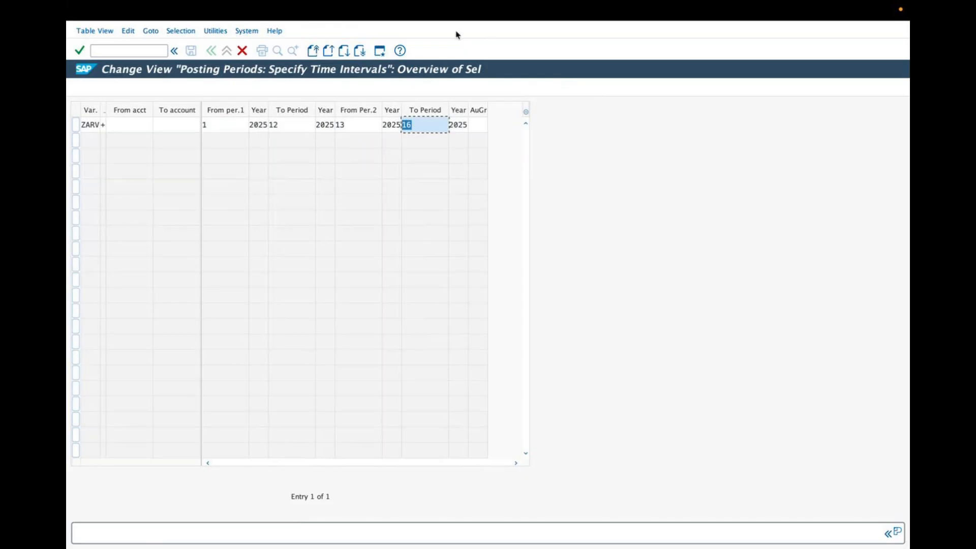
pyautogui.click(479, 48)
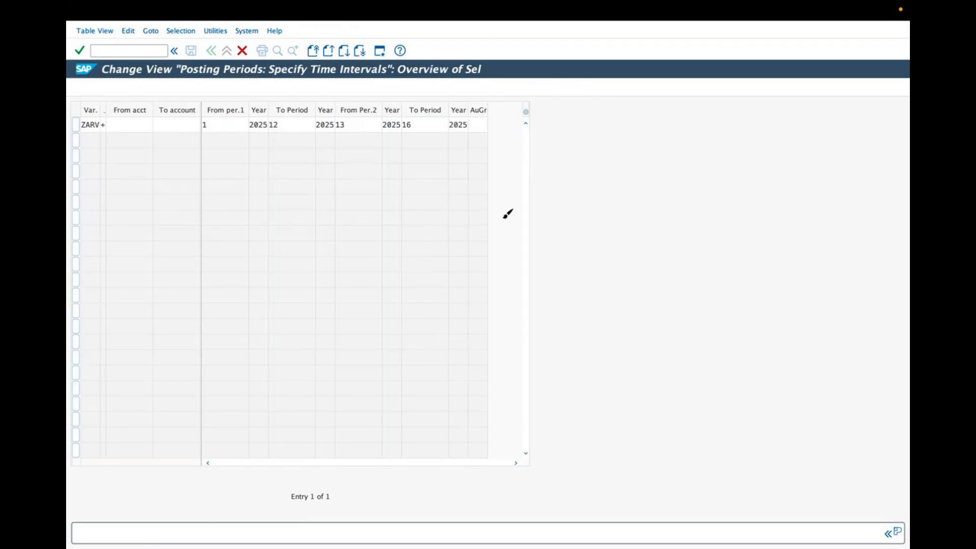
pyautogui.moveTo(538, 163)
pyautogui.mouseDown()
pyautogui.moveTo(550, 182)
pyautogui.moveTo(559, 178)
pyautogui.mouseUp()
pyautogui.moveTo(564, 167); pyautogui.dragTo(606, 153)
pyautogui.moveTo(599, 146)
pyautogui.mouseDown()
pyautogui.moveTo(606, 203)
pyautogui.moveTo(630, 201)
pyautogui.moveTo(769, 131)
pyautogui.mouseUp()
pyautogui.moveTo(587, 228)
pyautogui.mouseDown()
pyautogui.moveTo(591, 236)
pyautogui.moveTo(633, 220)
pyautogui.moveTo(645, 203)
pyautogui.moveTo(790, 143)
pyautogui.mouseUp()
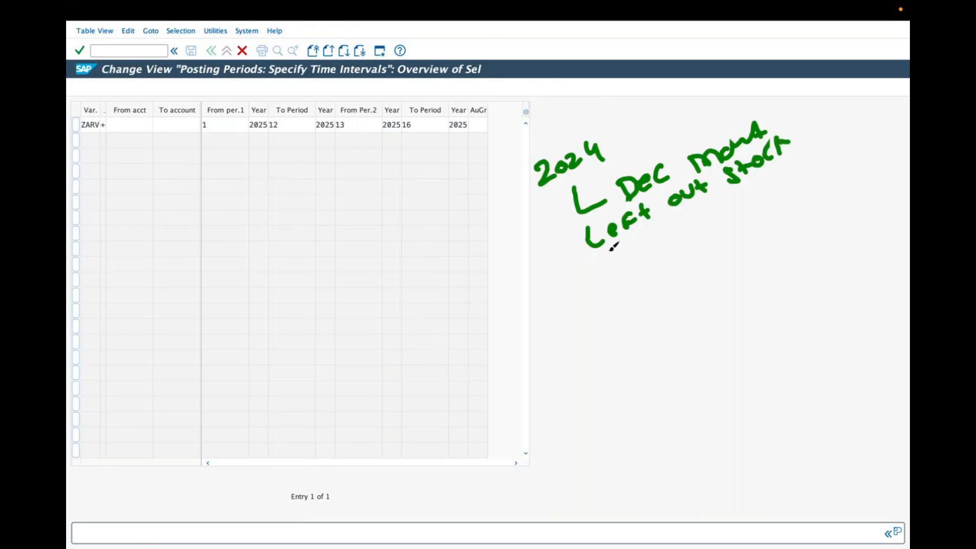
pyautogui.moveTo(585, 274)
pyautogui.mouseDown()
pyautogui.moveTo(618, 269)
pyautogui.moveTo(677, 230)
pyautogui.moveTo(709, 224)
pyautogui.moveTo(717, 241)
pyautogui.moveTo(740, 201)
pyautogui.moveTo(767, 201)
pyautogui.mouseUp()
pyautogui.moveTo(775, 168)
pyautogui.mouseDown()
pyautogui.moveTo(785, 194)
pyautogui.moveTo(816, 153)
pyautogui.moveTo(857, 131)
pyautogui.mouseUp()
pyautogui.moveTo(617, 294)
pyautogui.mouseDown()
pyautogui.moveTo(651, 268)
pyautogui.moveTo(682, 285)
pyautogui.moveTo(694, 257)
pyautogui.moveTo(718, 266)
pyautogui.moveTo(734, 239)
pyautogui.moveTo(759, 249)
pyautogui.moveTo(839, 179)
pyautogui.moveTo(826, 195)
pyautogui.moveTo(834, 202)
pyautogui.mouseUp()
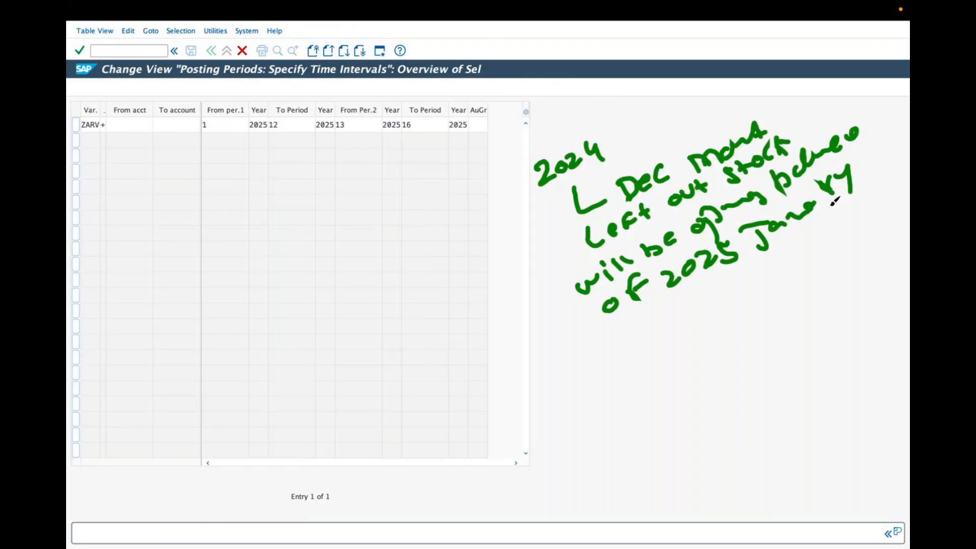
pyautogui.moveTo(594, 354); pyautogui.dragTo(600, 374)
pyautogui.moveTo(603, 356)
pyautogui.mouseDown()
pyautogui.moveTo(618, 364)
pyautogui.moveTo(660, 339)
pyautogui.mouseUp()
pyautogui.moveTo(654, 331)
pyautogui.mouseDown()
pyautogui.moveTo(652, 353)
pyautogui.moveTo(711, 310)
pyautogui.mouseUp()
pyautogui.moveTo(699, 329); pyautogui.dragTo(722, 312)
pyautogui.moveTo(725, 294)
pyautogui.mouseDown()
pyautogui.moveTo(741, 303)
pyautogui.moveTo(727, 311)
pyautogui.mouseUp()
pyautogui.moveTo(347, 115)
pyautogui.mouseDown()
pyautogui.moveTo(355, 120)
pyautogui.moveTo(369, 95)
pyautogui.mouseUp()
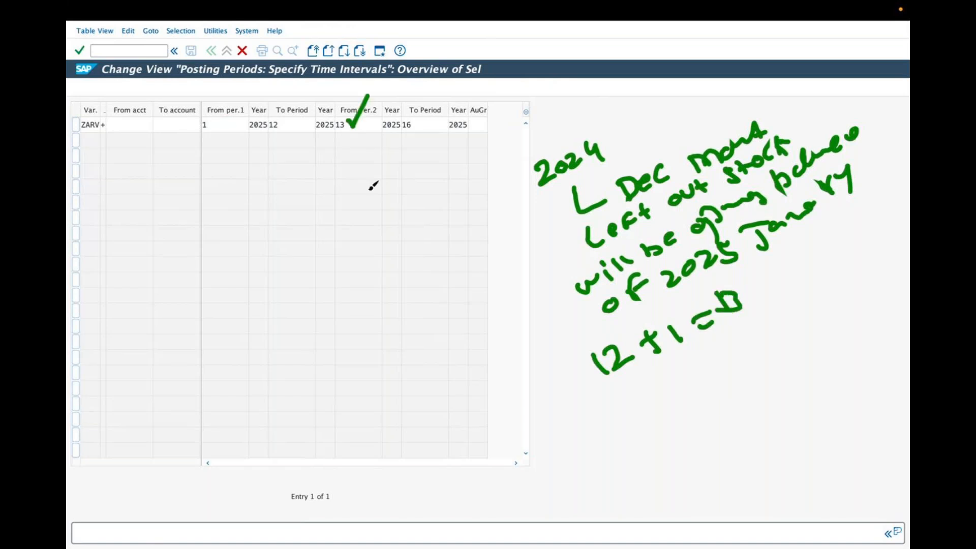
pyautogui.click(490, 38)
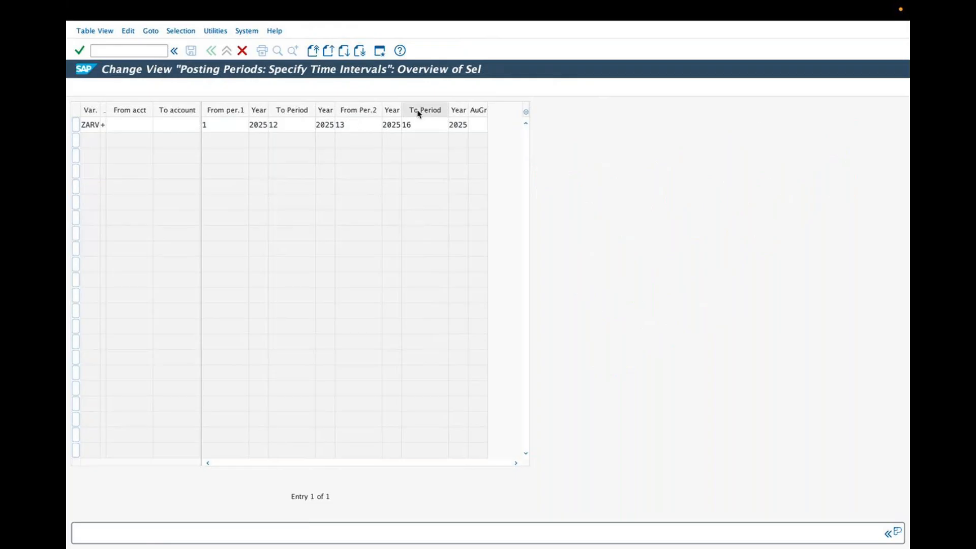
pyautogui.click(477, 50)
pyautogui.moveTo(534, 165); pyautogui.dragTo(559, 179)
pyautogui.moveTo(564, 166)
pyautogui.mouseDown()
pyautogui.moveTo(577, 152)
pyautogui.moveTo(595, 162)
pyautogui.mouseUp()
pyautogui.moveTo(599, 131); pyautogui.dragTo(617, 153)
pyautogui.moveTo(539, 216)
pyautogui.mouseDown()
pyautogui.moveTo(559, 234)
pyautogui.moveTo(579, 194)
pyautogui.moveTo(599, 203)
pyautogui.mouseUp()
pyautogui.moveTo(631, 170)
pyautogui.mouseDown()
pyautogui.moveTo(625, 183)
pyautogui.moveTo(676, 140)
pyautogui.moveTo(685, 106)
pyautogui.moveTo(708, 99)
pyautogui.moveTo(701, 105)
pyautogui.mouseUp()
pyautogui.moveTo(553, 258)
pyautogui.mouseDown()
pyautogui.moveTo(551, 284)
pyautogui.moveTo(571, 257)
pyautogui.moveTo(661, 186)
pyautogui.mouseUp()
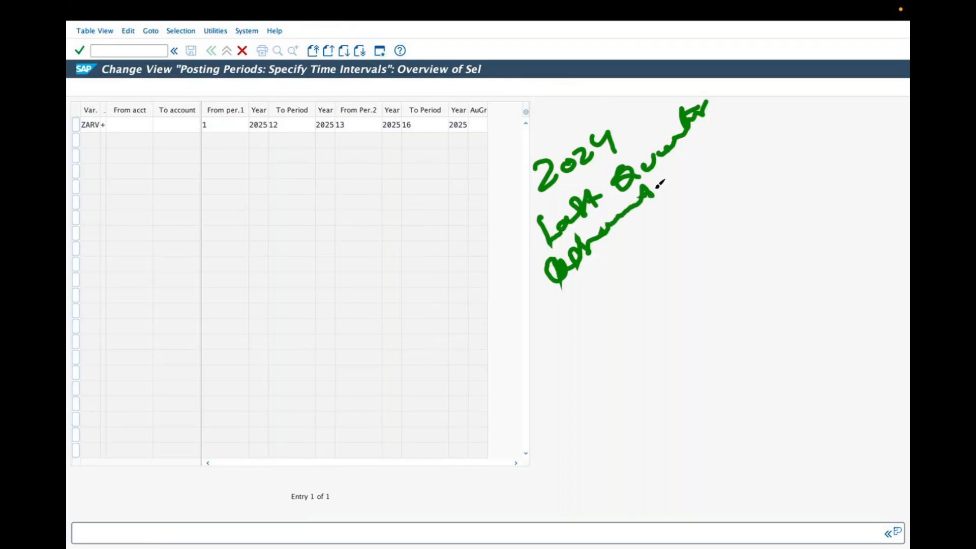
pyautogui.moveTo(579, 291); pyautogui.dragTo(624, 269)
pyautogui.moveTo(634, 233)
pyautogui.mouseDown()
pyautogui.moveTo(661, 227)
pyautogui.moveTo(704, 192)
pyautogui.mouseUp()
pyautogui.moveTo(711, 189)
pyautogui.mouseDown()
pyautogui.moveTo(719, 163)
pyautogui.moveTo(776, 123)
pyautogui.mouseUp()
pyautogui.moveTo(614, 313); pyautogui.dragTo(621, 331)
pyautogui.moveTo(624, 311); pyautogui.dragTo(792, 149)
pyautogui.moveTo(607, 350)
pyautogui.mouseDown()
pyautogui.moveTo(623, 372)
pyautogui.moveTo(707, 303)
pyautogui.moveTo(771, 220)
pyautogui.moveTo(786, 183)
pyautogui.moveTo(816, 168)
pyautogui.moveTo(831, 162)
pyautogui.moveTo(822, 228)
pyautogui.moveTo(873, 160)
pyautogui.moveTo(813, 264)
pyautogui.moveTo(868, 219)
pyautogui.moveTo(892, 219)
pyautogui.mouseUp()
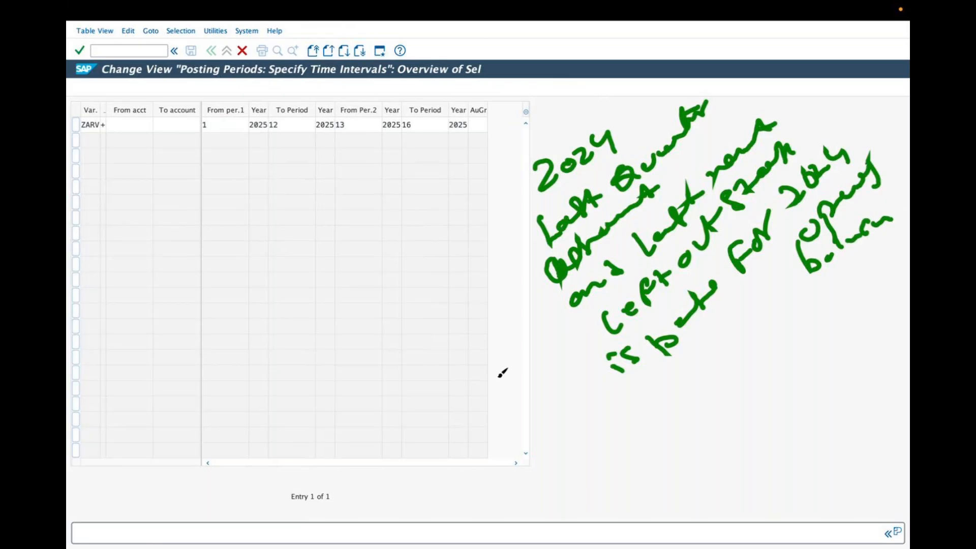
pyautogui.moveTo(570, 444)
pyautogui.mouseDown()
pyautogui.moveTo(576, 461)
pyautogui.moveTo(622, 420)
pyautogui.mouseUp()
pyautogui.moveTo(605, 418)
pyautogui.mouseDown()
pyautogui.moveTo(613, 443)
pyautogui.moveTo(659, 391)
pyautogui.moveTo(654, 410)
pyautogui.mouseUp()
pyautogui.moveTo(662, 392)
pyautogui.mouseDown()
pyautogui.moveTo(672, 375)
pyautogui.moveTo(684, 387)
pyautogui.moveTo(721, 357)
pyautogui.mouseUp()
pyautogui.moveTo(726, 325); pyautogui.dragTo(732, 343)
pyautogui.moveTo(750, 315); pyautogui.dragTo(746, 337)
pyautogui.moveTo(590, 469)
pyautogui.mouseDown()
pyautogui.moveTo(601, 487)
pyautogui.moveTo(594, 502)
pyautogui.mouseUp()
pyautogui.moveTo(637, 429); pyautogui.dragTo(646, 455)
pyautogui.moveTo(678, 402)
pyautogui.mouseDown()
pyautogui.moveTo(675, 385)
pyautogui.moveTo(669, 401)
pyautogui.moveTo(677, 395)
pyautogui.moveTo(683, 407)
pyautogui.moveTo(715, 360)
pyautogui.moveTo(771, 327)
pyautogui.mouseUp()
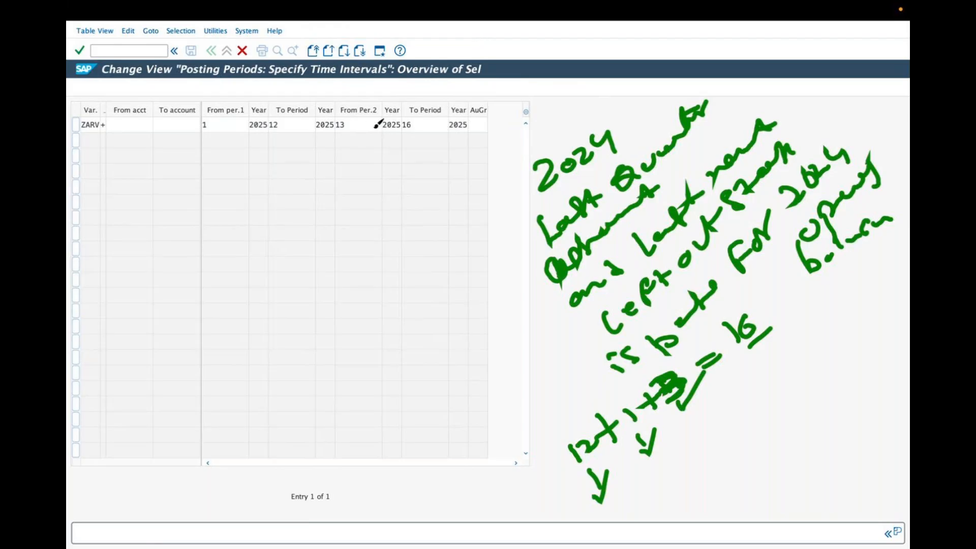
pyautogui.click(477, 40)
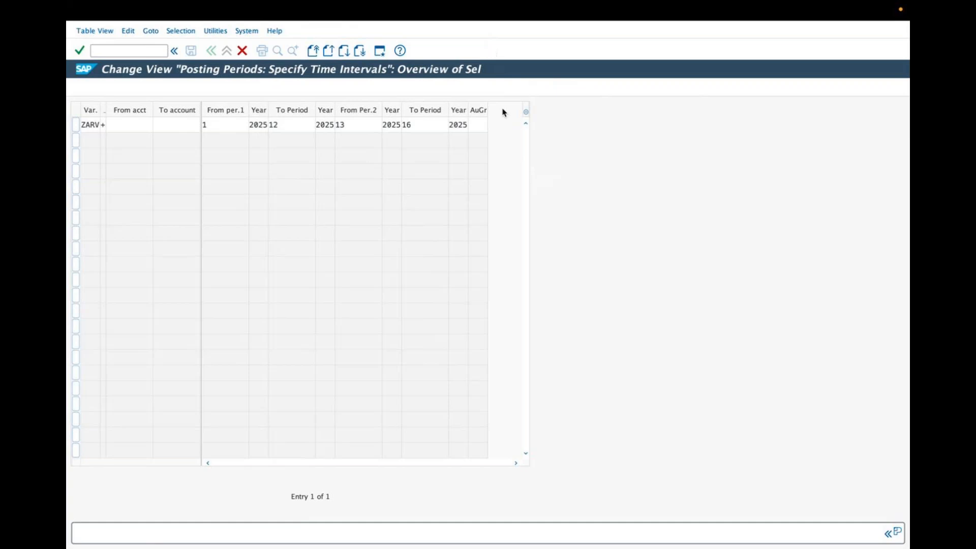
pyautogui.click(481, 125)
pyautogui.click(477, 51)
pyautogui.moveTo(472, 122); pyautogui.dragTo(488, 132)
pyautogui.moveTo(482, 133); pyautogui.dragTo(483, 217)
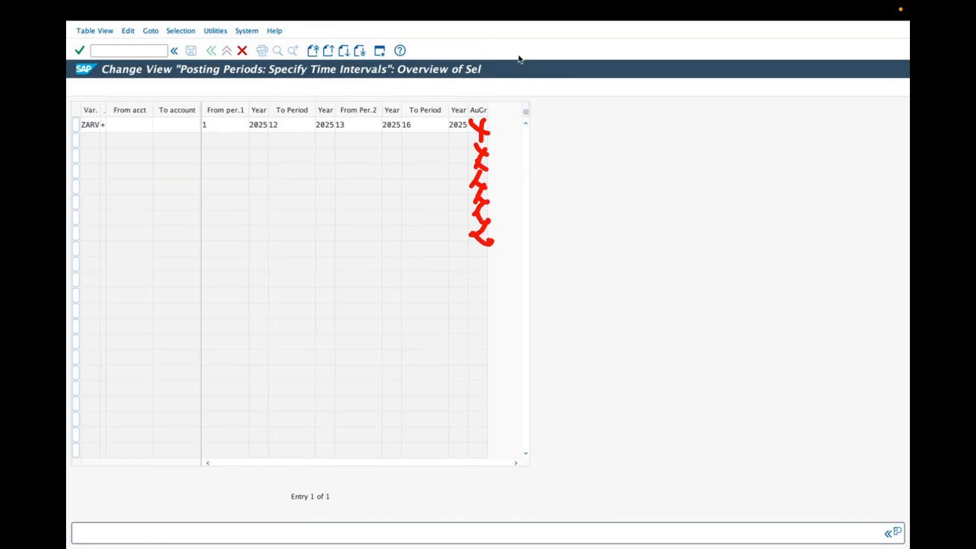
pyautogui.click(488, 39)
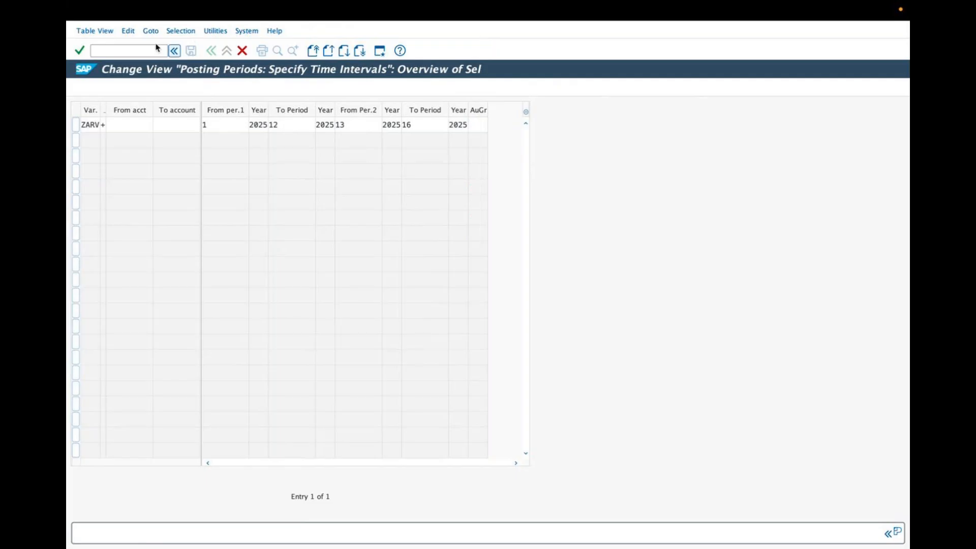
# Confirm the copied ZARV entry and save it to the existing customizing request
pyautogui.click(82, 52)
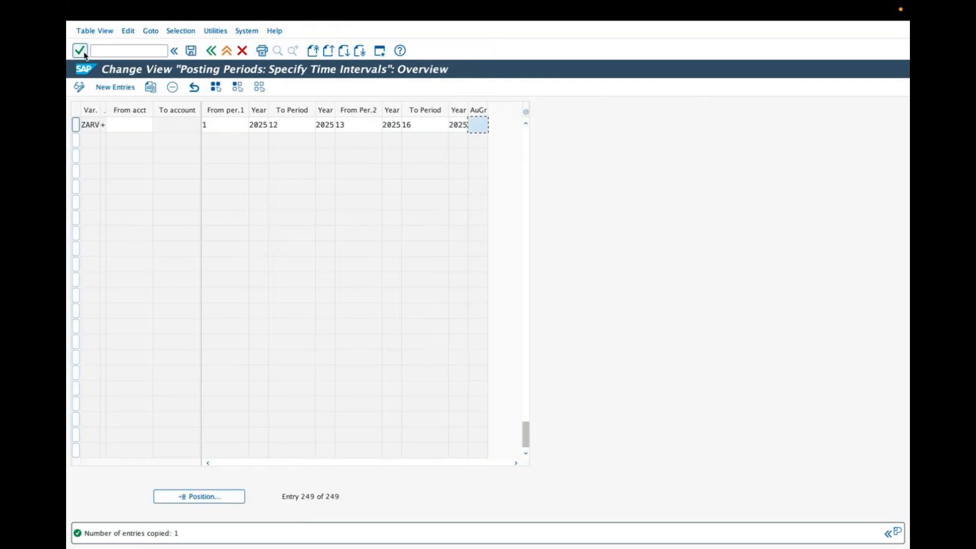
pyautogui.click(83, 54)
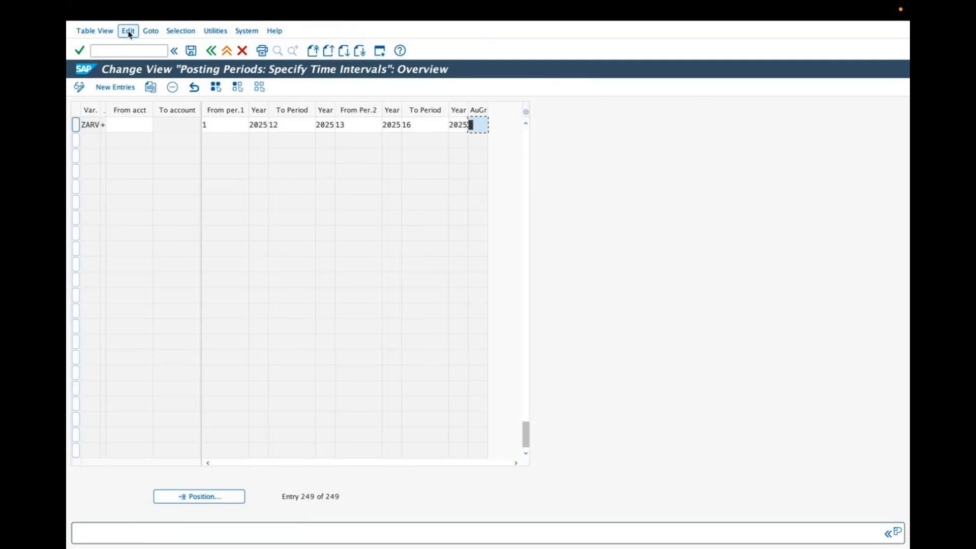
pyautogui.click(190, 51)
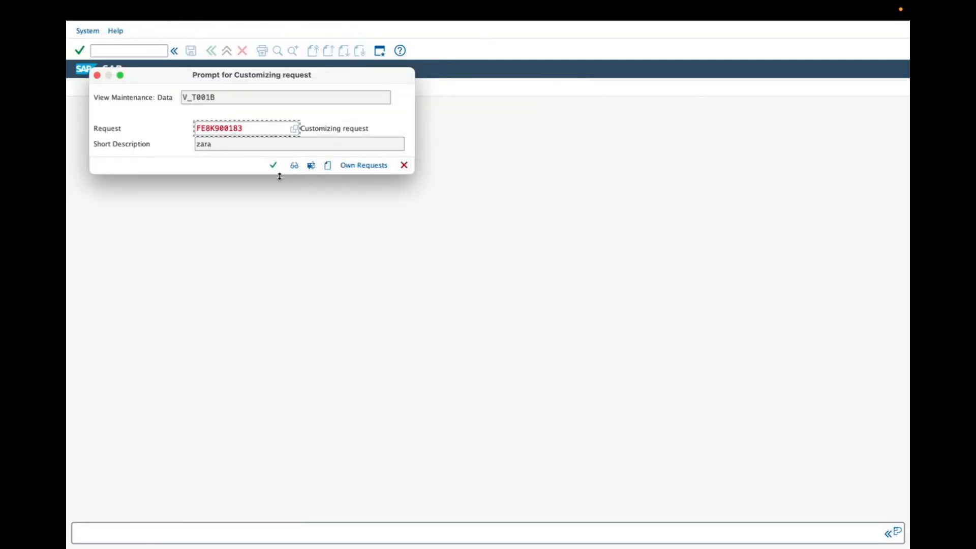
pyautogui.click(273, 165)
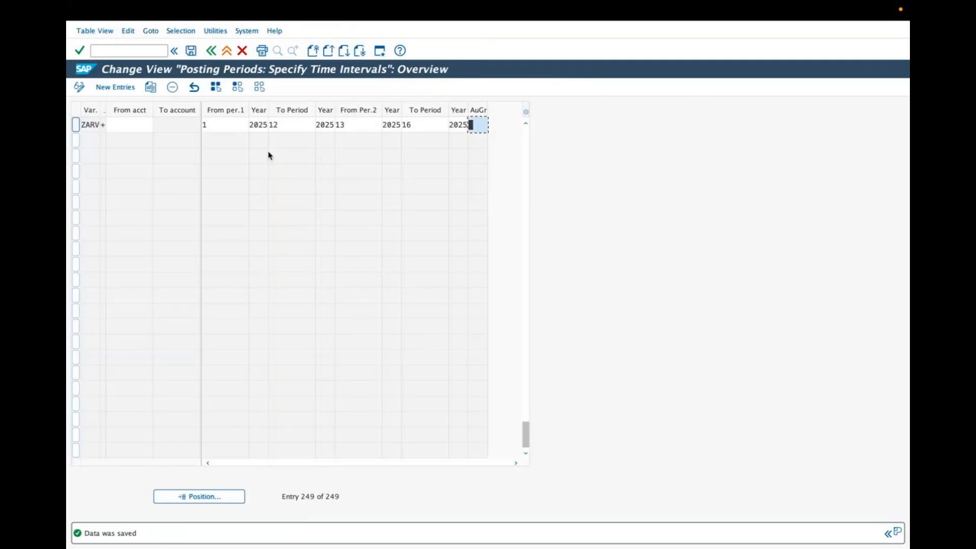
# Open Assign Variants to Company Code and position the list at company code zar
pyautogui.click(211, 51)
pyautogui.doubleClick(210, 253)
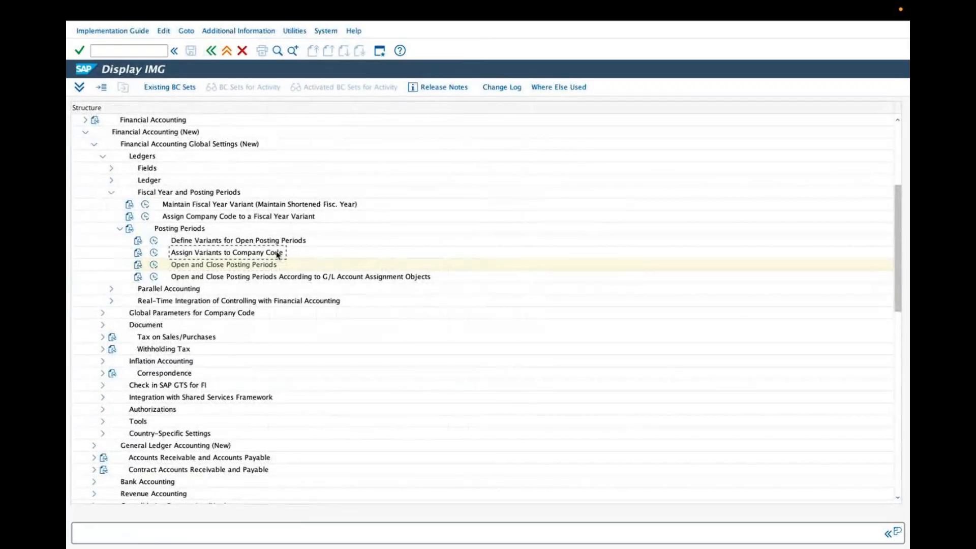
pyautogui.click(154, 253)
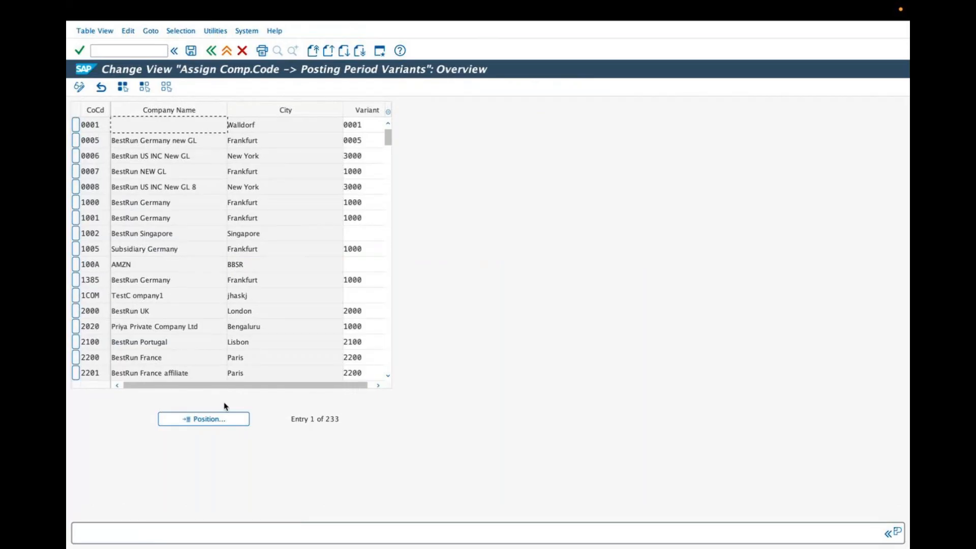
pyautogui.click(227, 419)
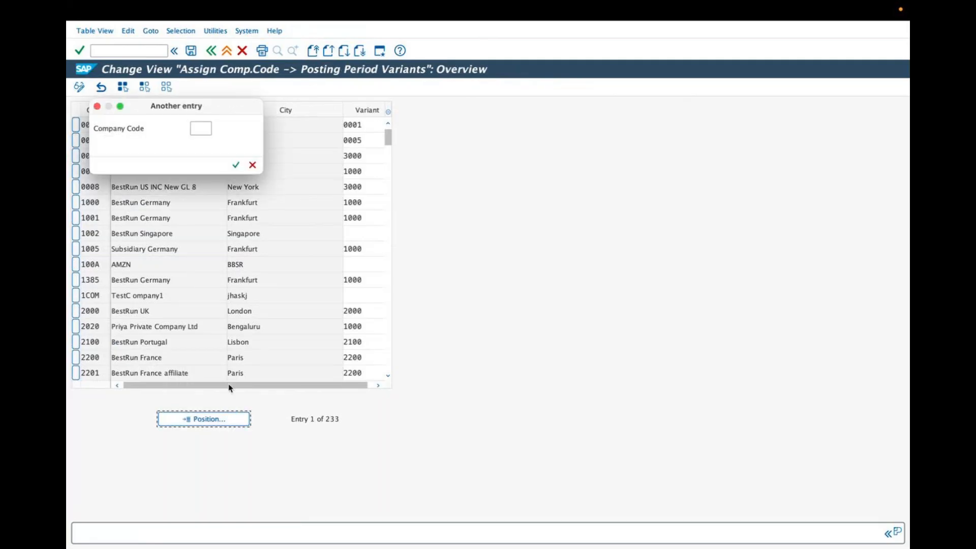
pyautogui.write('zar')
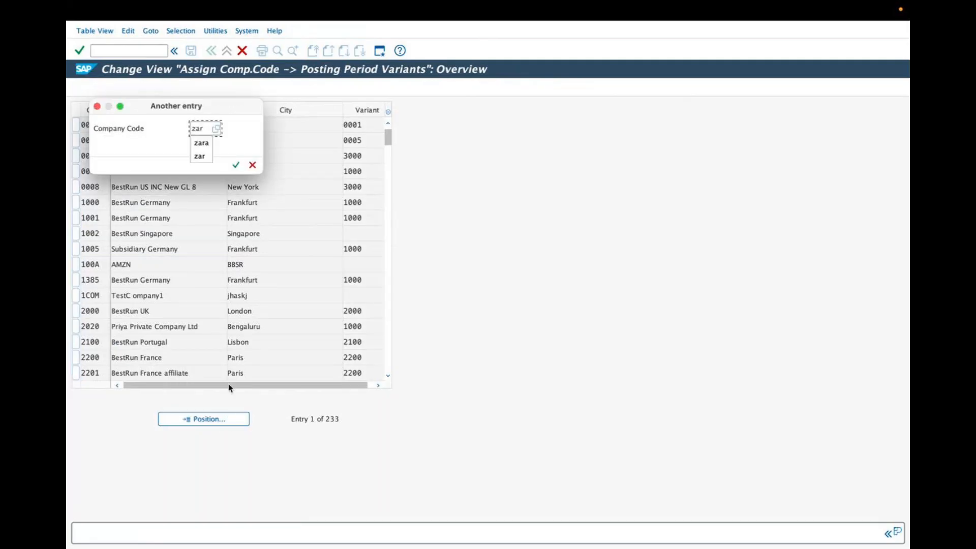
pyautogui.press('Return')
pyautogui.doubleClick(178, 125)
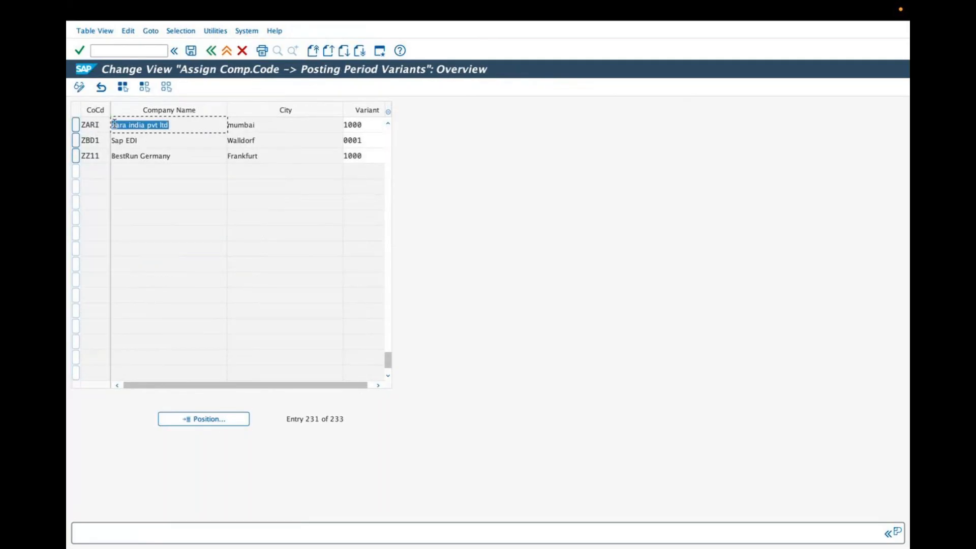
# Assign posting period variant ZARV to company code ZARI using the variant value list
pyautogui.click(374, 125)
pyautogui.click(380, 125)
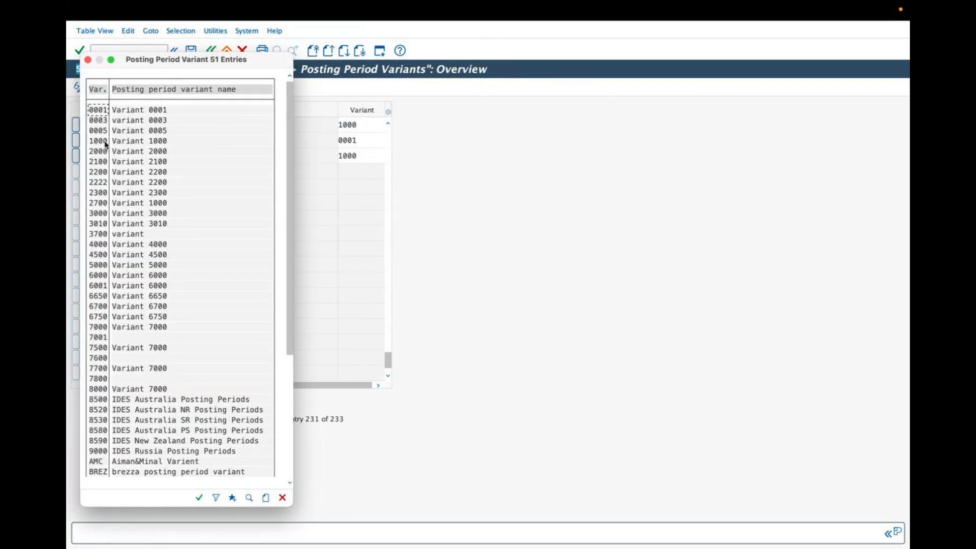
pyautogui.scroll(-1, 102, 432)
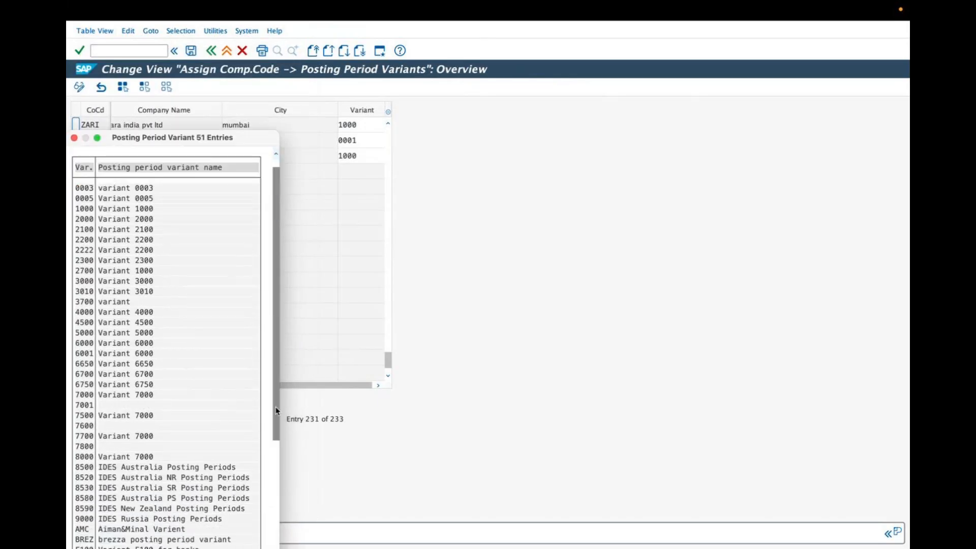
pyautogui.scroll(-5, 268, 338)
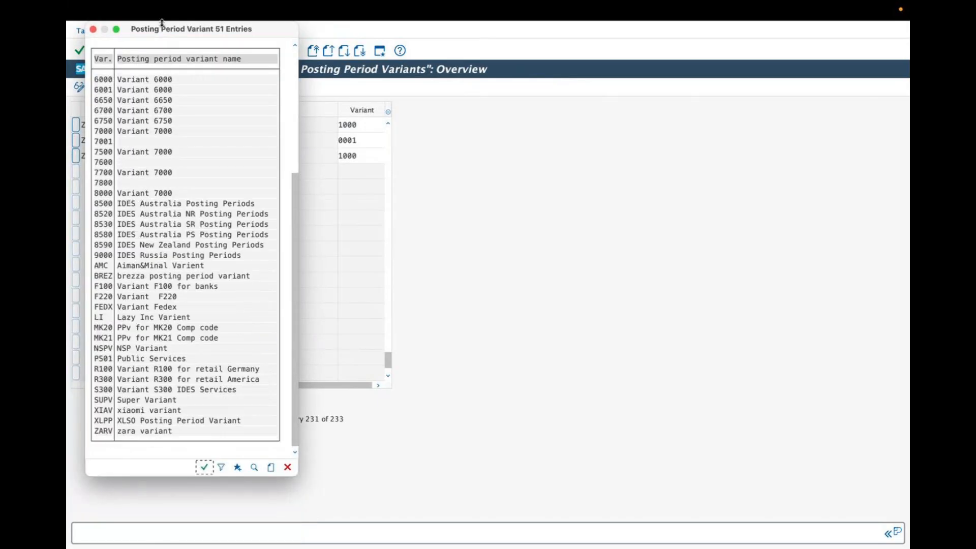
pyautogui.doubleClick(127, 431)
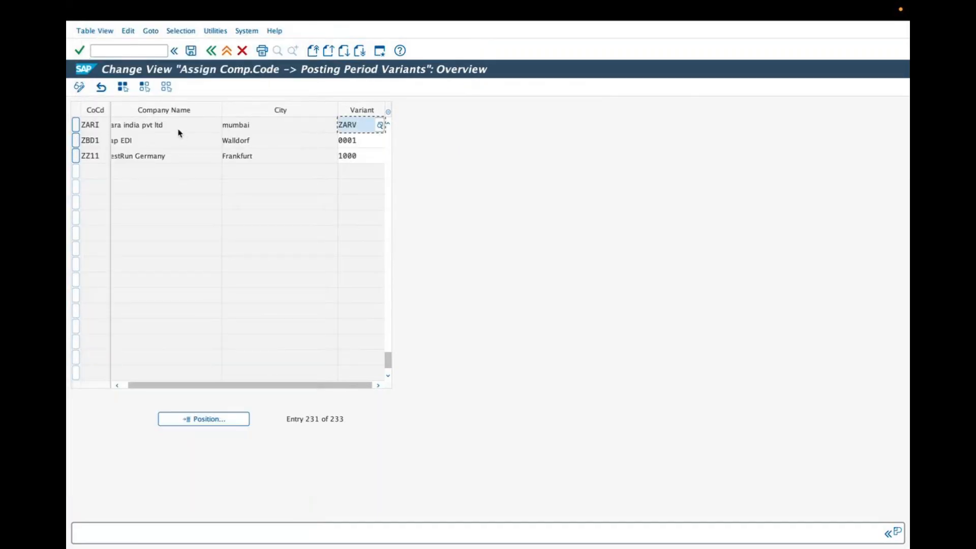
pyautogui.moveTo(374, 125); pyautogui.dragTo(332, 124)
pyautogui.moveTo(173, 125); pyautogui.dragTo(101, 125)
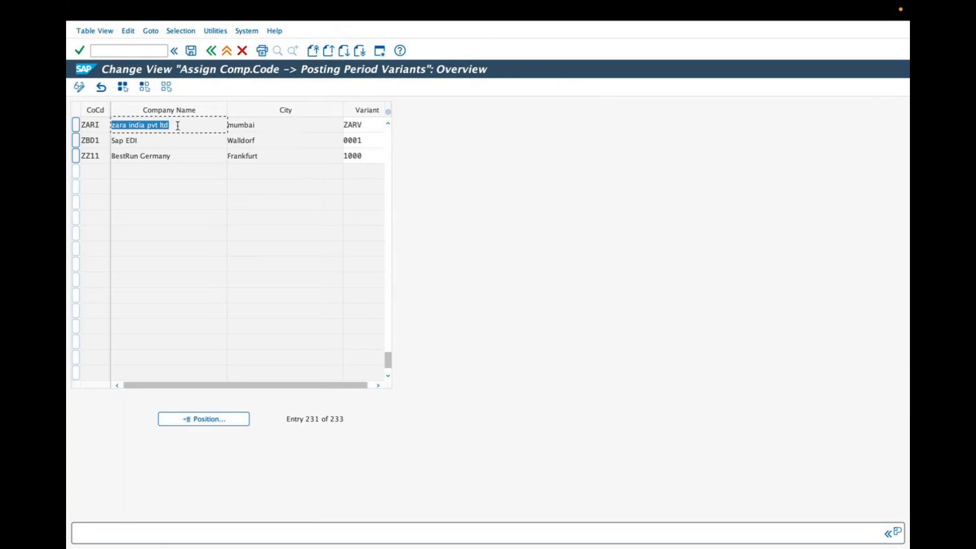
pyautogui.moveTo(175, 128); pyautogui.dragTo(115, 123)
pyautogui.click(367, 125)
pyautogui.moveTo(274, 386); pyautogui.dragTo(264, 385)
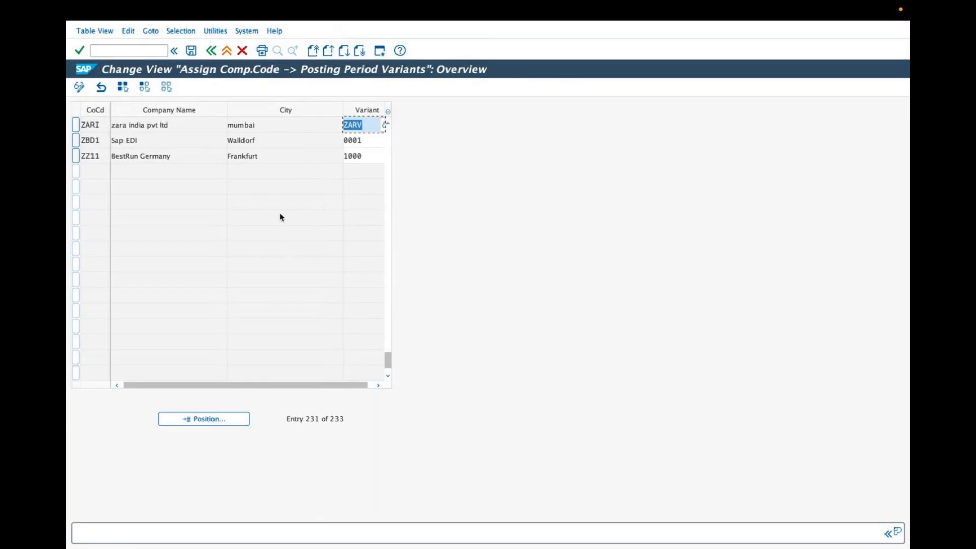
# Save the ZARI variant assignment to the existing customizing request and return to the IMG structure
pyautogui.click(191, 51)
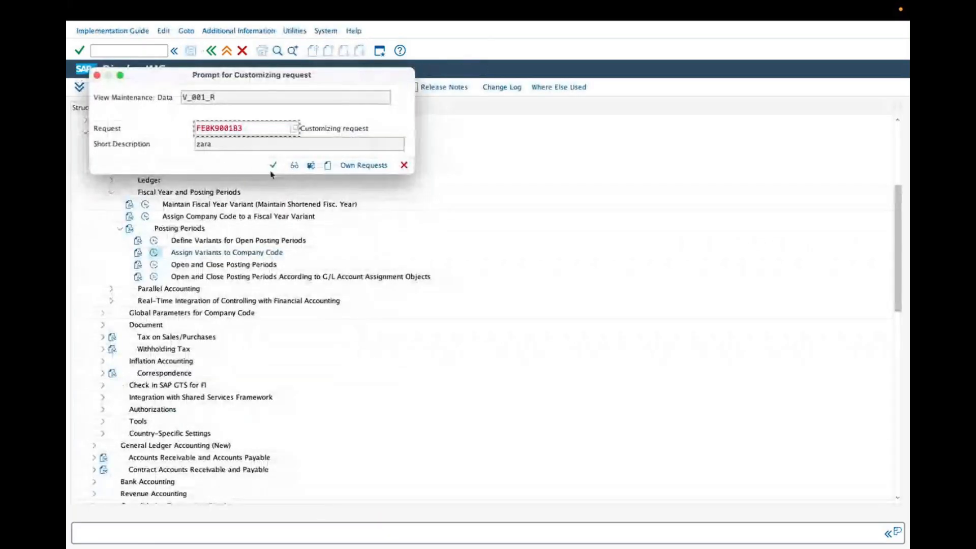
pyautogui.click(273, 167)
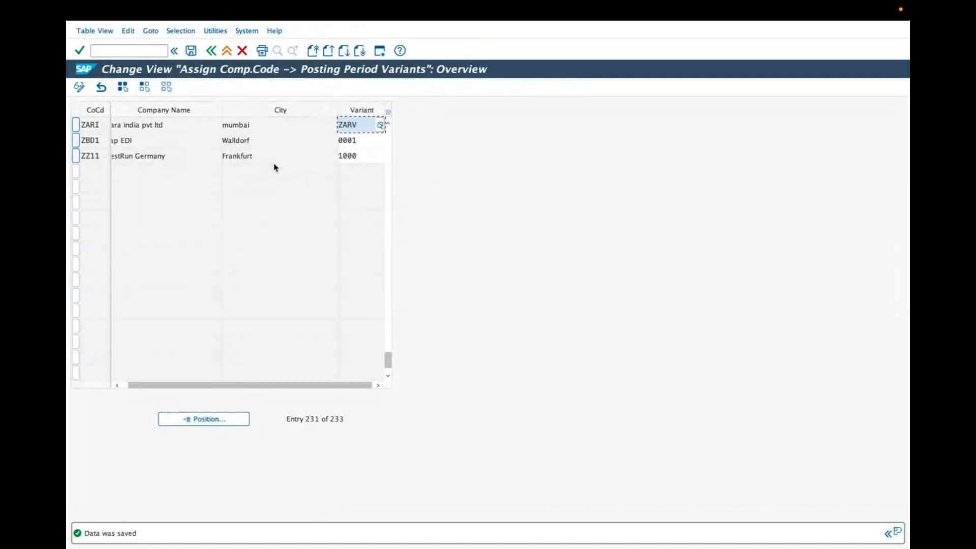
pyautogui.click(211, 50)
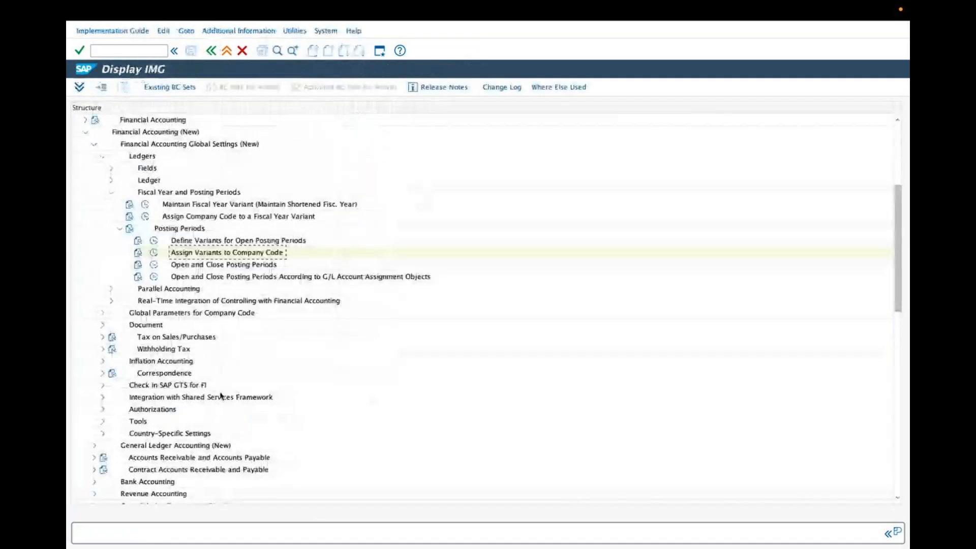
pyautogui.moveTo(661, 540)
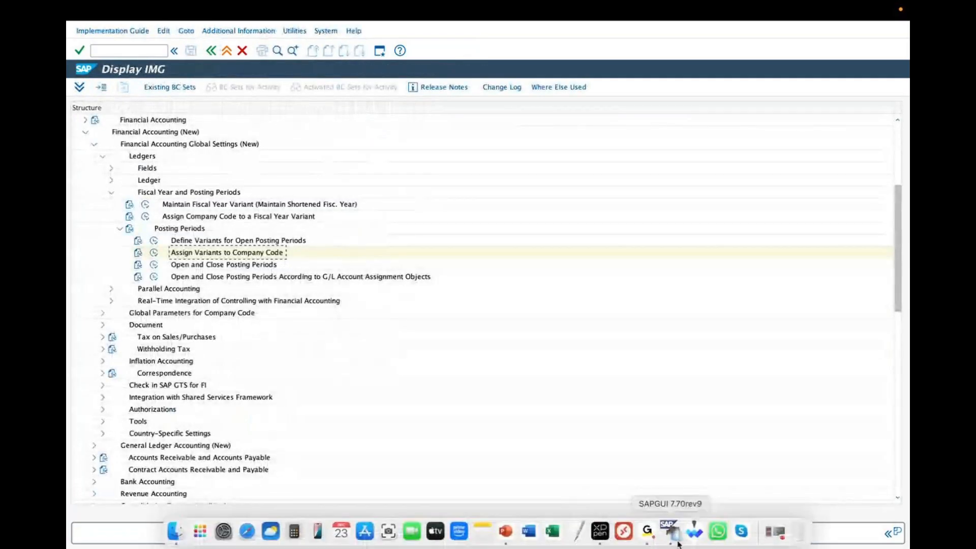